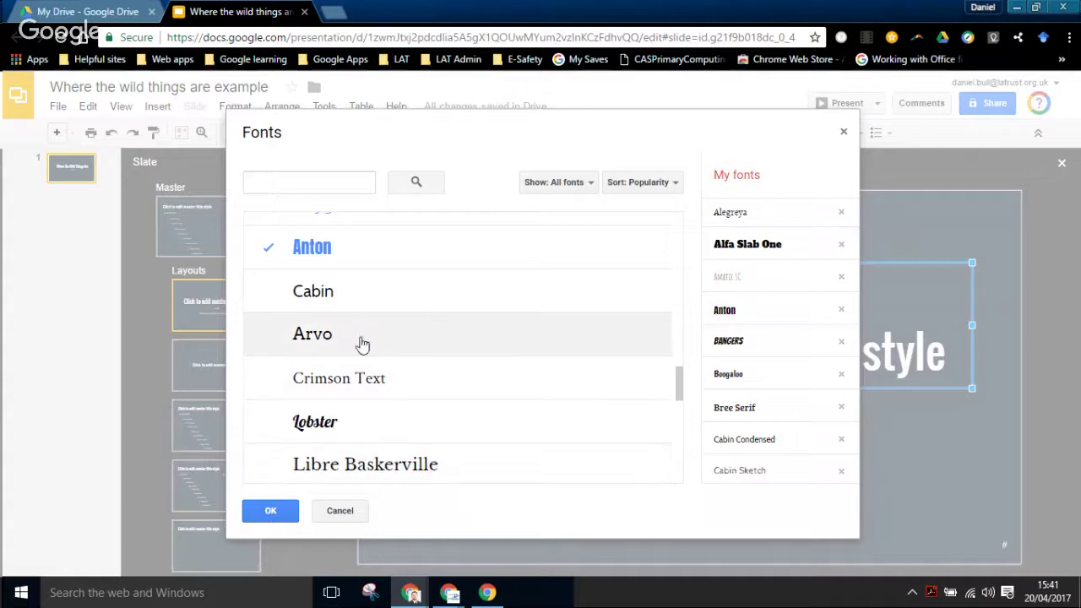
Add Arvo to the available fonts and apply it to the title slide layout's title placeholder.
{"action": "left_click", "coordinate": [356, 335]}
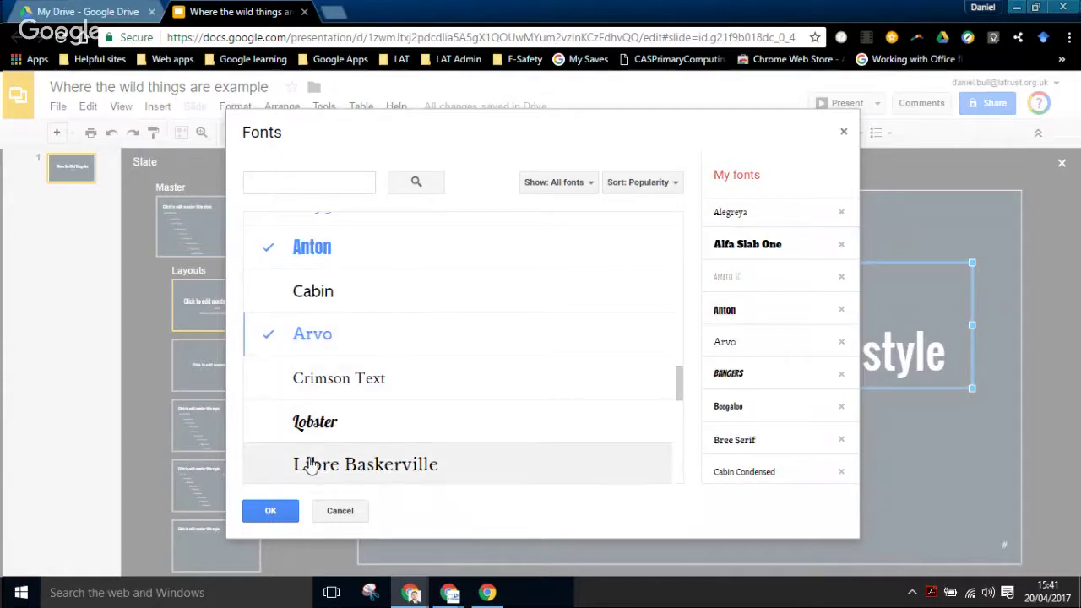
{"action": "left_click", "coordinate": [270, 511]}
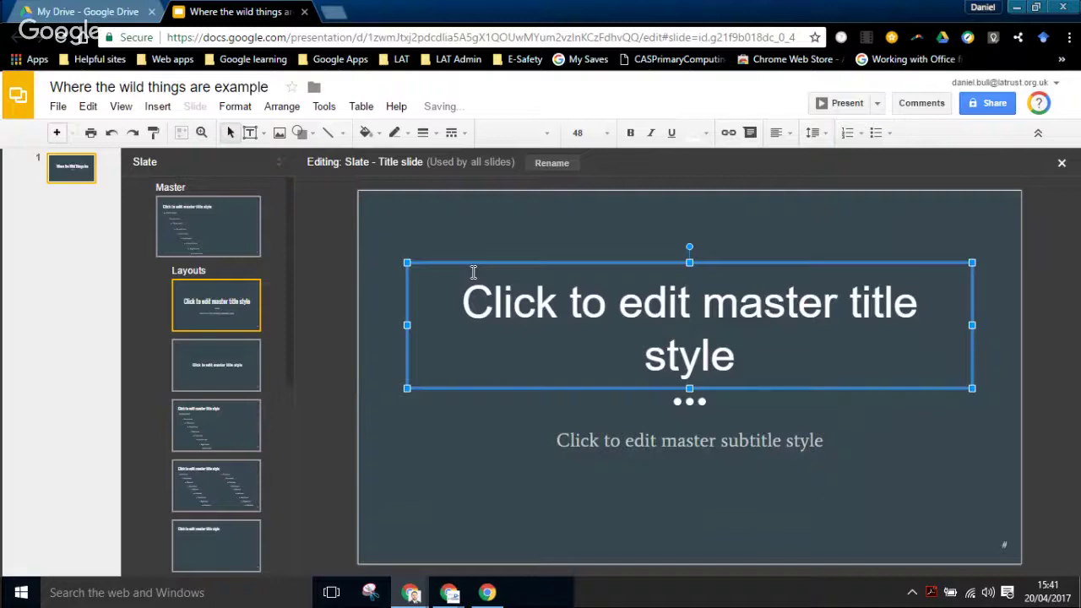
Format the layout's title placeholder in bold Shadows Into Light and widen its box to the full slide width.
{"action": "left_click", "coordinate": [546, 136]}
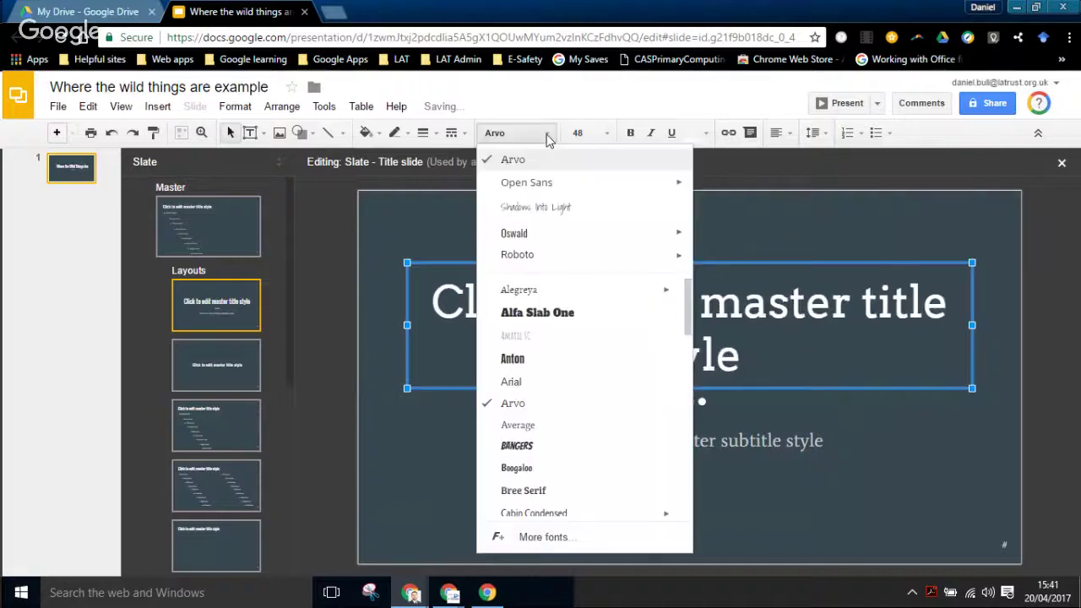
{"action": "left_click", "coordinate": [535, 207]}
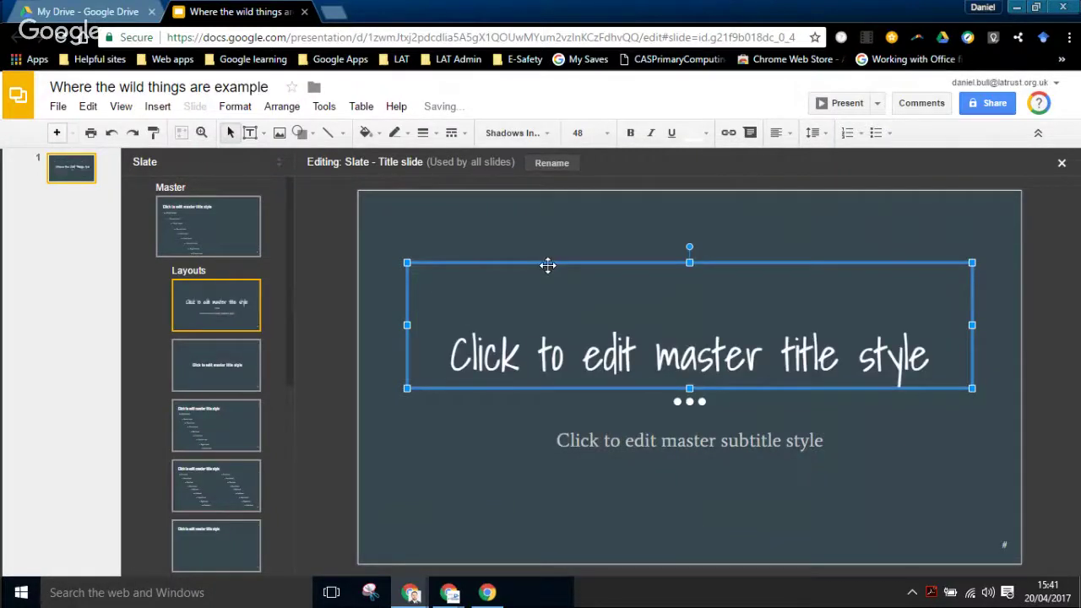
{"action": "key", "text": "ctrl+b"}
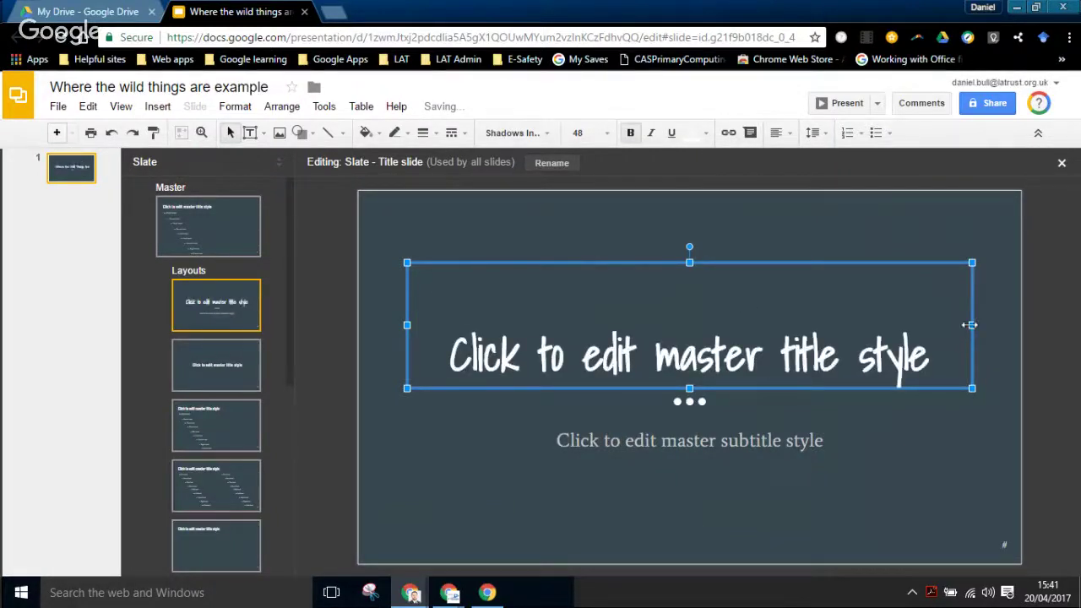
{"action": "left_click_drag", "start_coordinate": [971, 325], "coordinate": [1017, 324]}
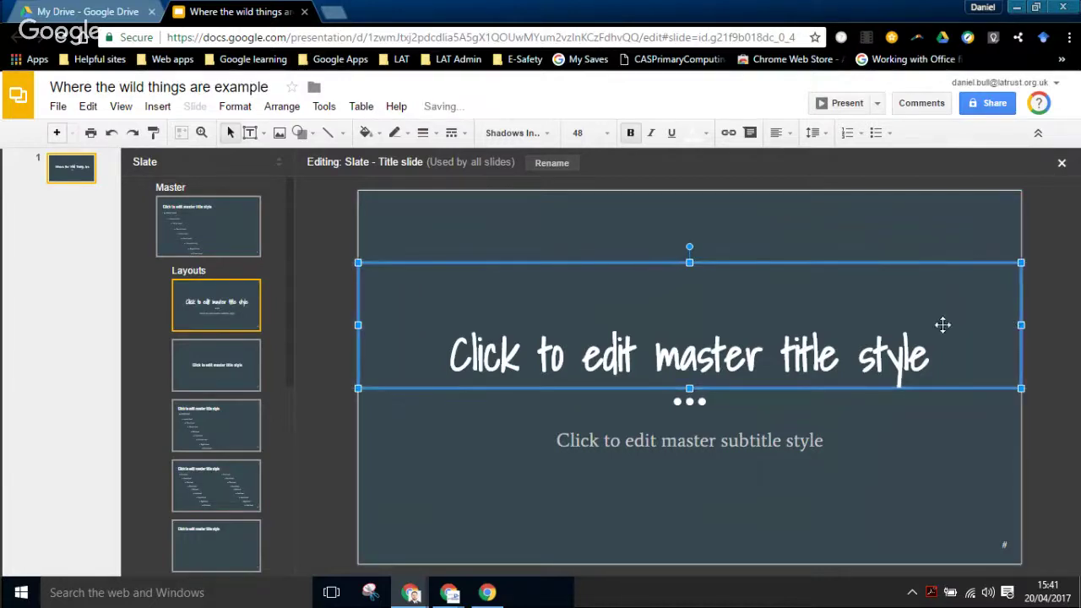
{"action": "left_click", "coordinate": [466, 228]}
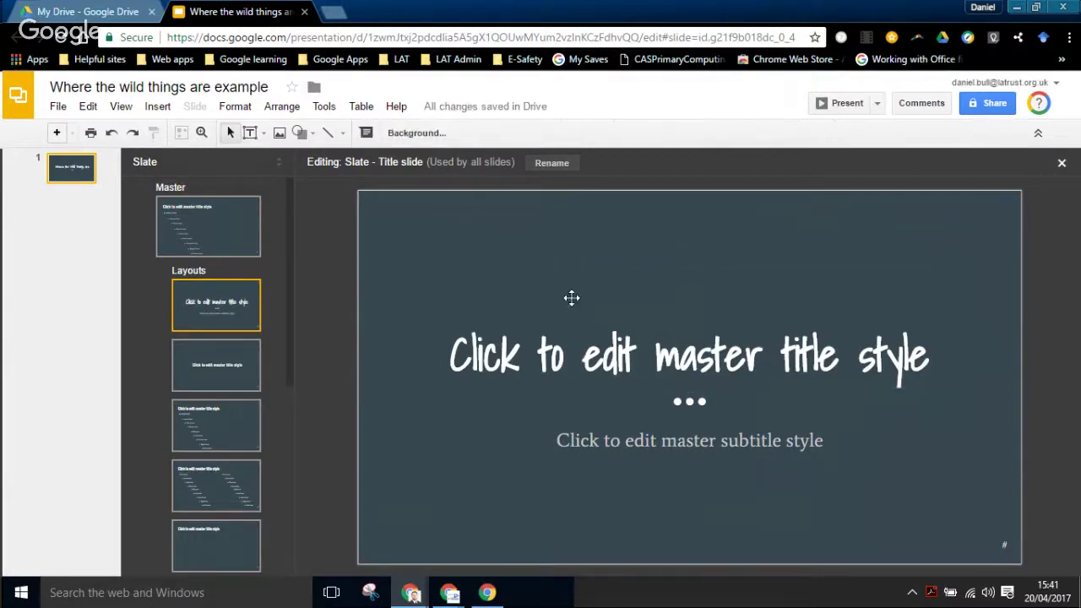
Delete the three decorative dots from the title slide layout and close the master editor.
{"action": "left_click", "coordinate": [680, 403]}
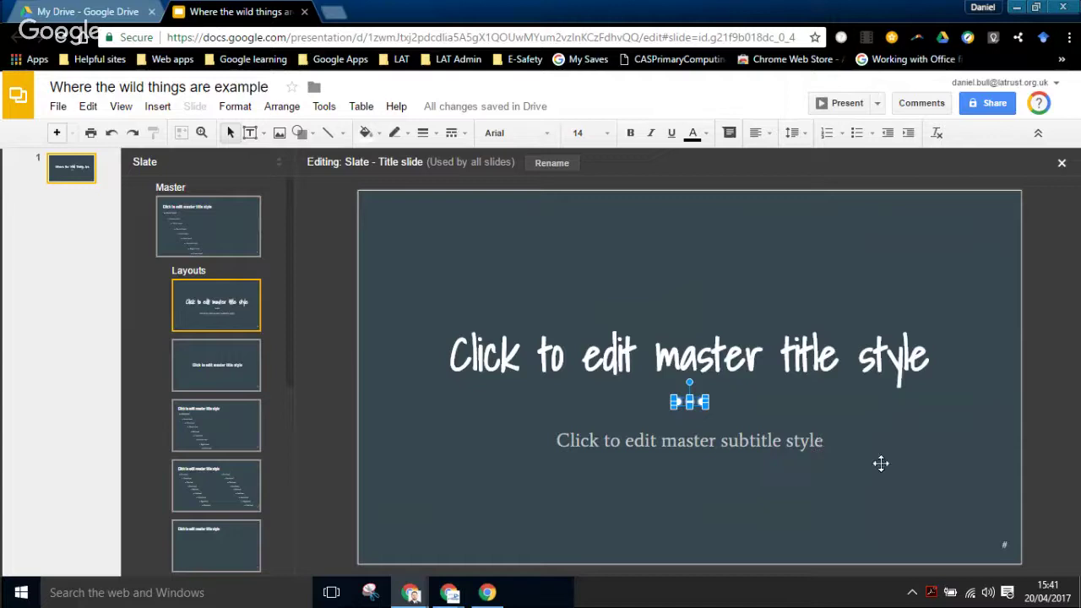
{"action": "key", "text": "Delete"}
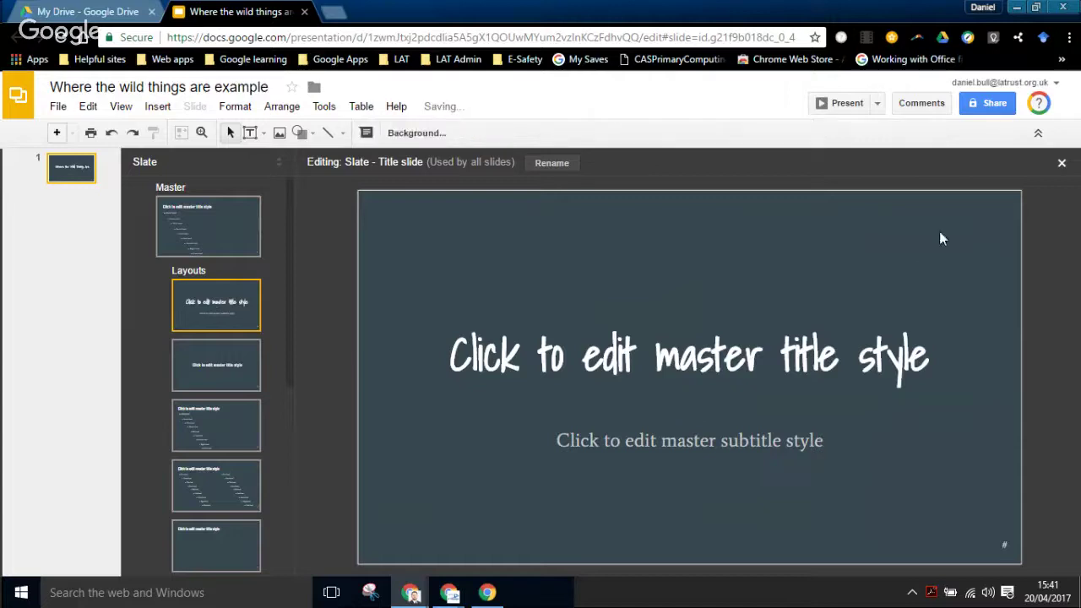
{"action": "left_click", "coordinate": [1062, 164]}
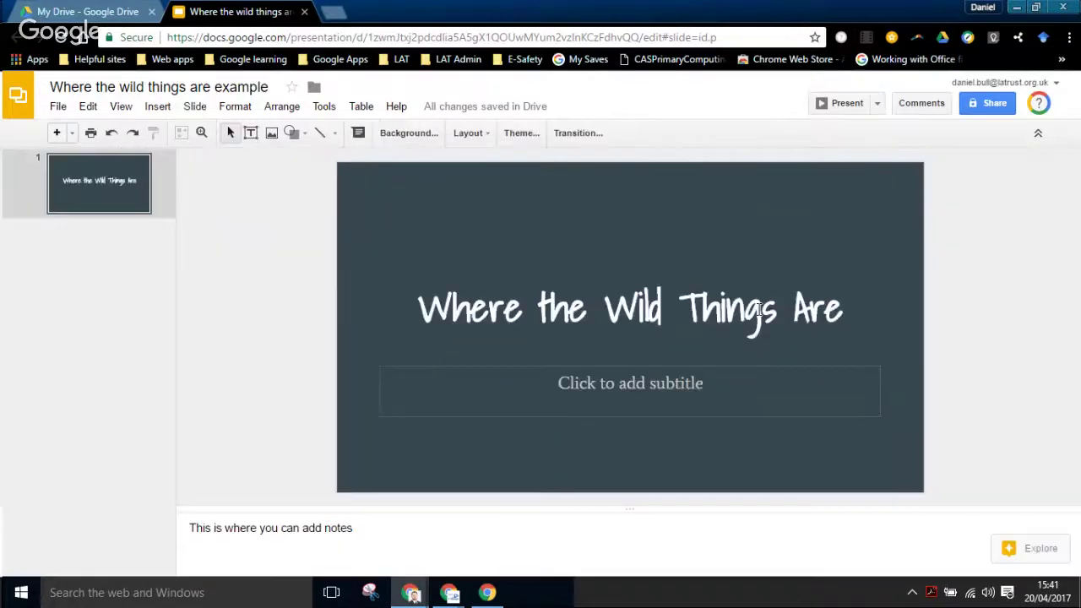
Fit the title box against the slide's top edge and set the title's font size to 60.
{"action": "left_click", "coordinate": [639, 311]}
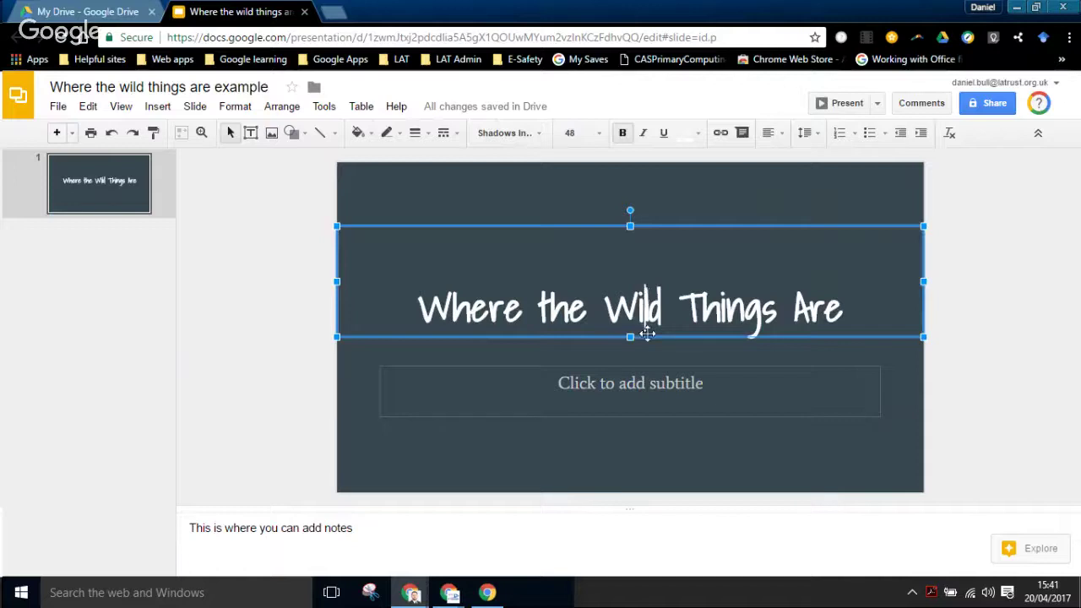
{"action": "left_click_drag", "start_coordinate": [644, 312], "coordinate": [631, 231]}
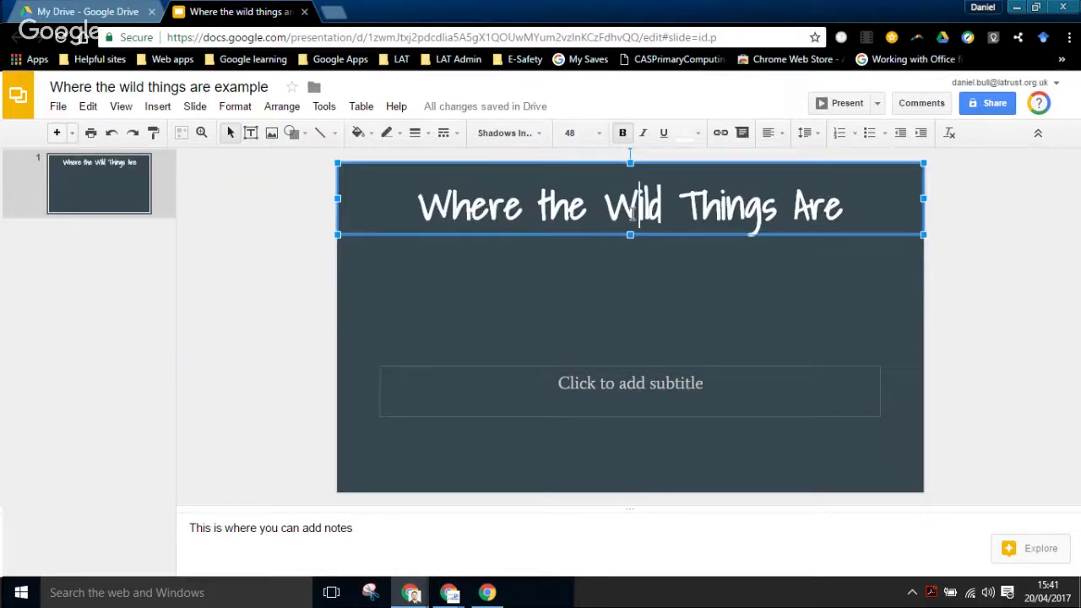
{"action": "double_click", "coordinate": [573, 210]}
{"action": "triple_click", "coordinate": [635, 211]}
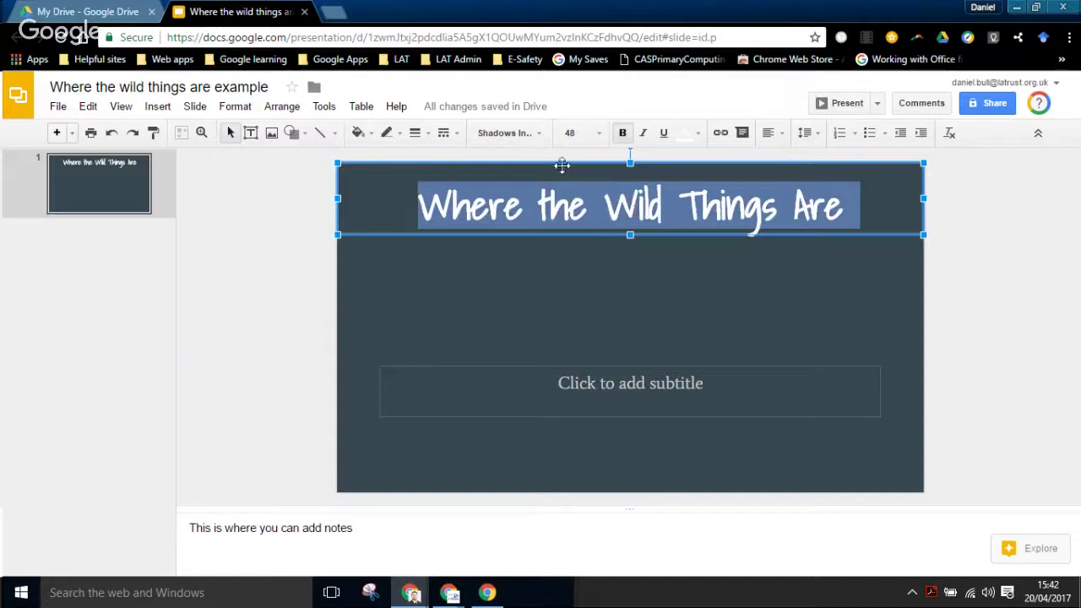
{"action": "left_click", "coordinate": [573, 133]}
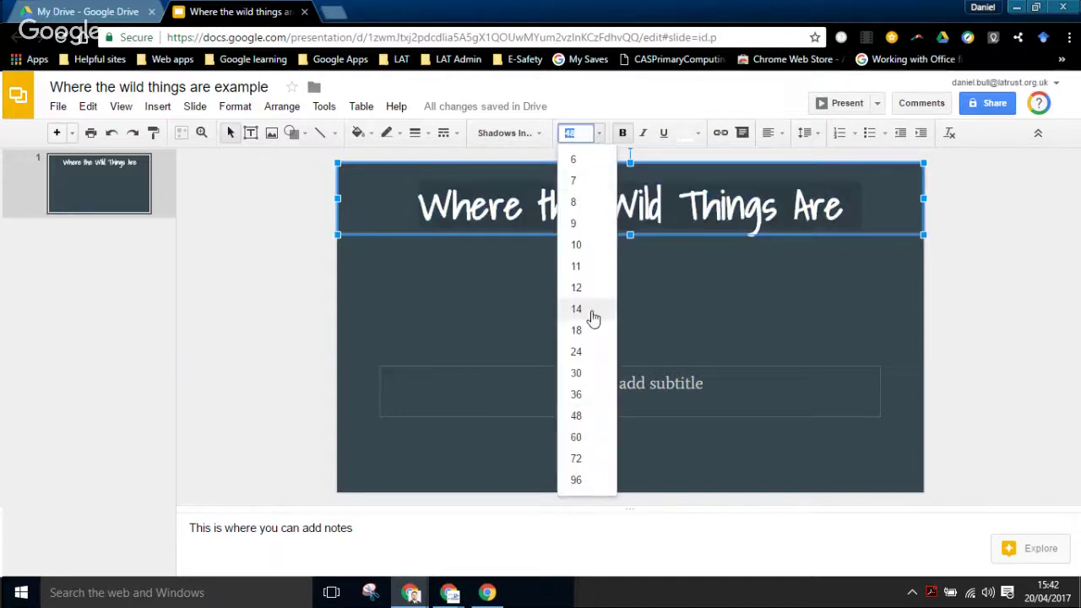
{"action": "left_click", "coordinate": [583, 437]}
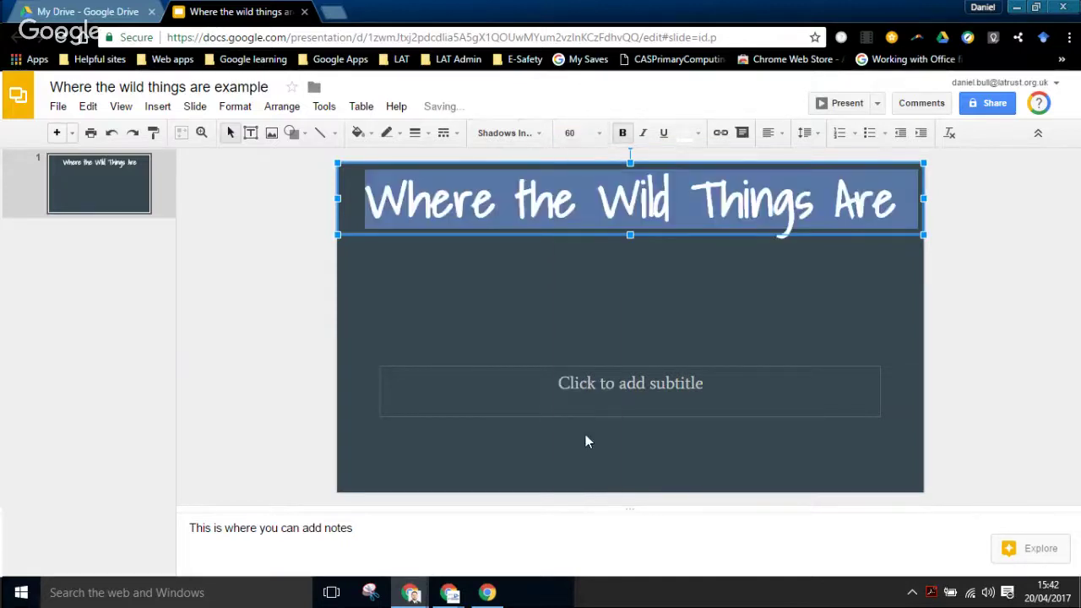
{"action": "left_click", "coordinate": [946, 304]}
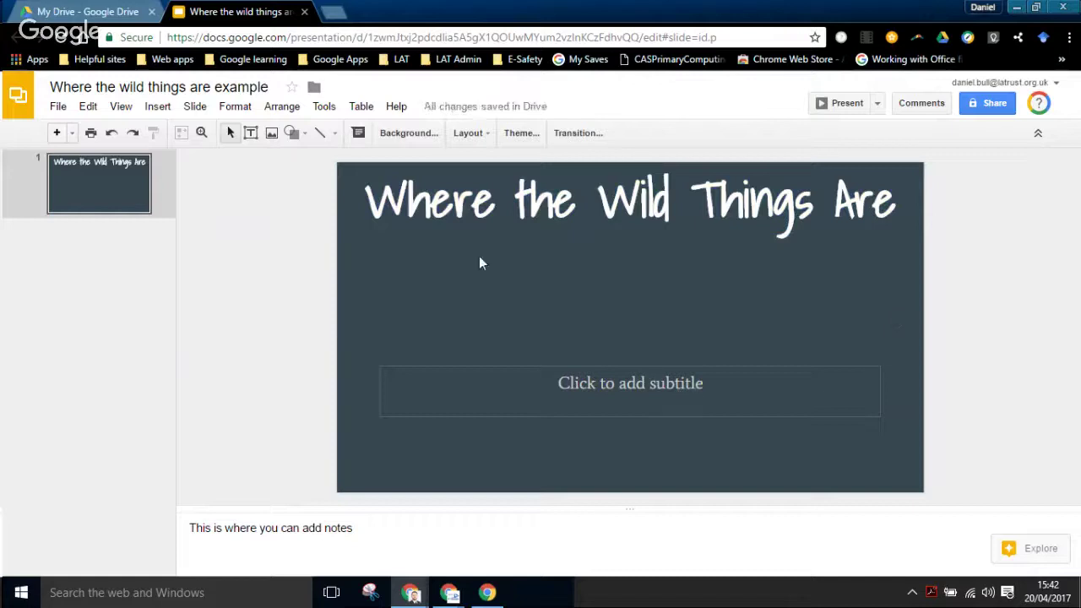
Enter "By" and the author's full name as the subtitle, and stretch its box across the slide's bottom edge.
{"action": "left_click", "coordinate": [608, 388]}
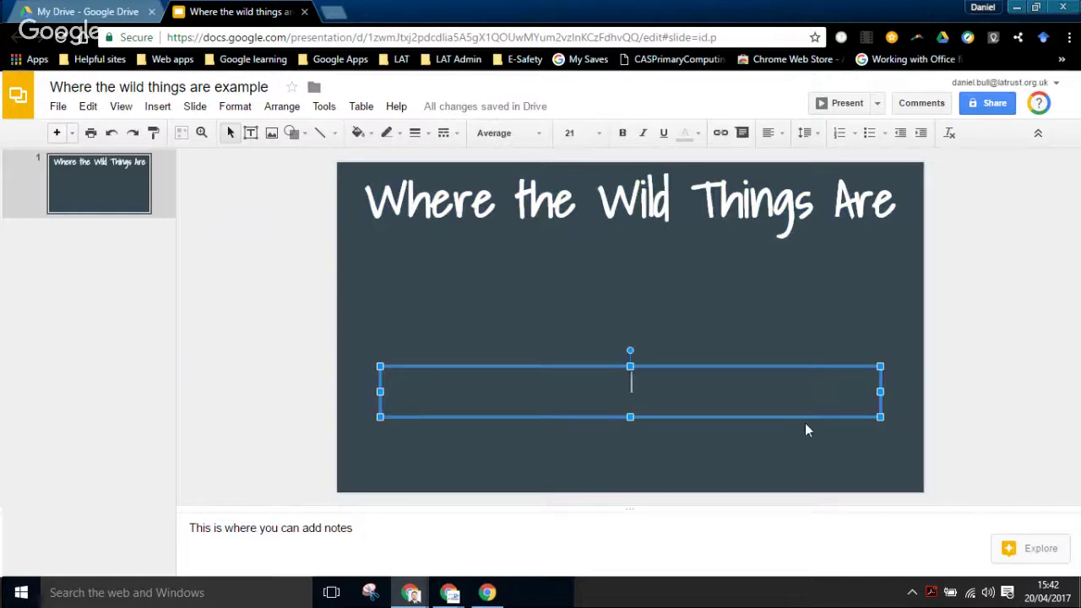
{"action": "type", "text": "By Danie"}
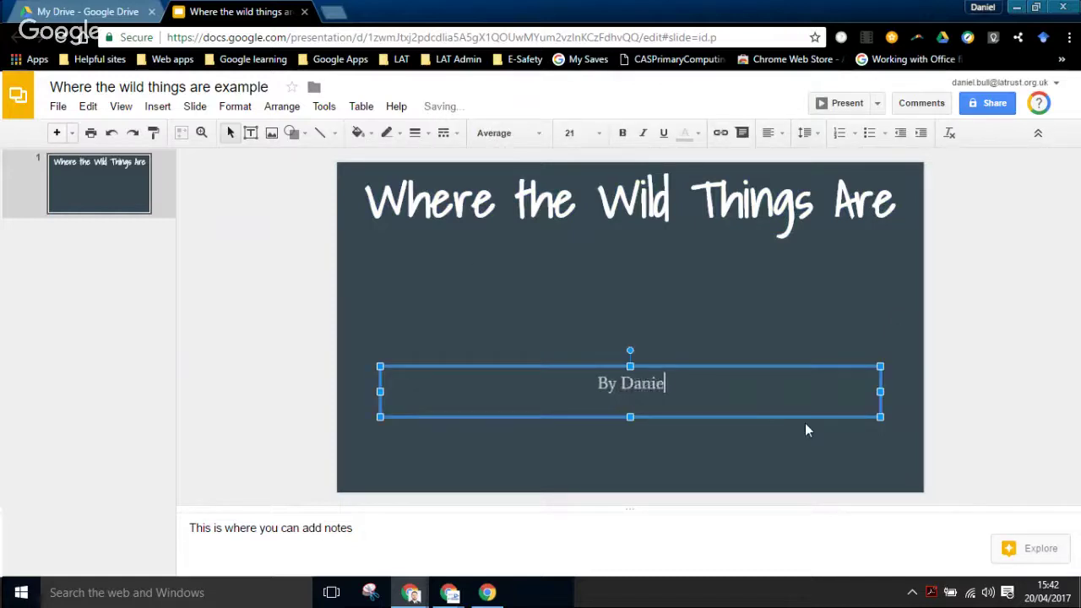
{"action": "type", "text": "l Bull"}
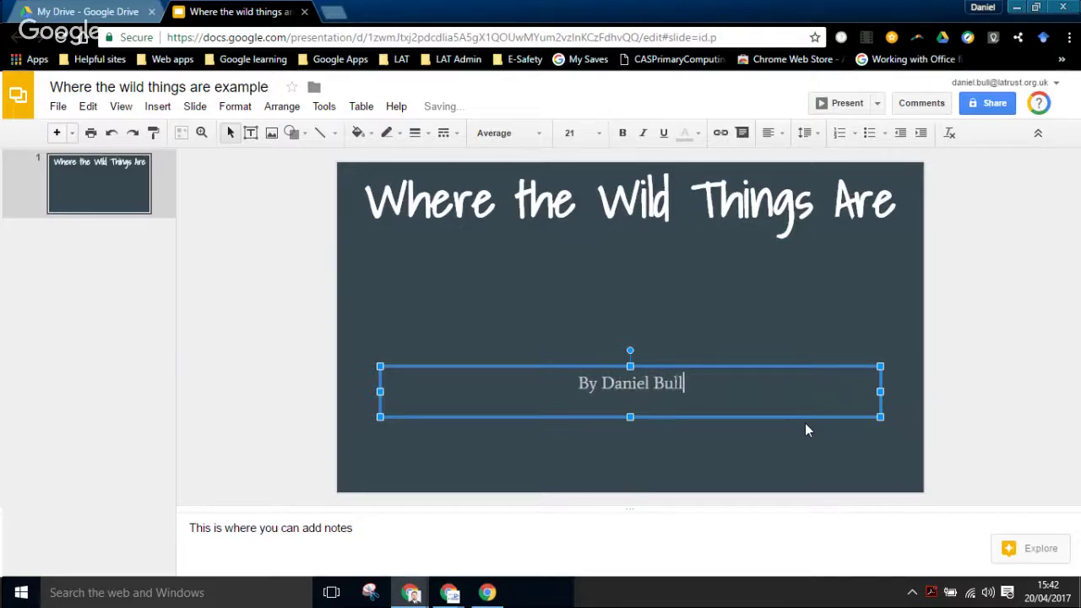
{"action": "left_click_drag", "start_coordinate": [711, 366], "coordinate": [667, 441]}
{"action": "left_click_drag", "start_coordinate": [837, 466], "coordinate": [923, 466]}
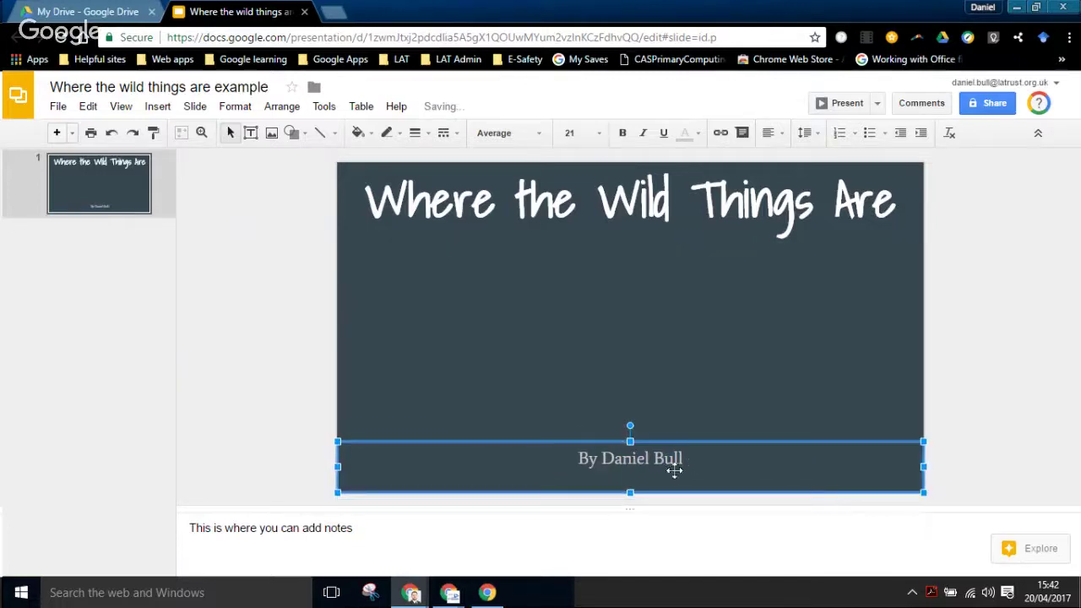
Fill the subtitle box with white and set its text color to black.
{"action": "left_click", "coordinate": [358, 132]}
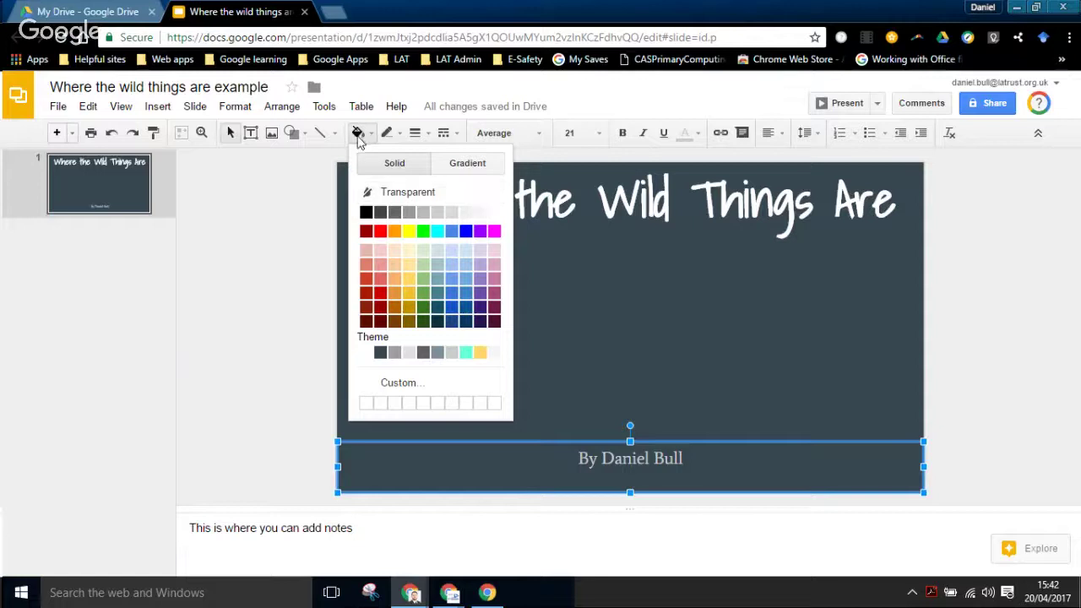
{"action": "left_click", "coordinate": [495, 214]}
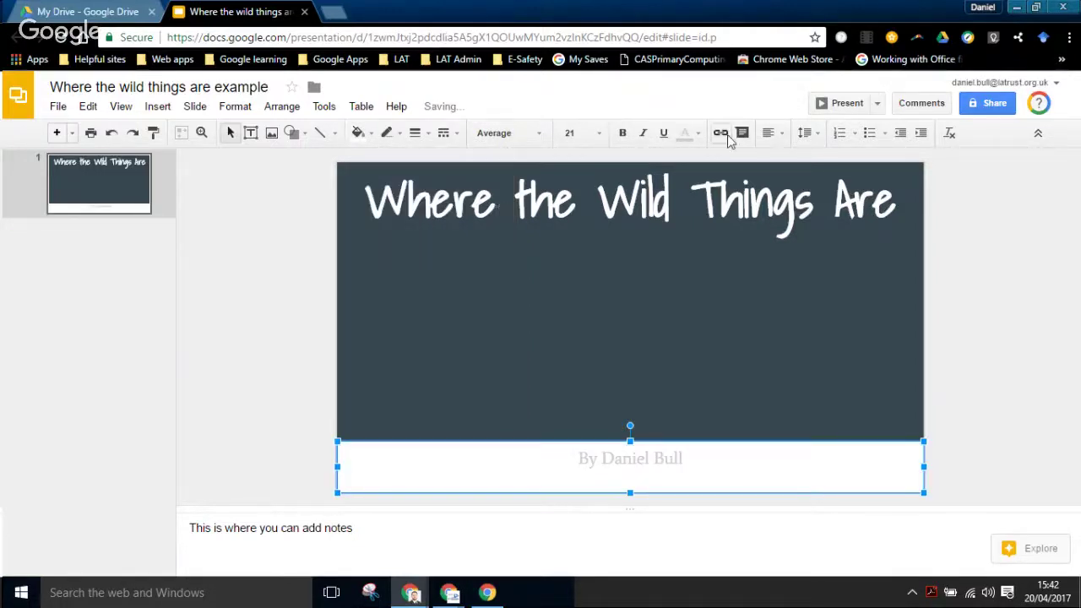
{"action": "left_click", "coordinate": [696, 137]}
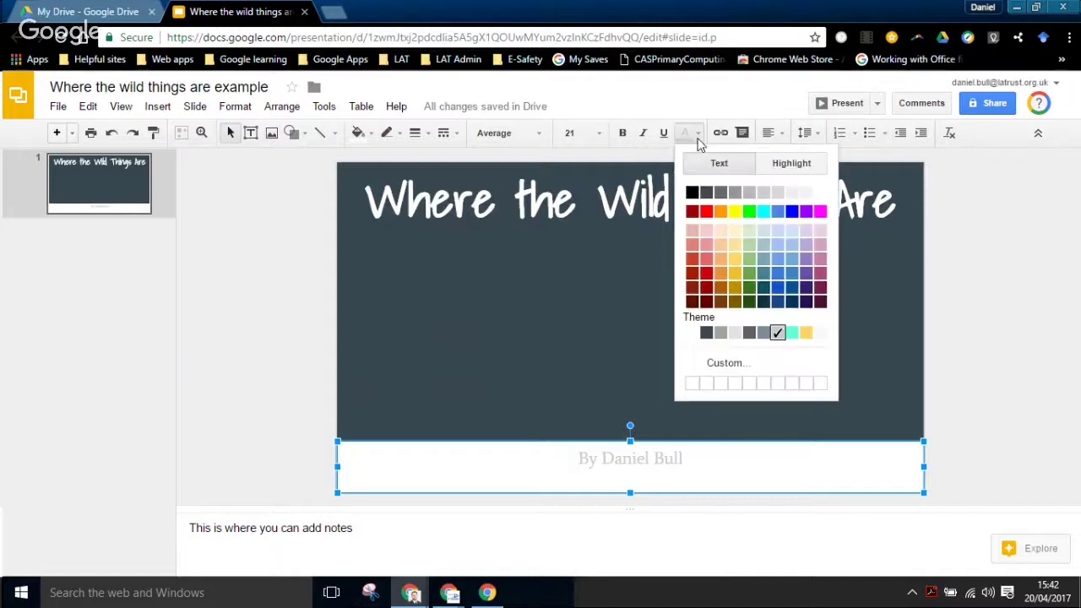
{"action": "left_click", "coordinate": [693, 192]}
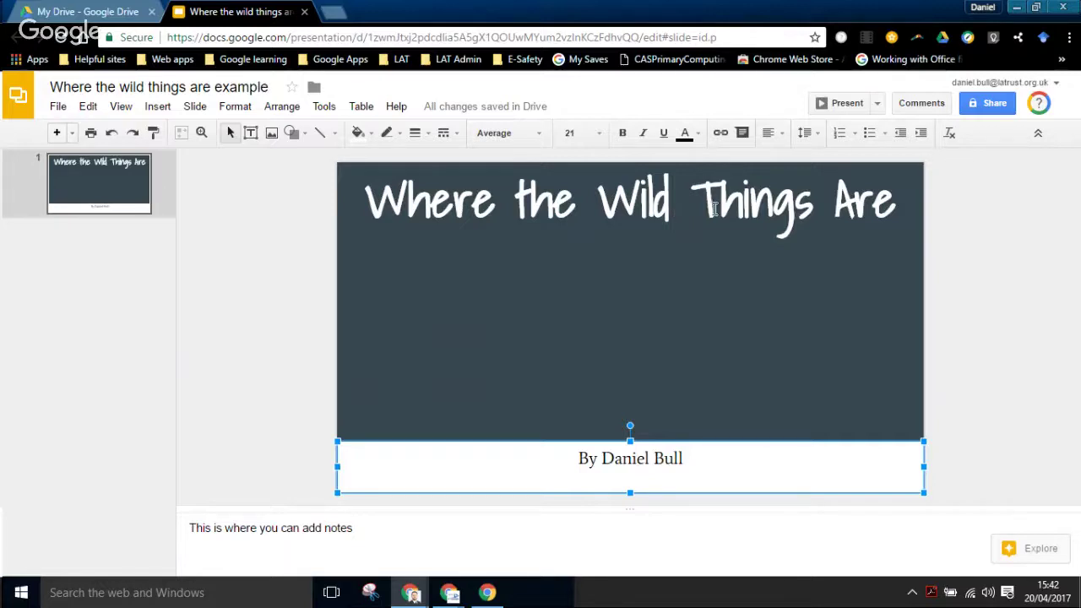
Vertically align the text to the middle in both the title and subtitle boxes.
{"action": "left_click", "coordinate": [598, 220]}
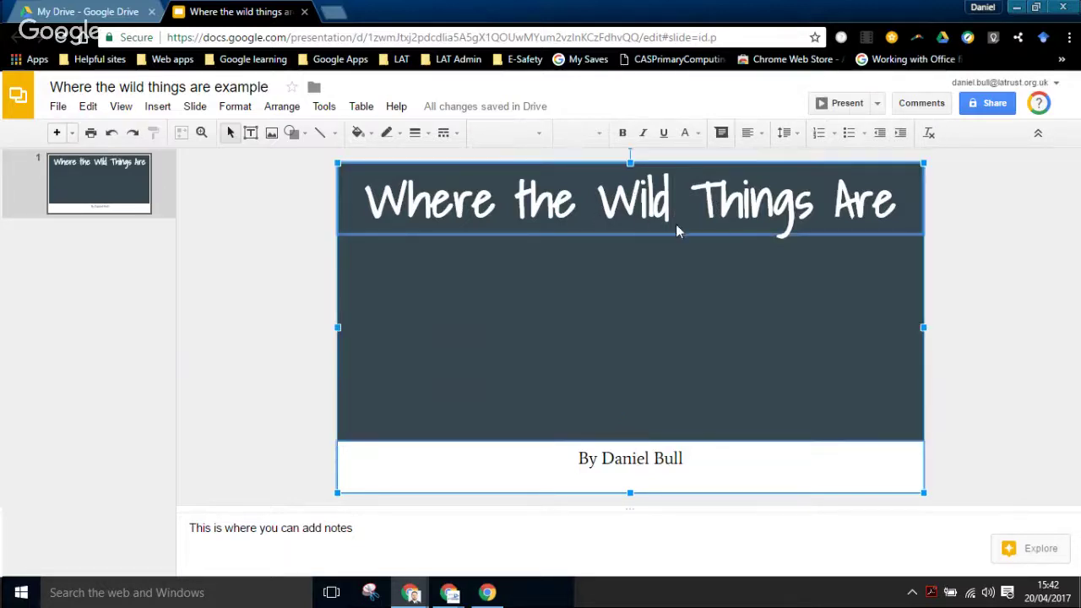
{"action": "left_click", "coordinate": [759, 139]}
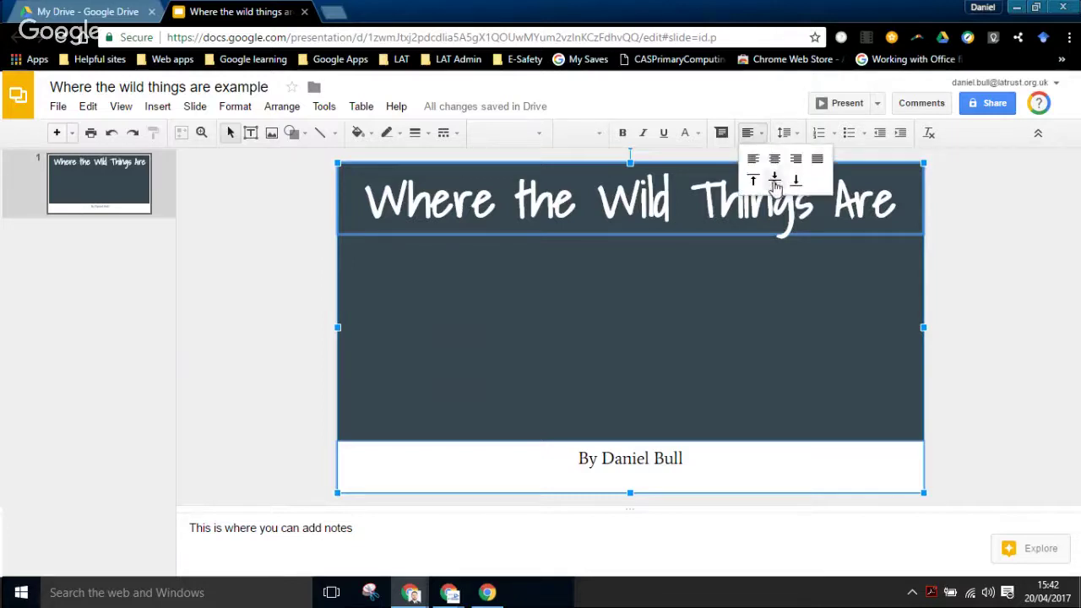
{"action": "left_click", "coordinate": [775, 180]}
{"action": "left_click", "coordinate": [732, 275]}
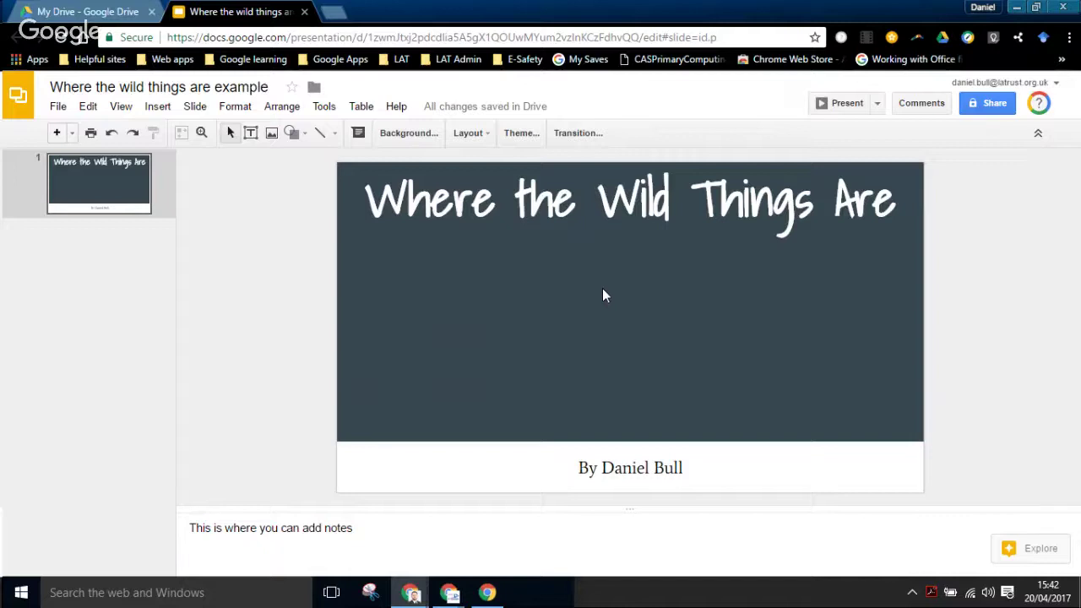
Start inserting an image from Team Drives and open LAT IT Training > Training Resources > Google Slides > Examples > Where the Wild Things Are.
{"action": "left_click", "coordinate": [155, 107]}
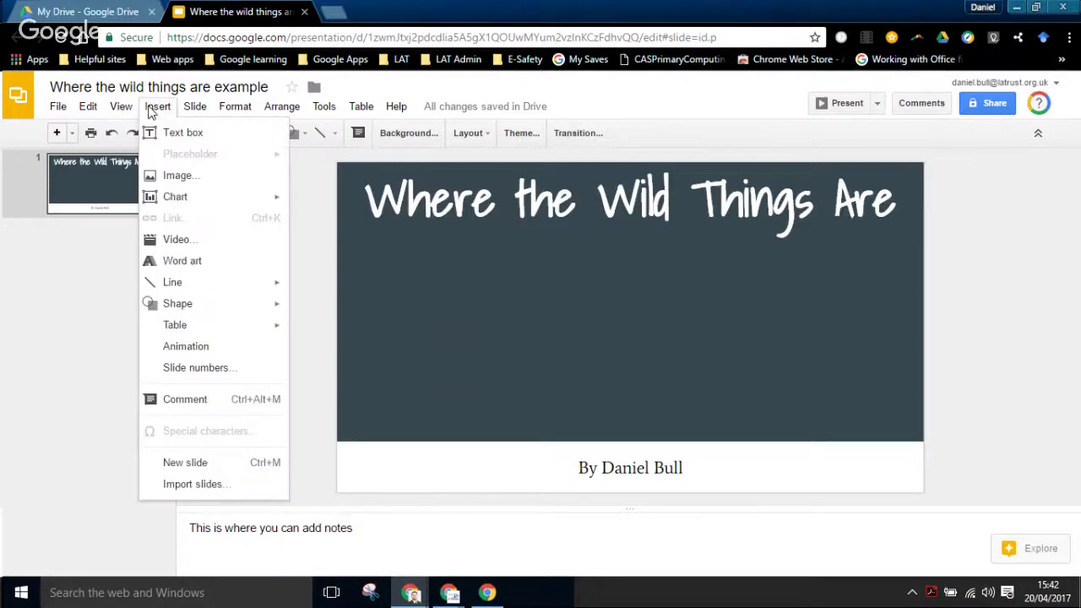
{"action": "left_click", "coordinate": [174, 178]}
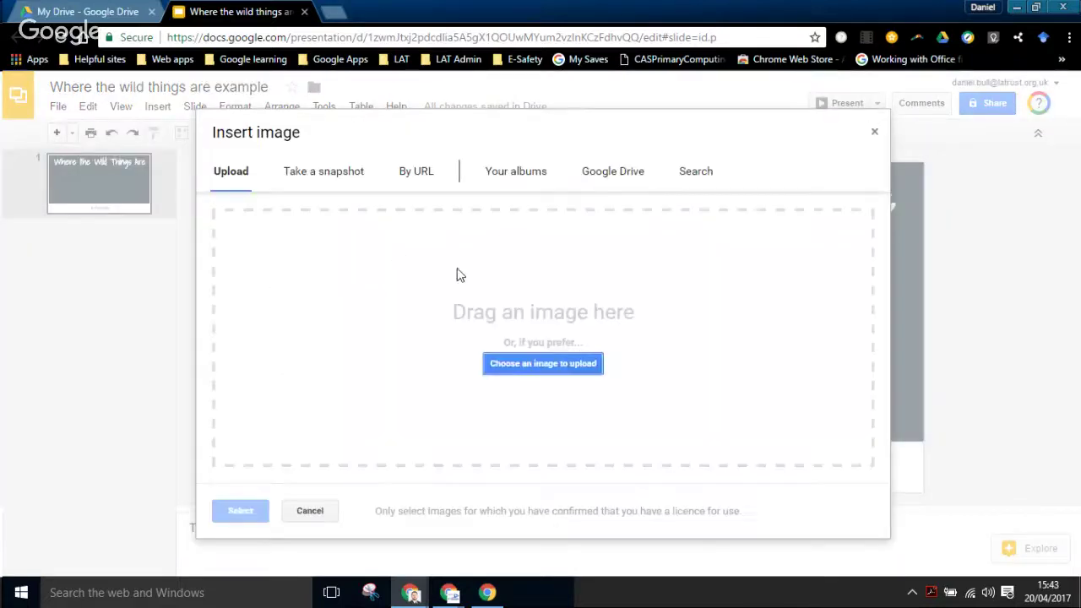
{"action": "left_click", "coordinate": [603, 179]}
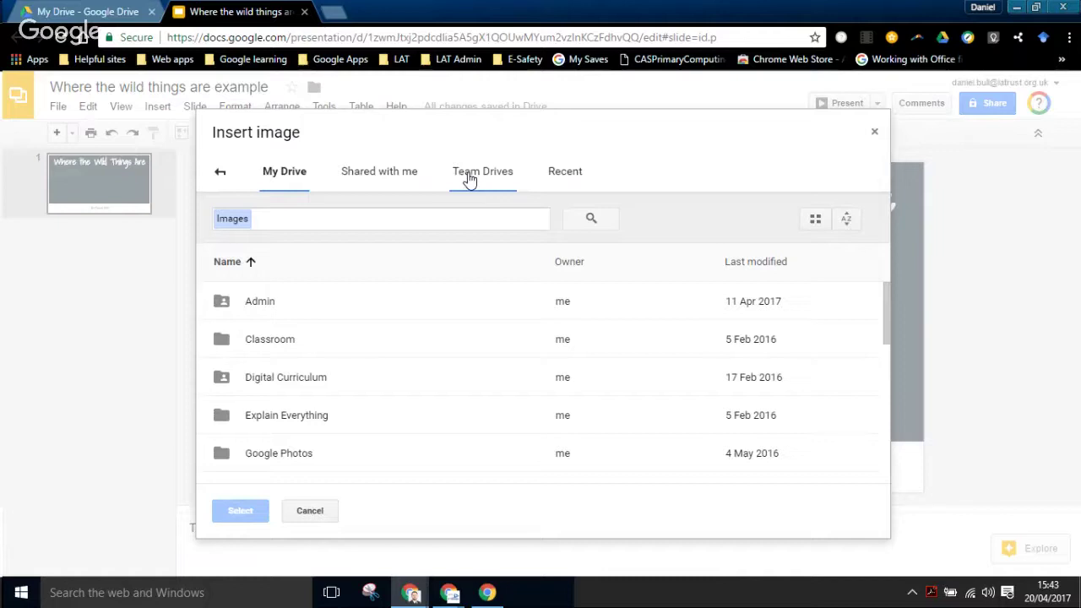
{"action": "left_click", "coordinate": [470, 173]}
{"action": "left_click", "coordinate": [623, 363]}
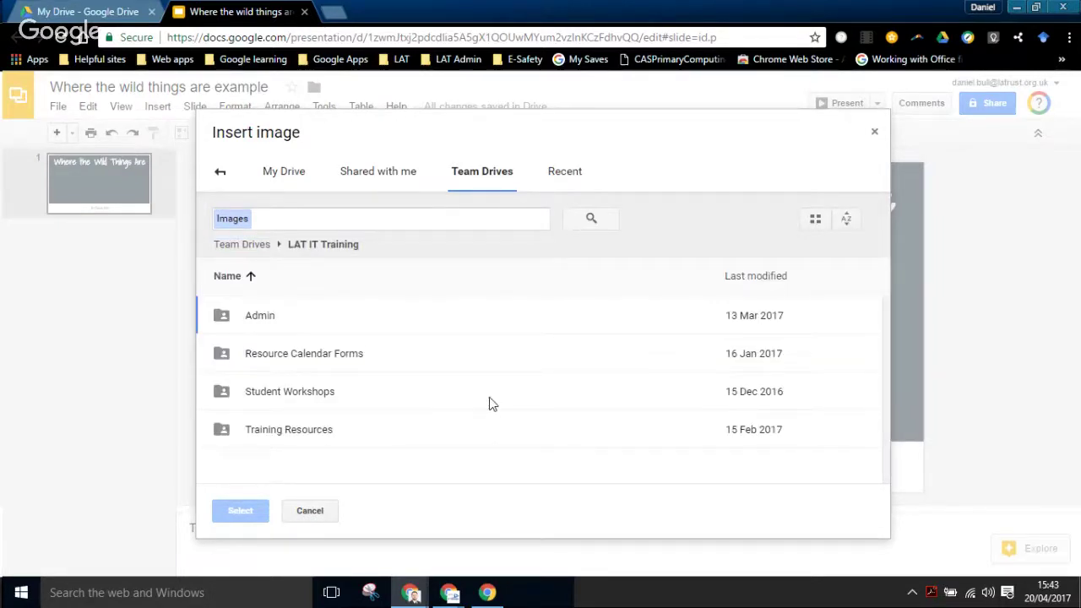
{"action": "double_click", "coordinate": [326, 437]}
{"action": "scroll", "coordinate": [321, 383], "scroll_direction": "down", "scroll_amount": 1}
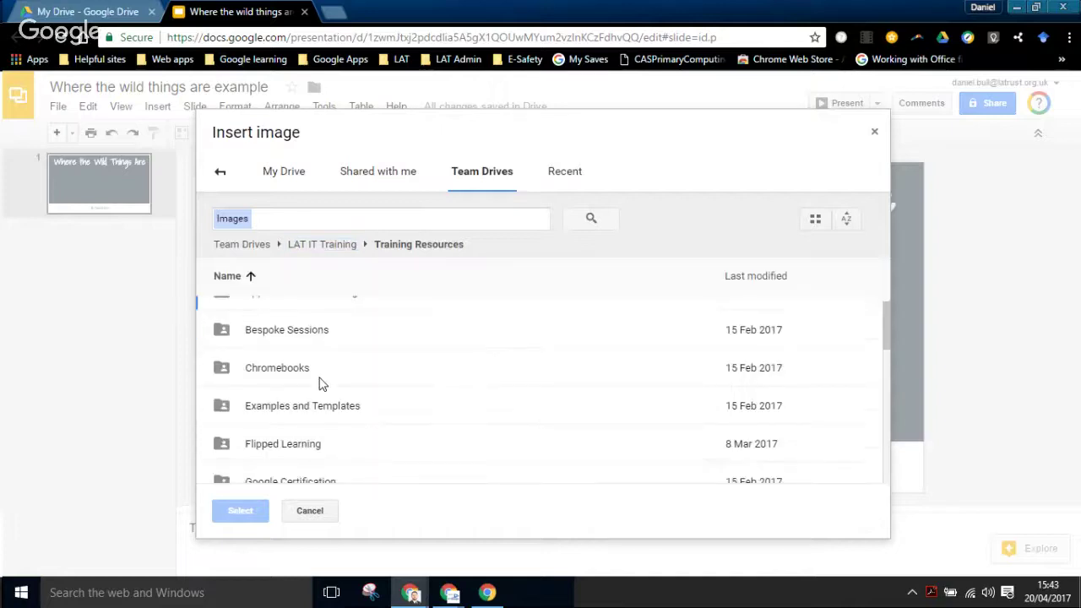
{"action": "scroll", "coordinate": [321, 382], "scroll_direction": "down", "scroll_amount": 2}
{"action": "scroll", "coordinate": [312, 405], "scroll_direction": "down", "scroll_amount": 2}
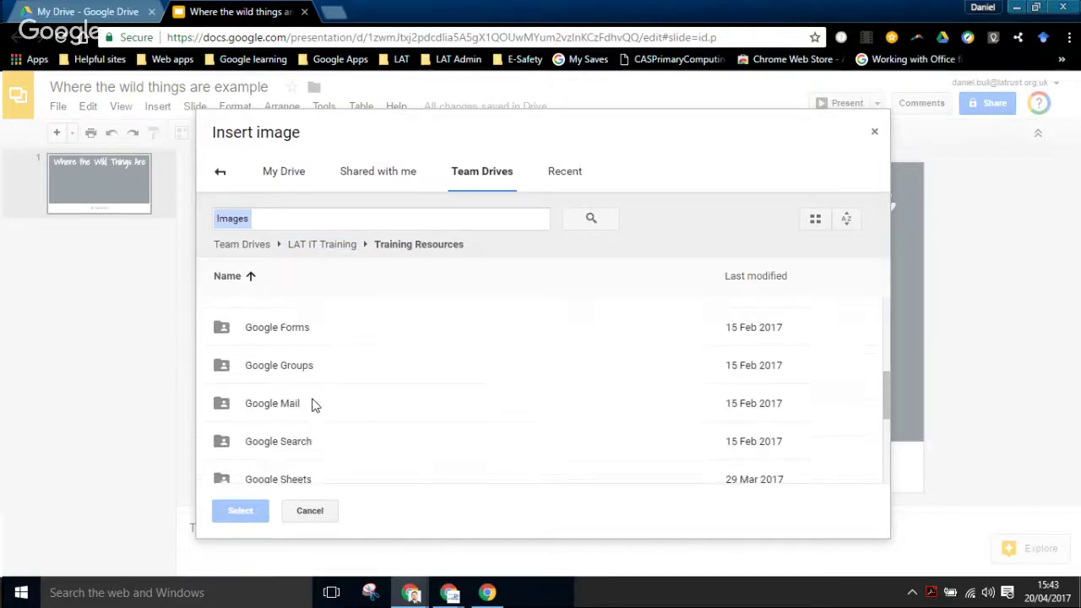
{"action": "scroll", "coordinate": [312, 405], "scroll_direction": "down", "scroll_amount": 2}
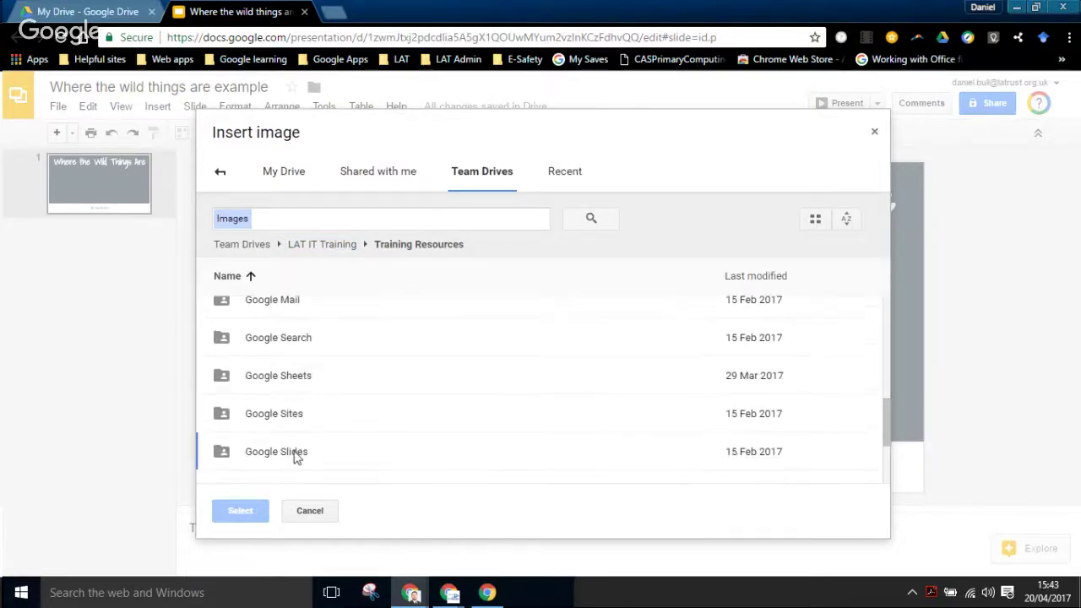
{"action": "double_click", "coordinate": [295, 453]}
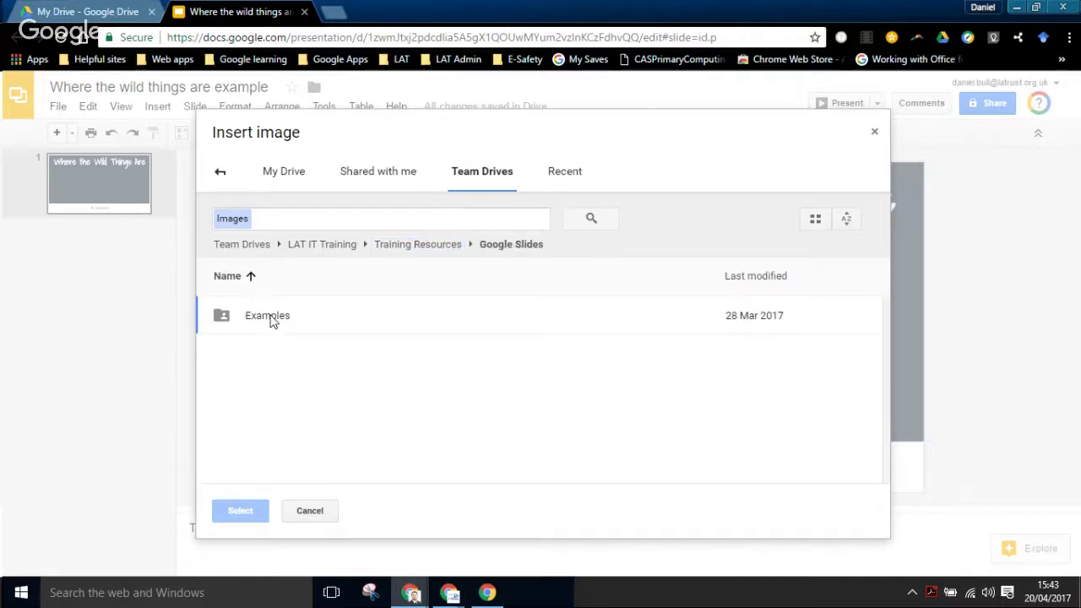
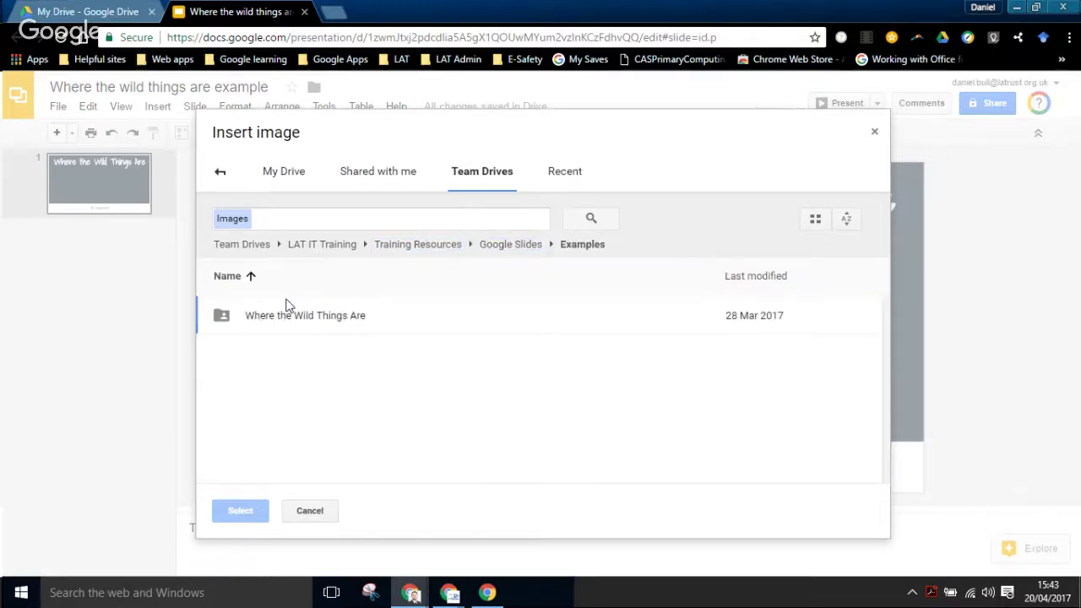
{"action": "double_click", "coordinate": [285, 308]}
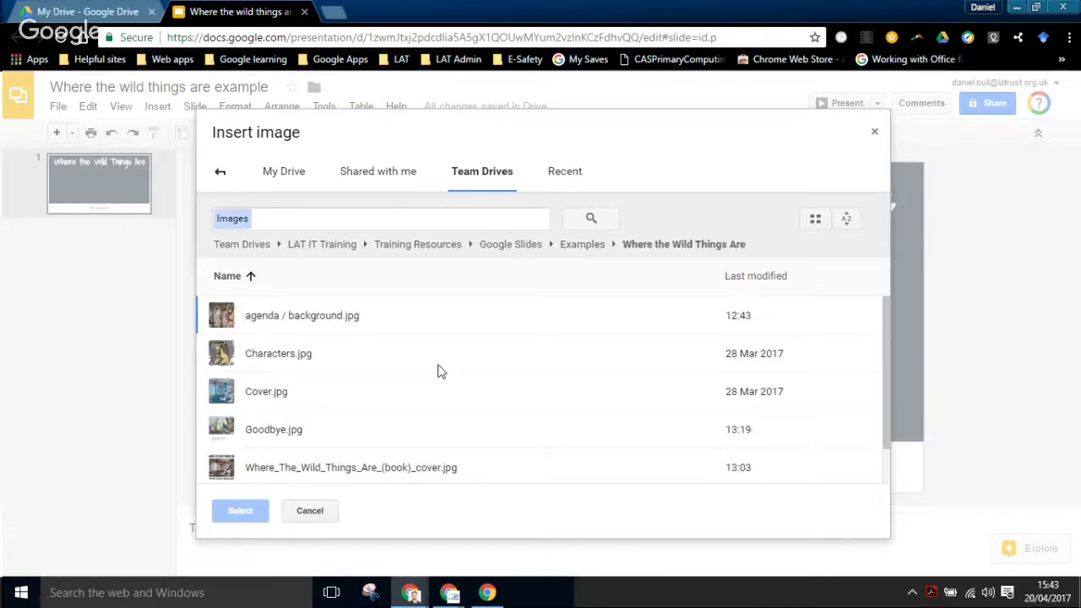
Insert Cover.jpg, align it with the slide's top-left corner and enlarge it to cover the whole slide.
{"action": "left_click", "coordinate": [268, 394]}
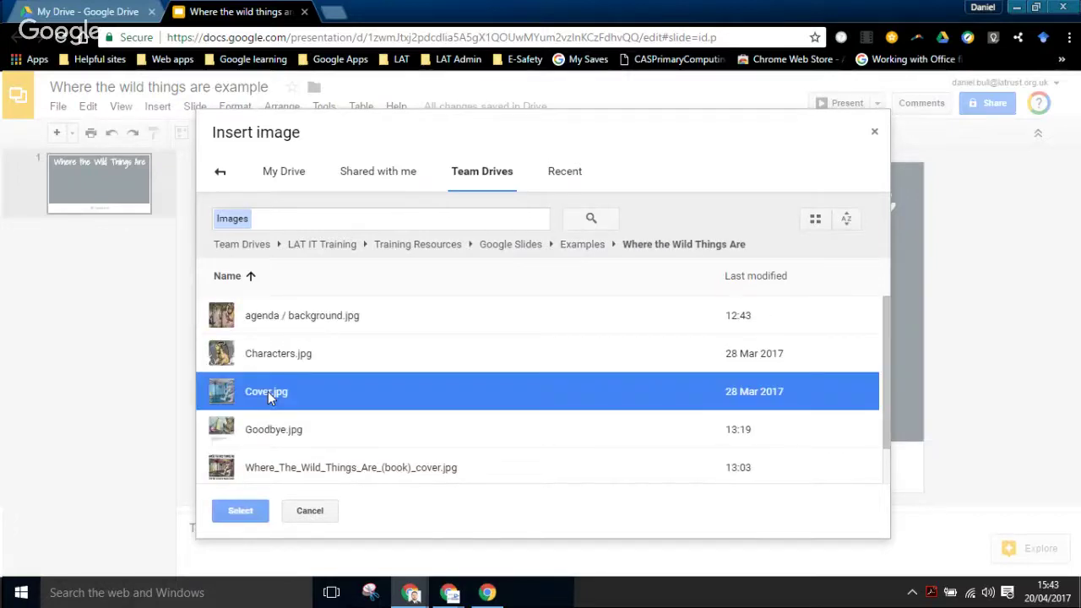
{"action": "double_click", "coordinate": [268, 390]}
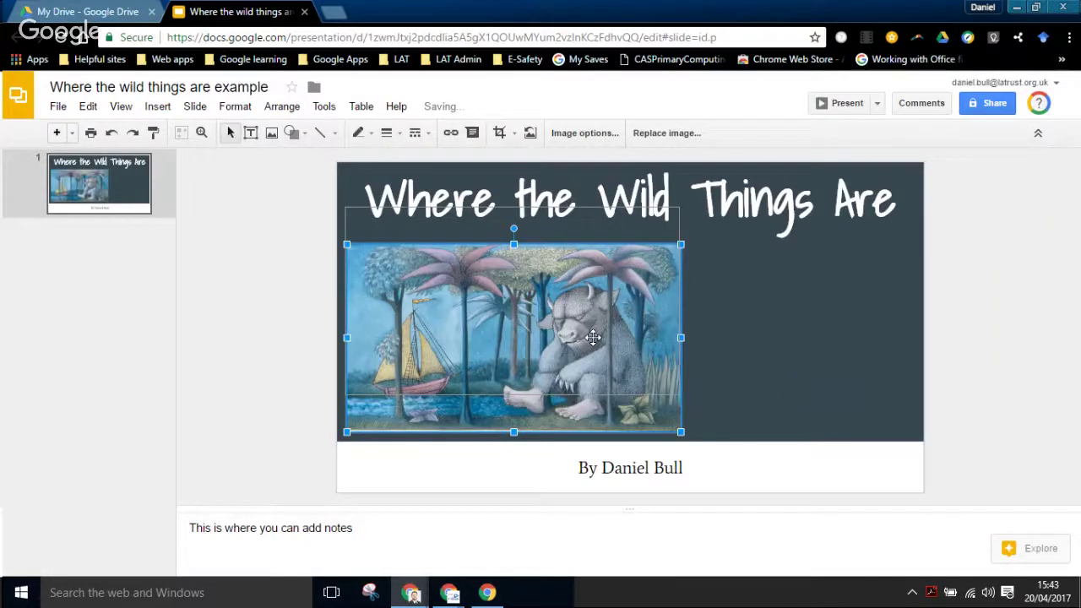
{"action": "left_click_drag", "start_coordinate": [592, 338], "coordinate": [584, 256]}
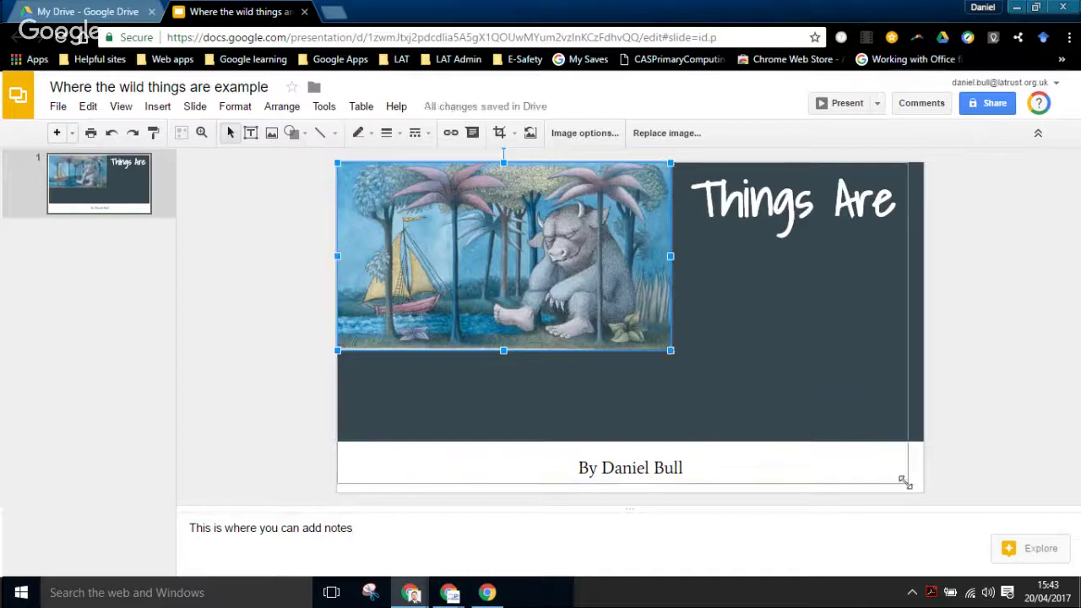
{"action": "left_click_drag", "start_coordinate": [904, 481], "coordinate": [920, 491]}
{"action": "left_click", "coordinate": [953, 404]}
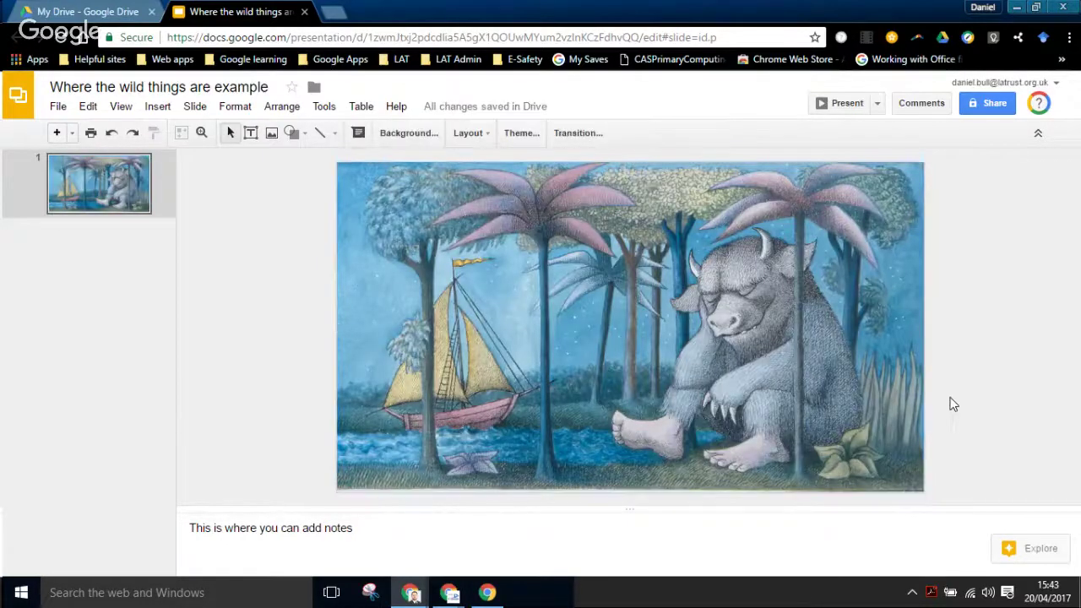
Send the cover image to the back, behind the title and subtitle boxes.
{"action": "right_click", "coordinate": [633, 316]}
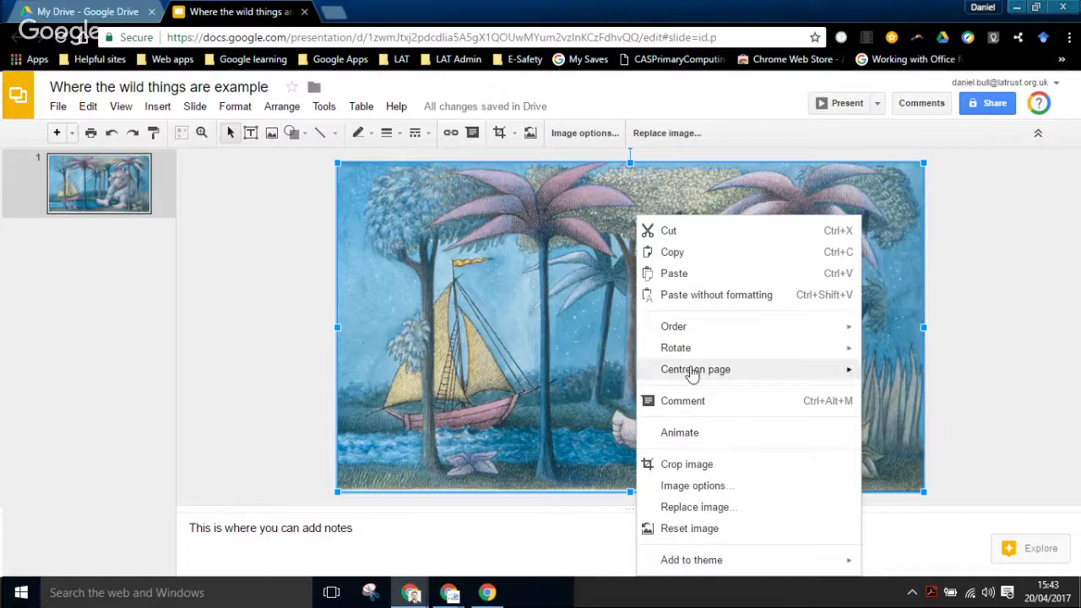
{"action": "mouse_move", "coordinate": [687, 331]}
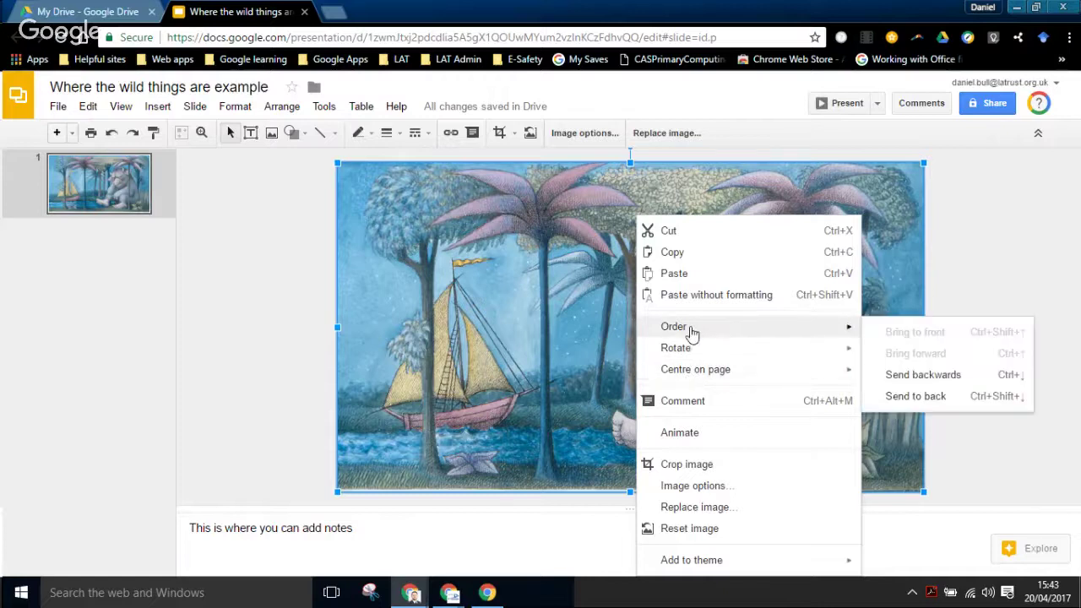
{"action": "left_click", "coordinate": [916, 396]}
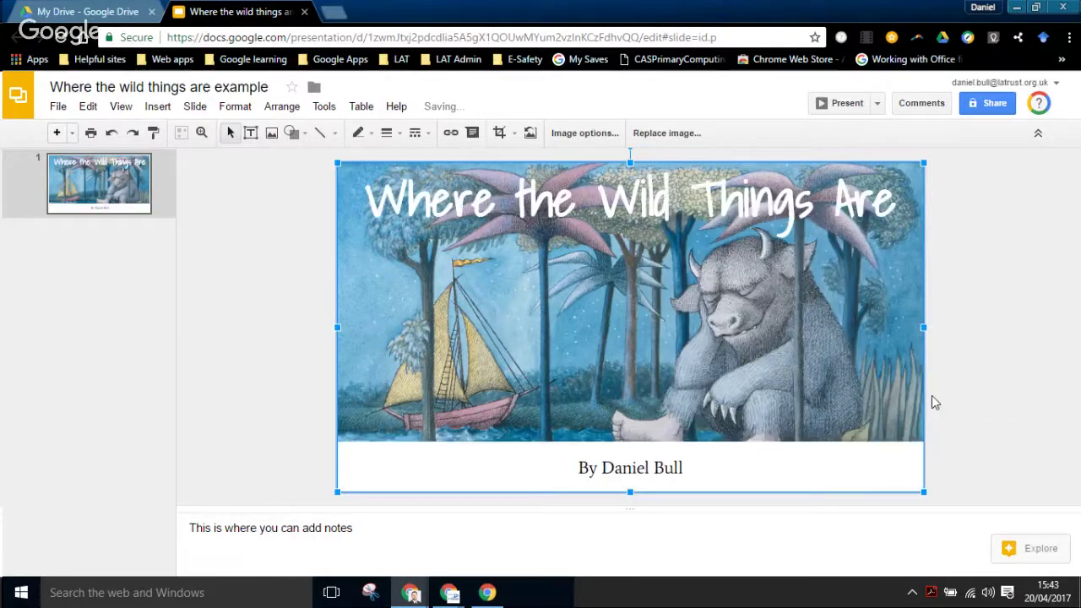
{"action": "left_click", "coordinate": [934, 402]}
Fill the title box with the theme's dark slate color.
{"action": "left_click", "coordinate": [417, 191]}
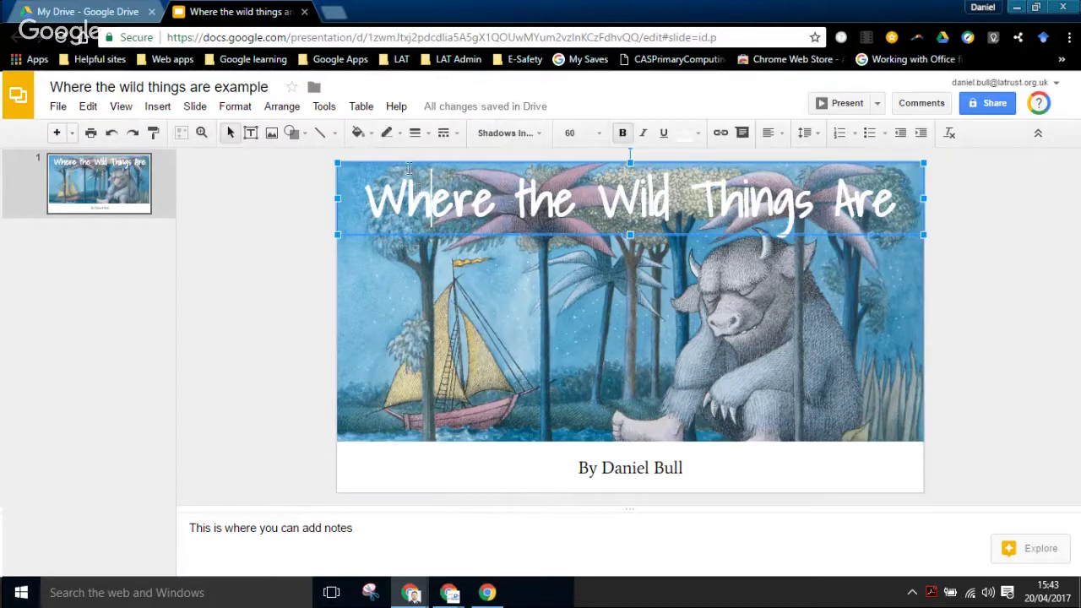
{"action": "left_click", "coordinate": [370, 136]}
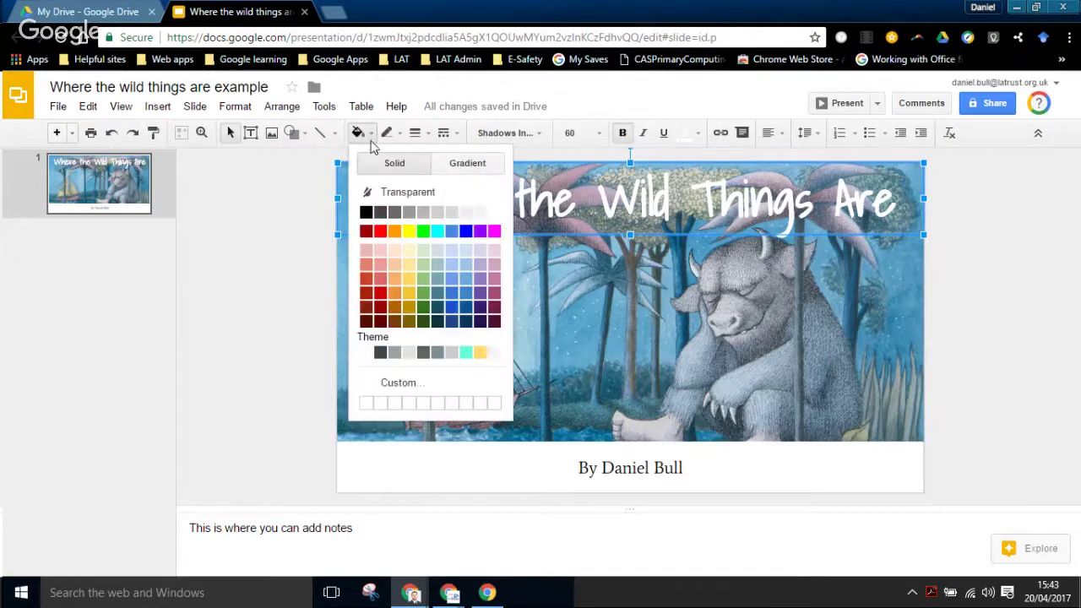
{"action": "left_click", "coordinate": [379, 353]}
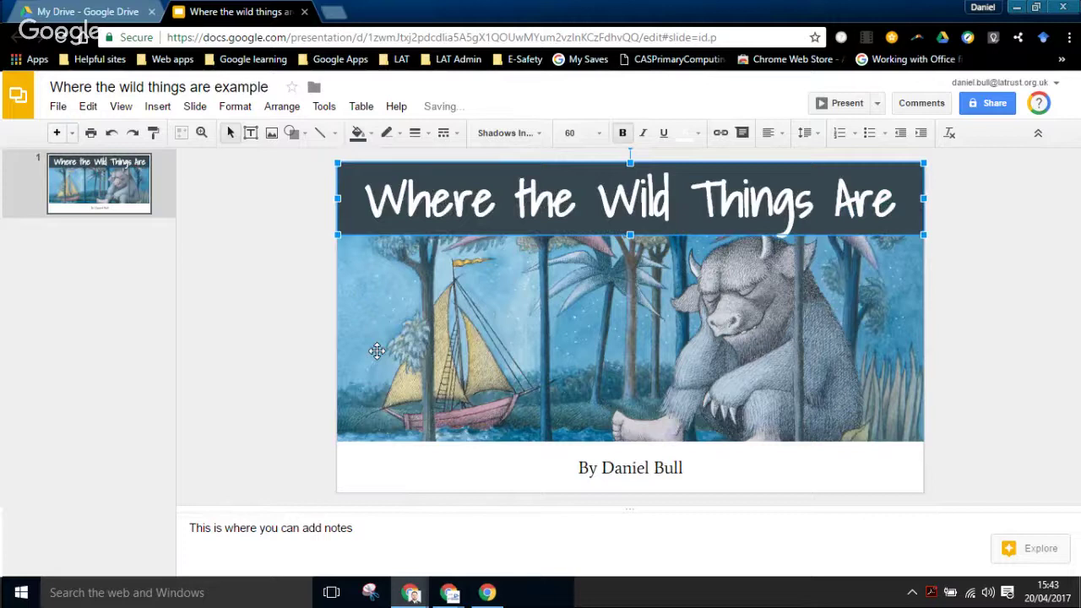
{"action": "left_click", "coordinate": [272, 318]}
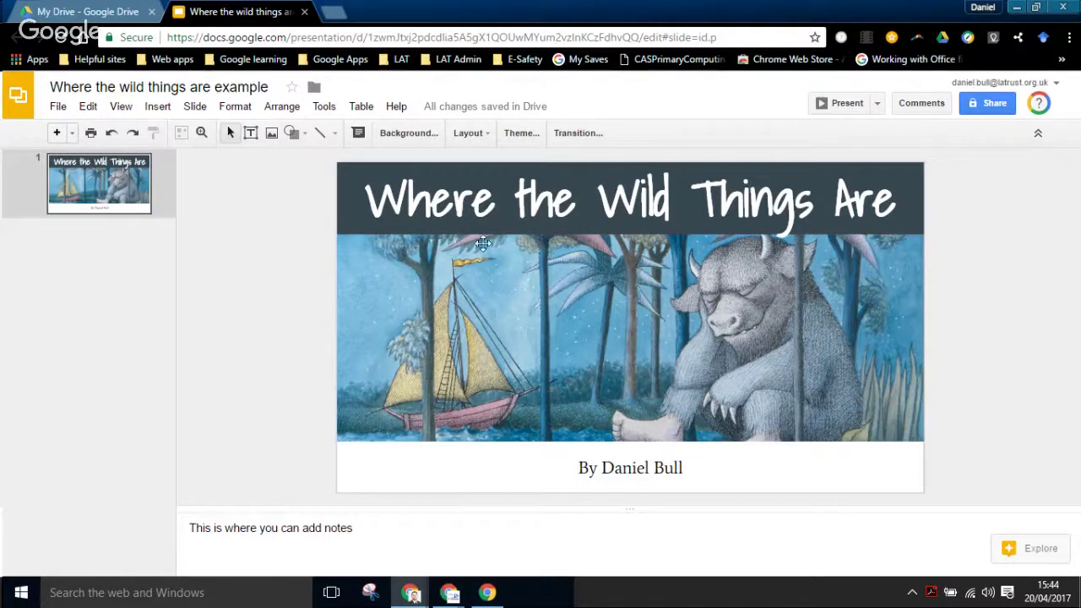
Draw a straight horizontal line along the title box's bottom edge, spanning the full slide width.
{"action": "left_click", "coordinate": [320, 136]}
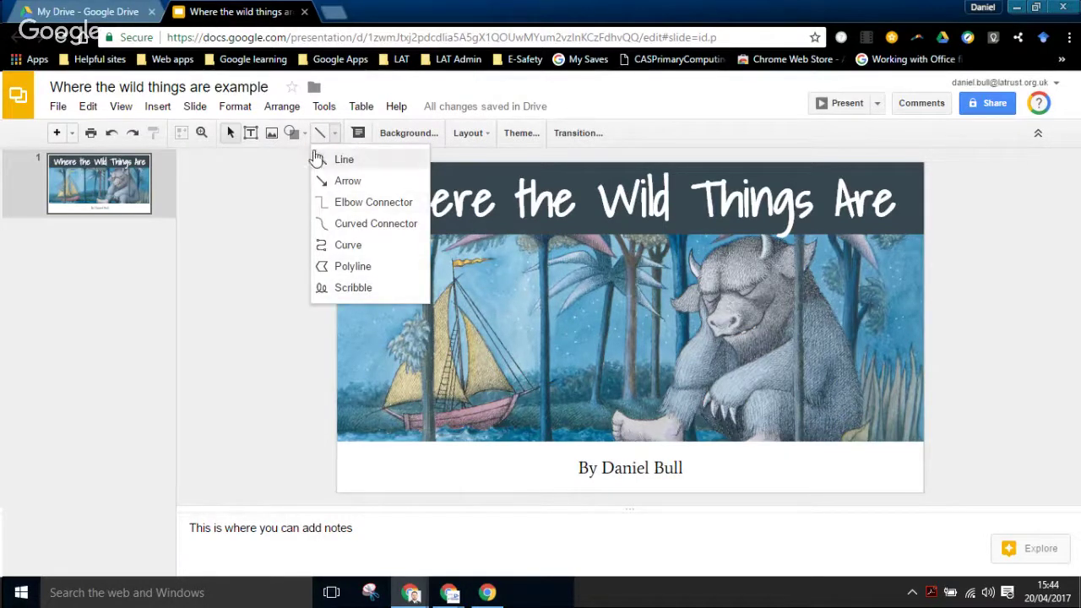
{"action": "left_click", "coordinate": [331, 160]}
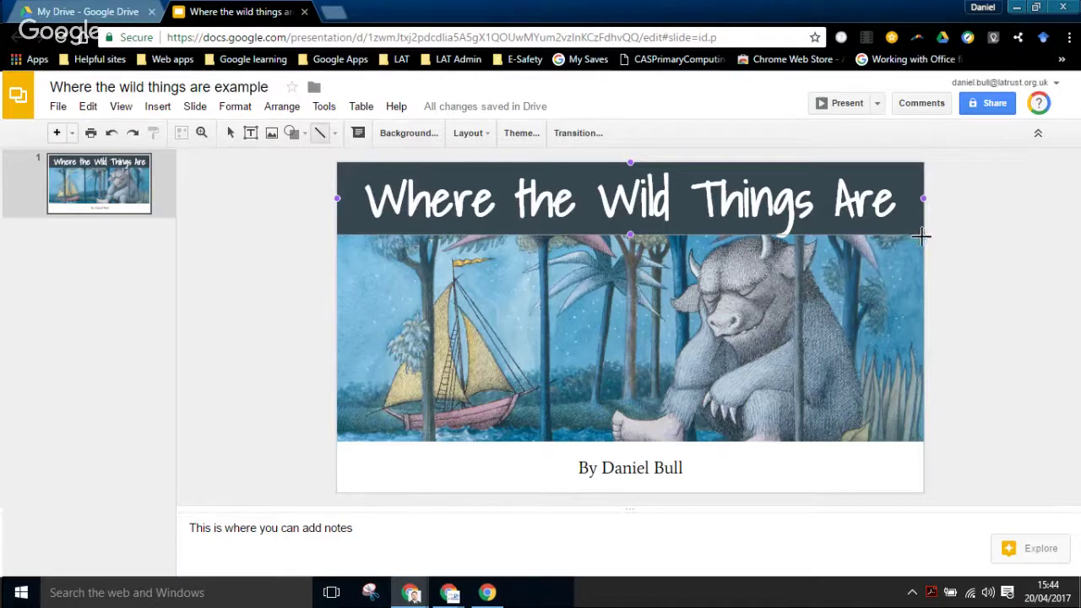
{"action": "left_click_drag", "start_coordinate": [920, 236], "coordinate": [924, 235]}
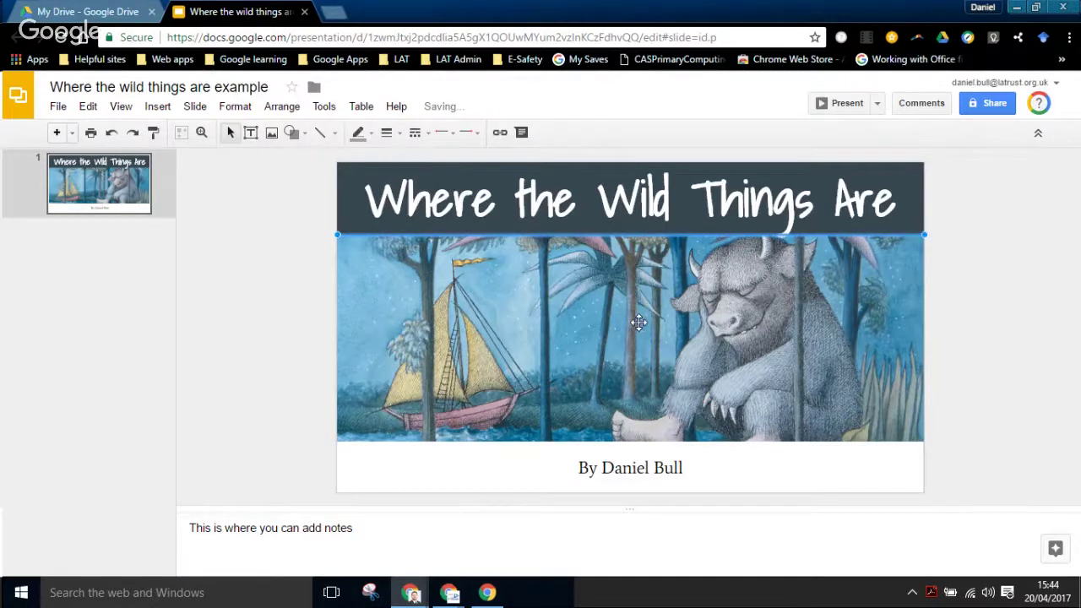
Color the line under the title white and set its weight to 8px, keeping the solid dash style.
{"action": "left_click", "coordinate": [358, 133]}
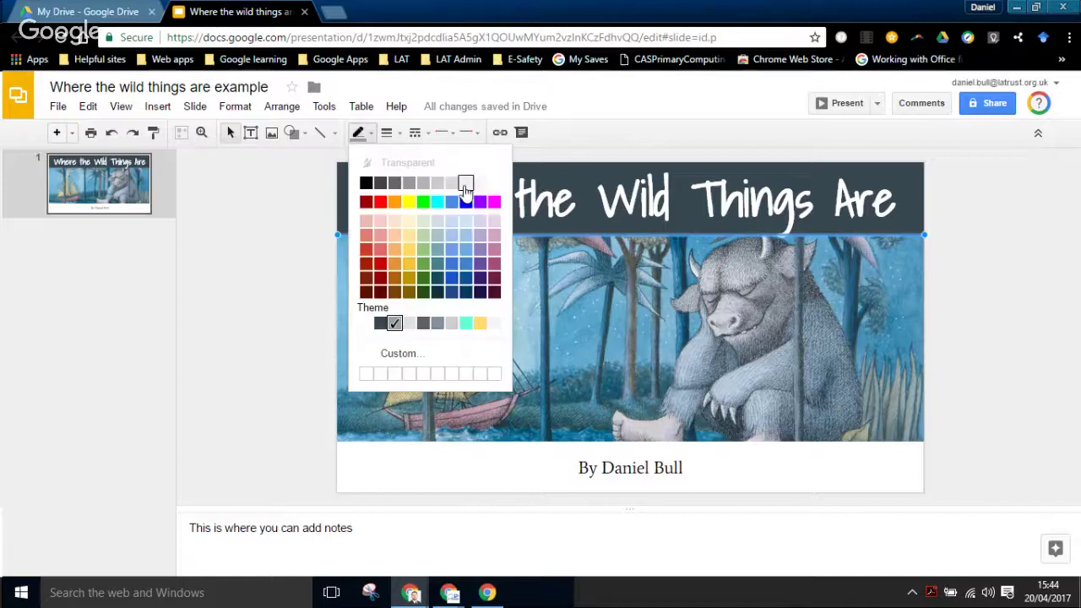
{"action": "left_click", "coordinate": [494, 183]}
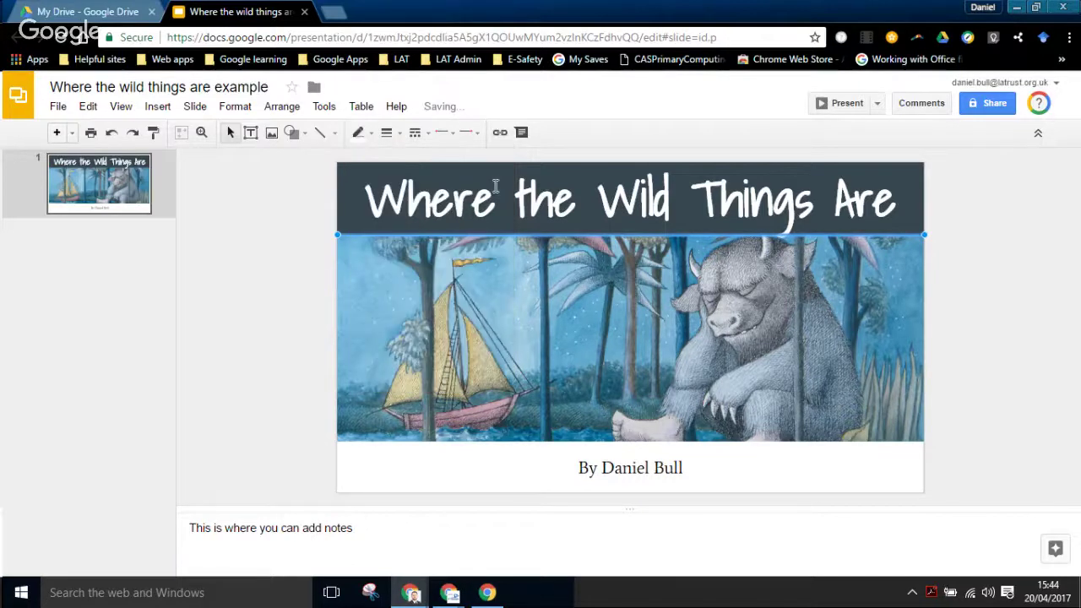
{"action": "left_click", "coordinate": [396, 136]}
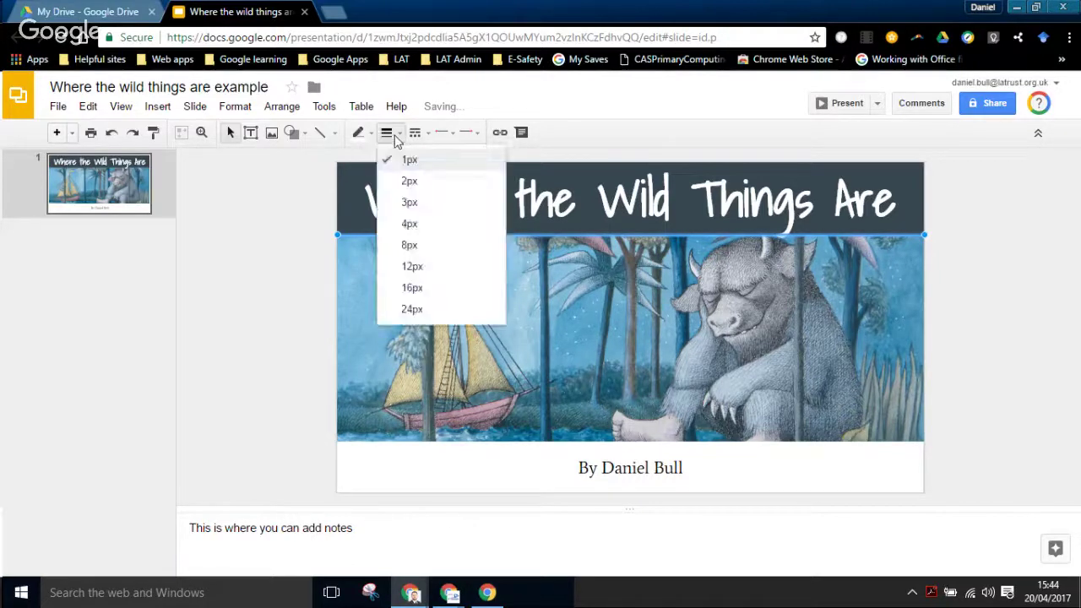
{"action": "left_click", "coordinate": [412, 244]}
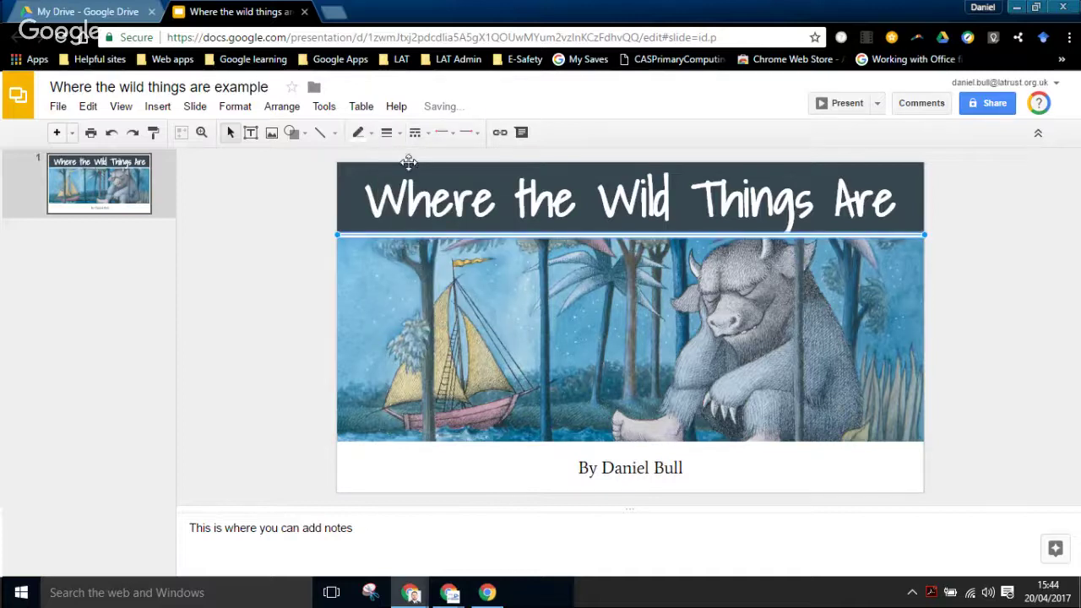
{"action": "left_click", "coordinate": [414, 133]}
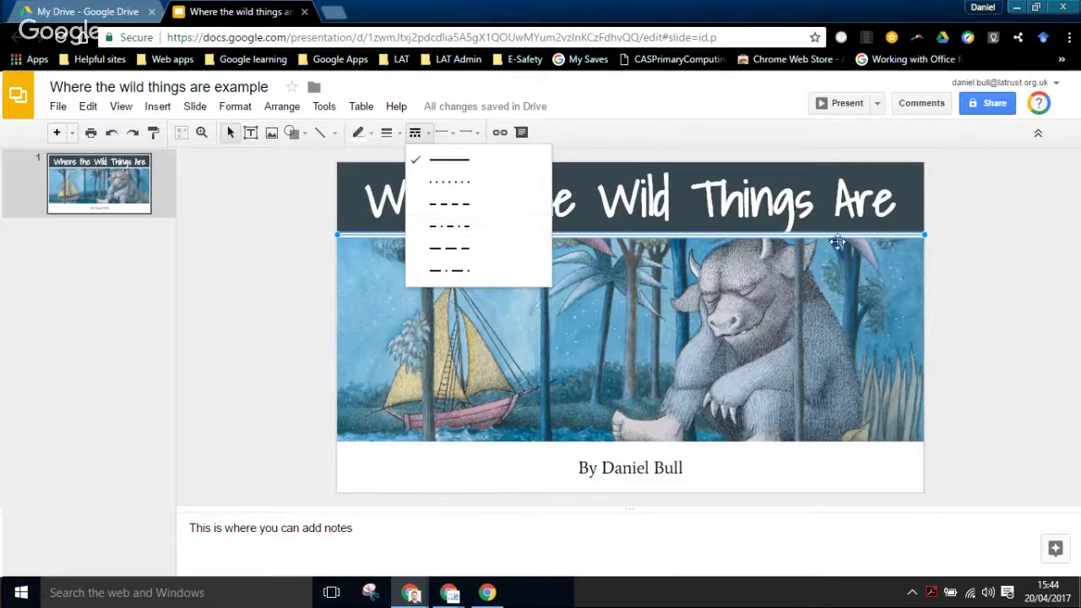
{"action": "left_click", "coordinate": [968, 275]}
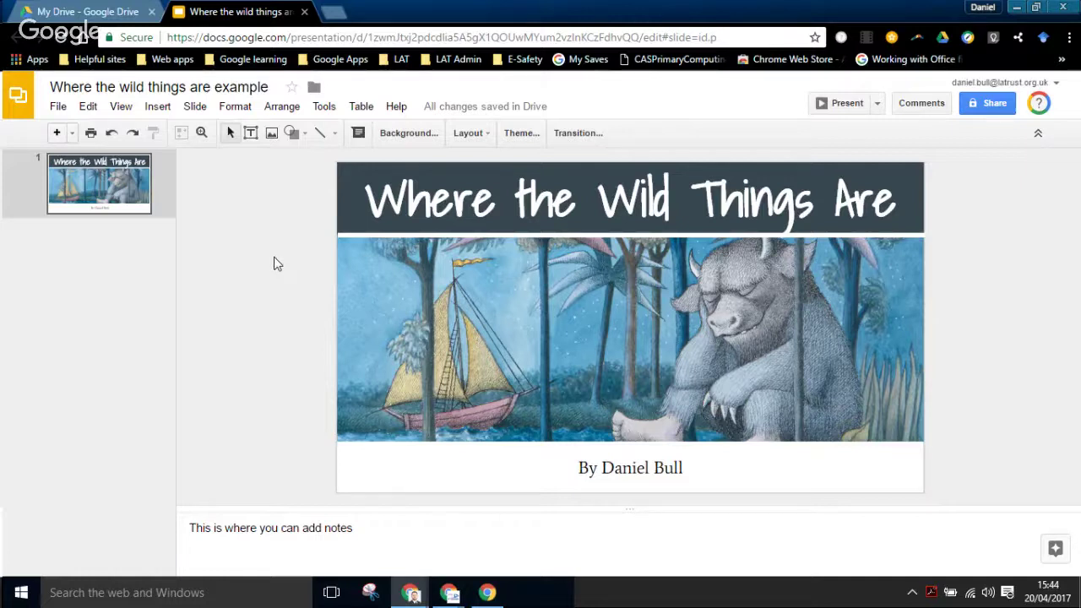
Insert a new slide after the title slide.
{"action": "left_click", "coordinate": [161, 108]}
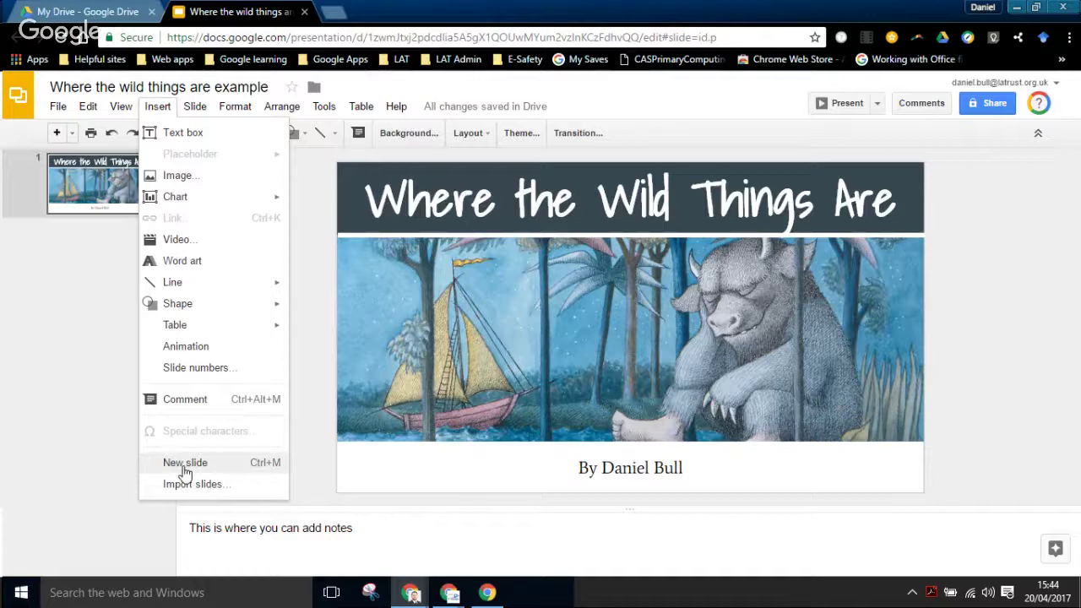
{"action": "left_click", "coordinate": [242, 465]}
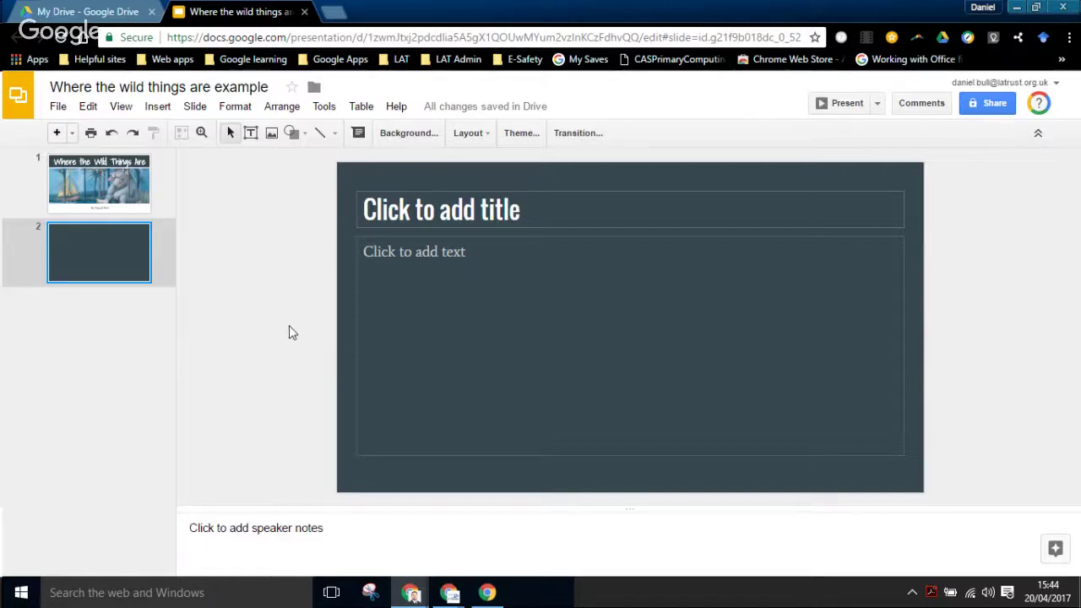
Switch to the completed WHERE THE WILD THINGS ARE presentation and examine the layout of its Agenda slide.
{"action": "key", "text": "alt+Tab"}
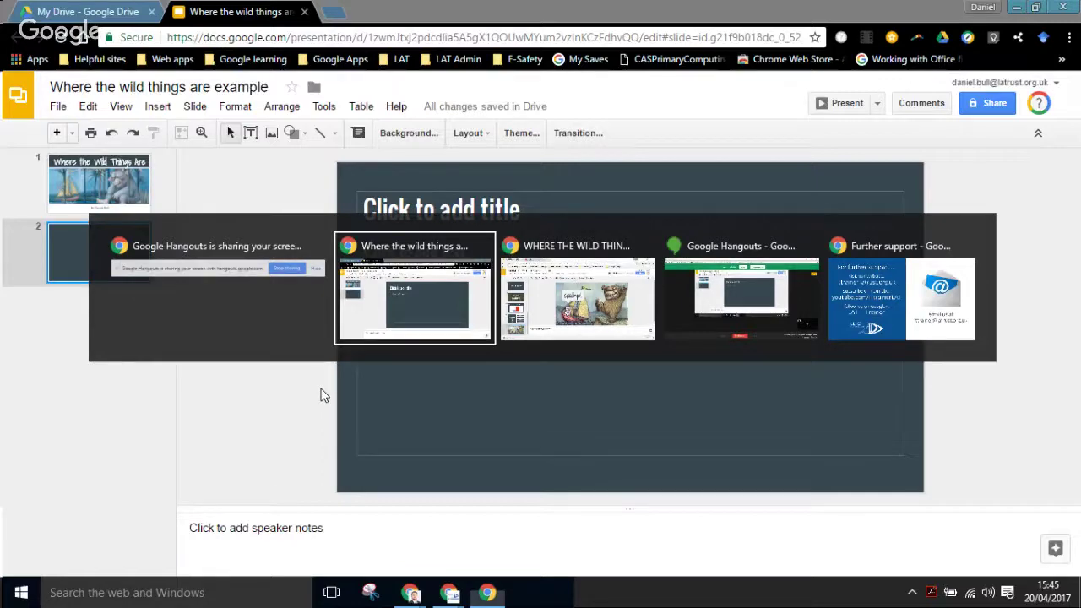
{"action": "key", "text": "alt+Tab"}
{"action": "scroll", "coordinate": [124, 265], "scroll_direction": "up", "scroll_amount": 7}
{"action": "left_click", "coordinate": [124, 264]}
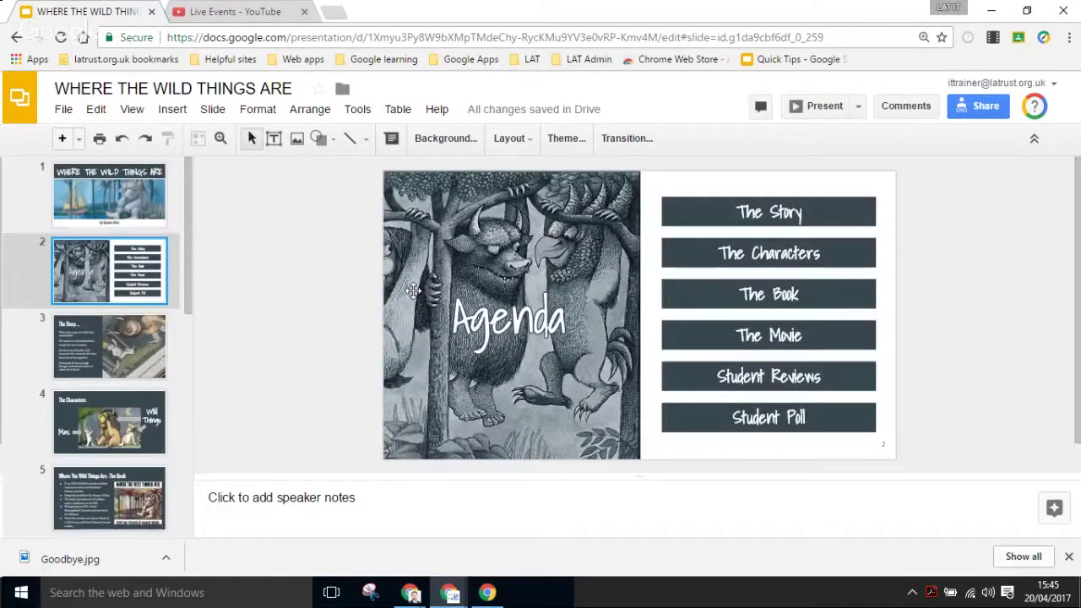
{"action": "key", "text": "alt+Tab"}
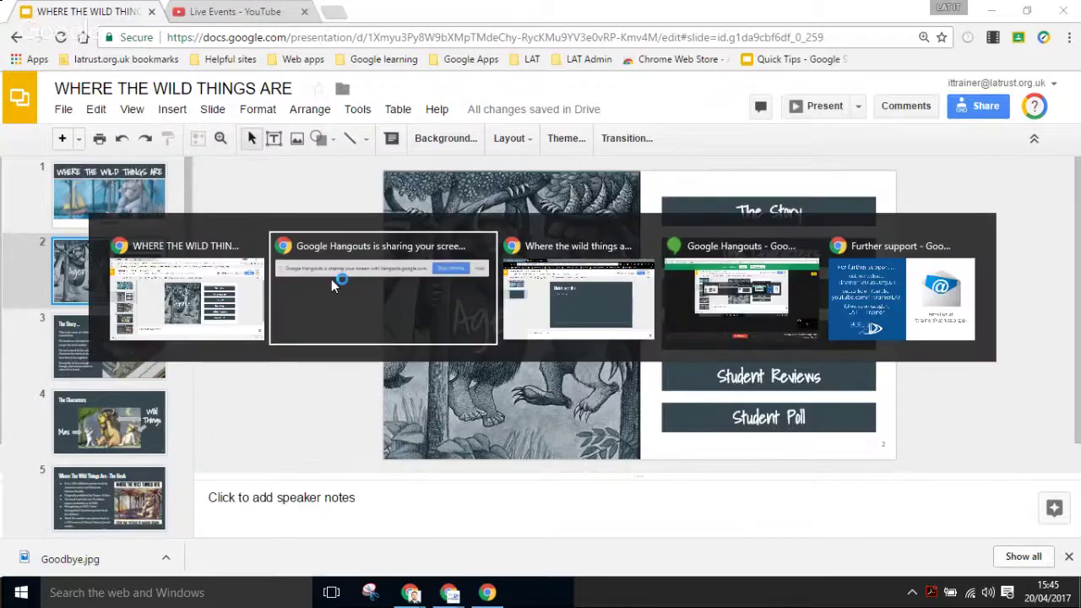
Switch back to the Where the wild things are example presentation and apply the Section title and description layout to slide 2.
{"action": "key", "text": "alt+Tab"}
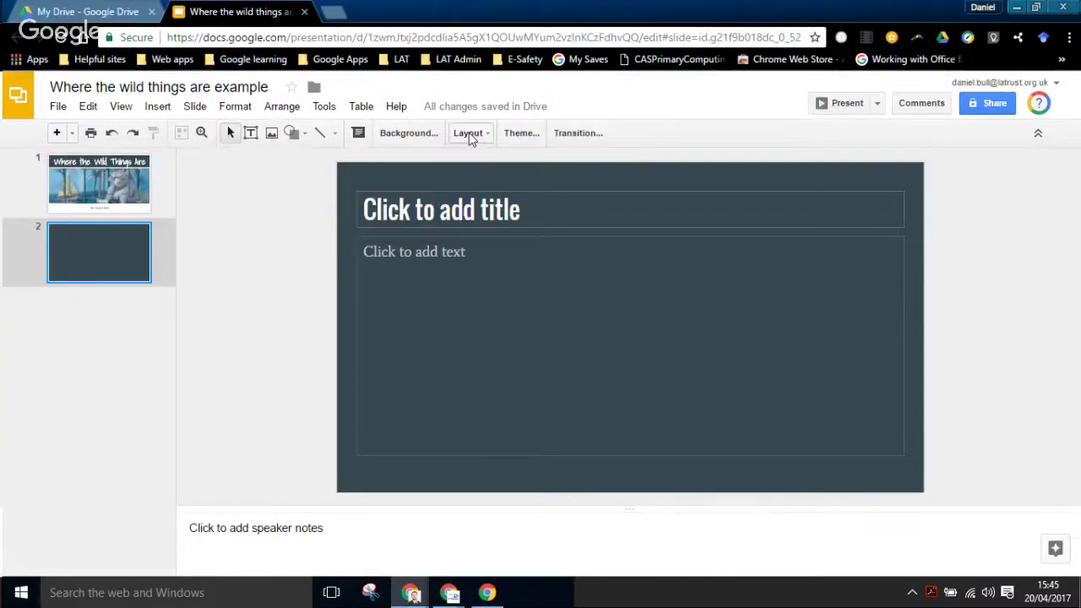
{"action": "left_click", "coordinate": [469, 133]}
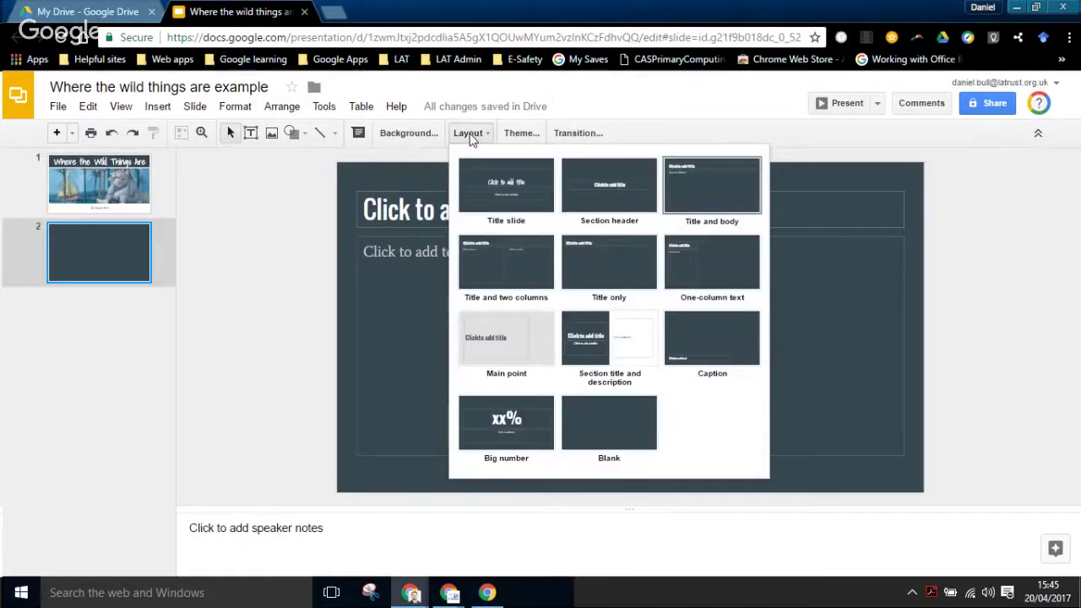
{"action": "left_click", "coordinate": [620, 338]}
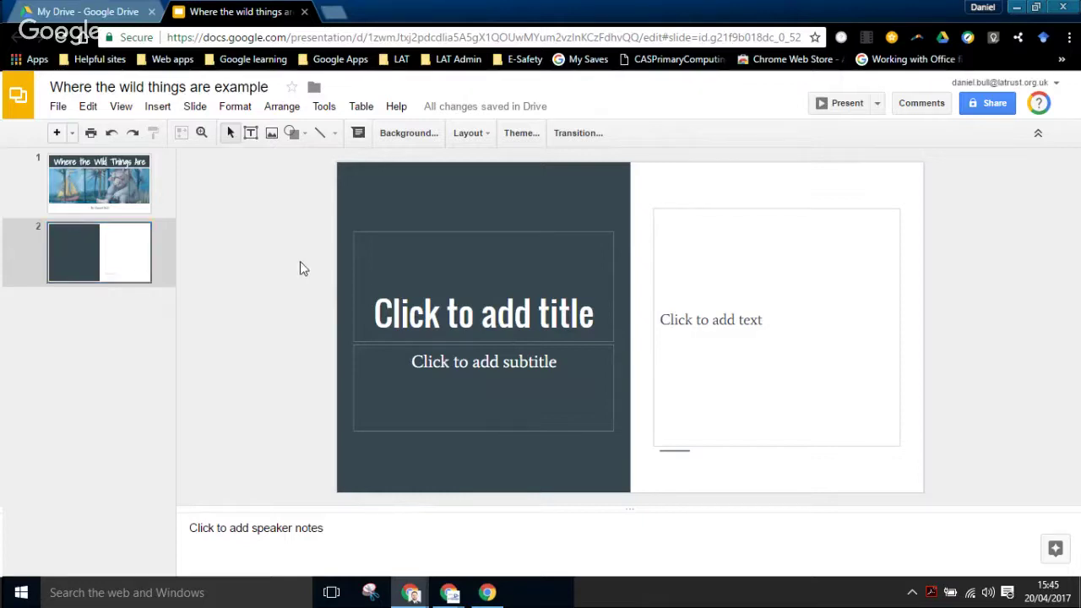
Insert the image agenda / background.jpg from the Where the Wild Things Are team drive folder onto slide 2.
{"action": "left_click", "coordinate": [457, 214]}
{"action": "left_click", "coordinate": [165, 104]}
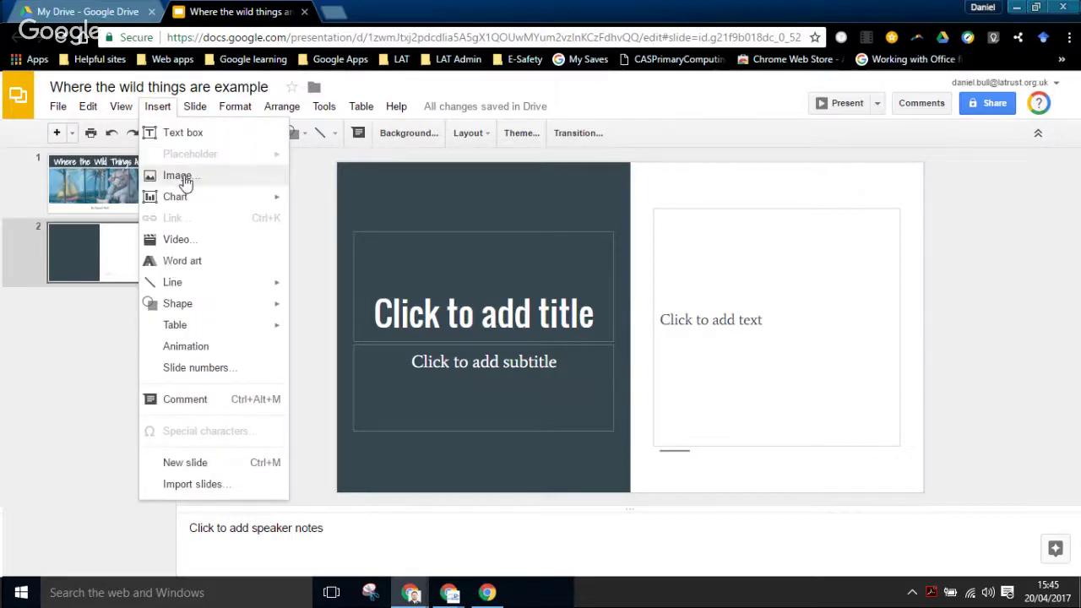
{"action": "left_click", "coordinate": [182, 178]}
{"action": "left_click", "coordinate": [270, 316]}
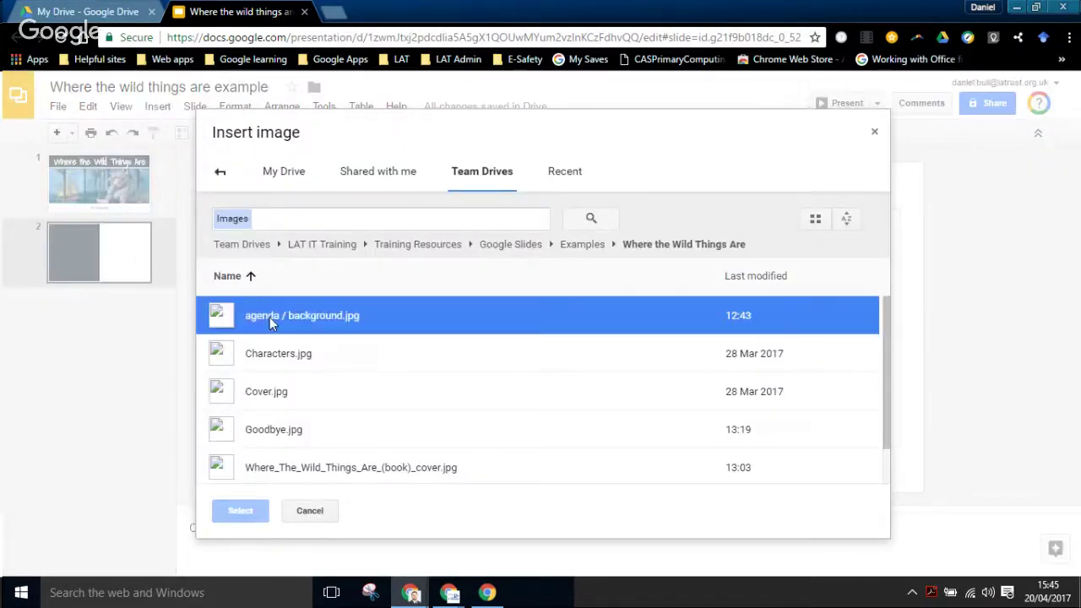
{"action": "left_click", "coordinate": [242, 511]}
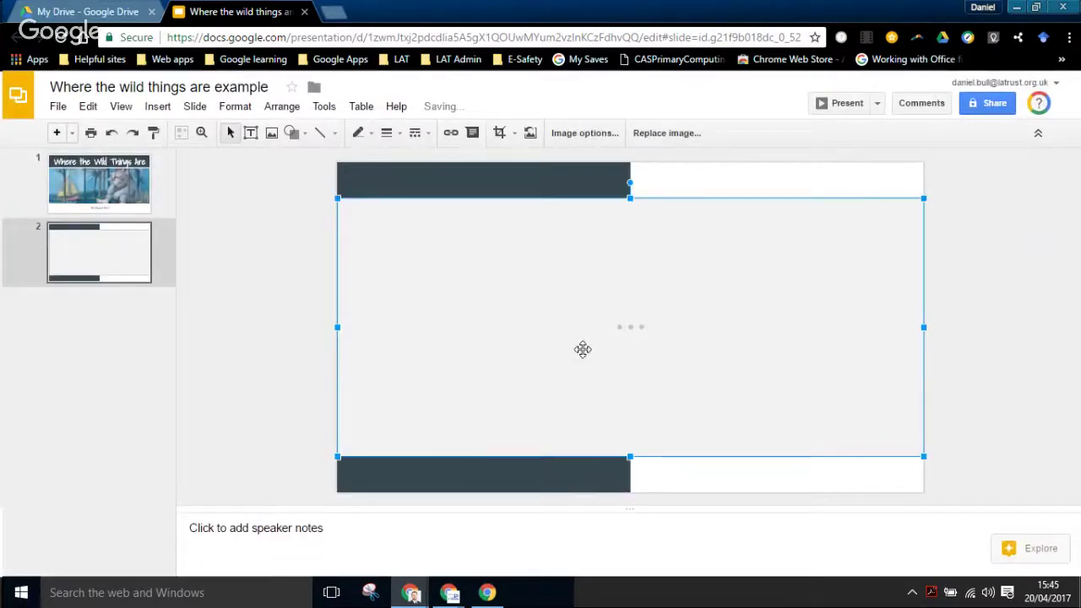
Enlarge the forest image proportionally to the full slide height and align its right edge with the edge of the dark half.
{"action": "left_click_drag", "start_coordinate": [594, 348], "coordinate": [682, 322]}
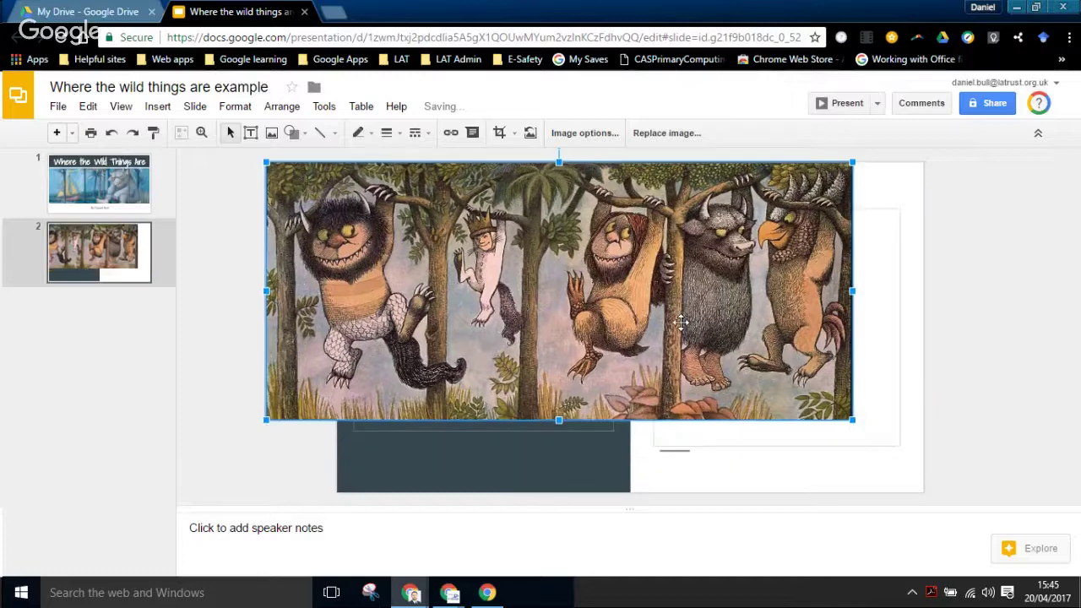
{"action": "left_click_drag", "start_coordinate": [266, 420], "coordinate": [203, 495]}
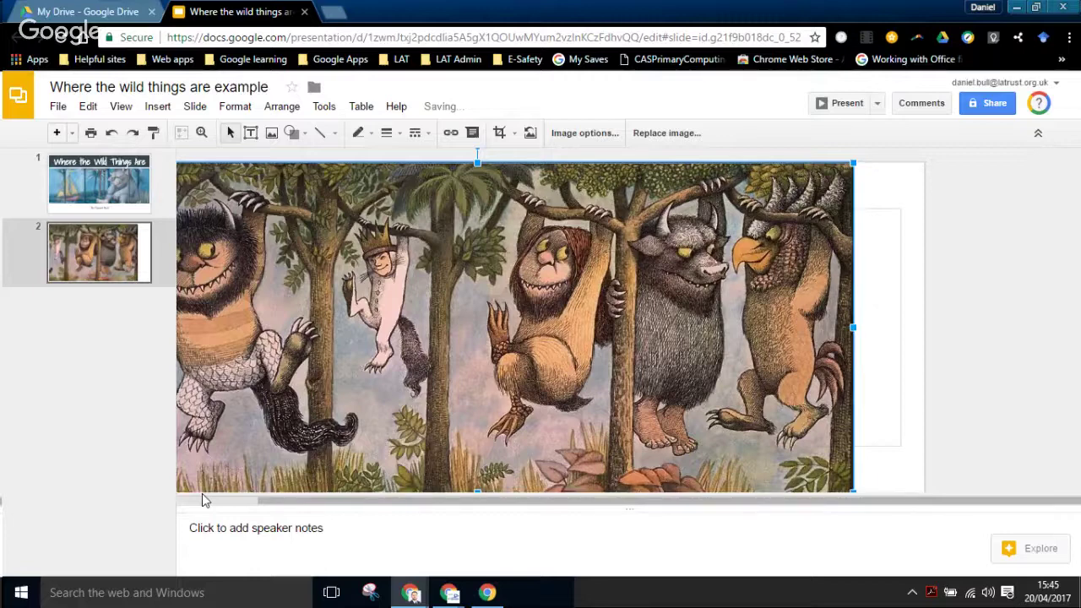
{"action": "left_click_drag", "start_coordinate": [760, 391], "coordinate": [542, 409]}
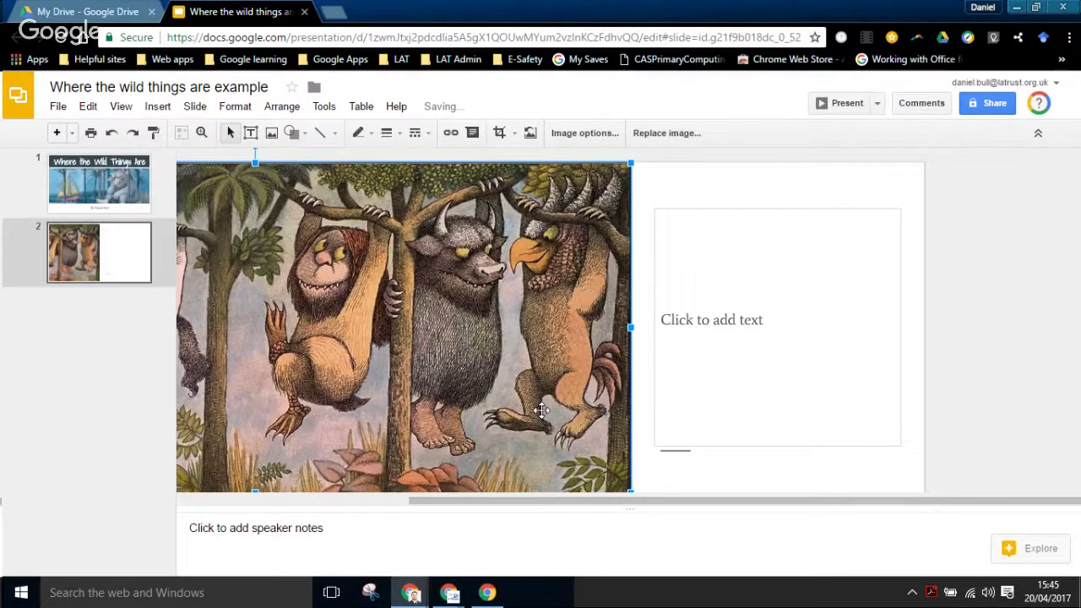
Crop the image's left side to the slide's left edge so that it covers only the dark half.
{"action": "left_click", "coordinate": [194, 502]}
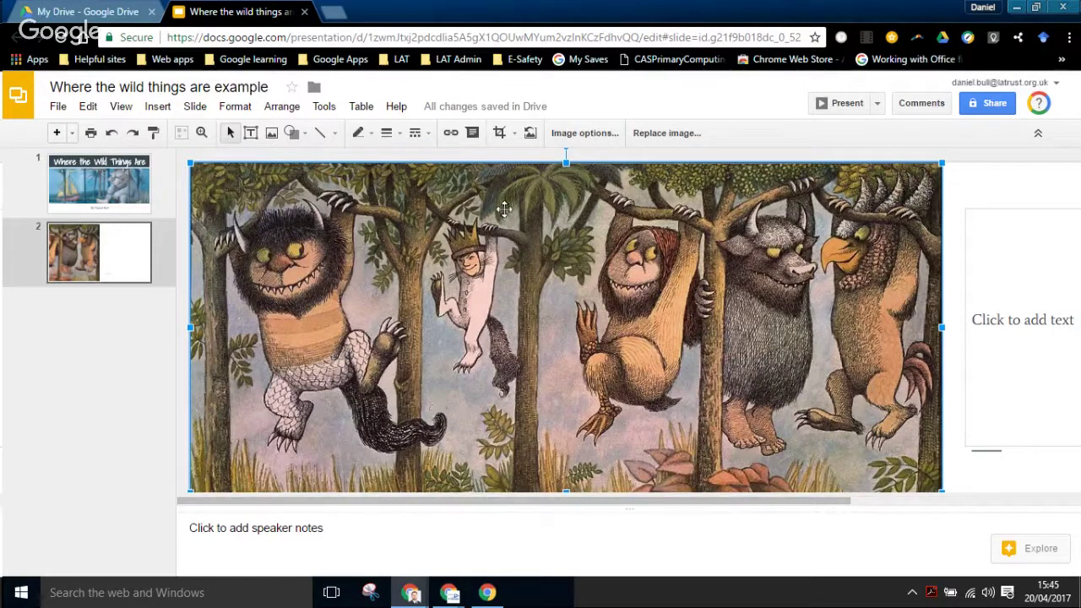
{"action": "left_click", "coordinate": [497, 135]}
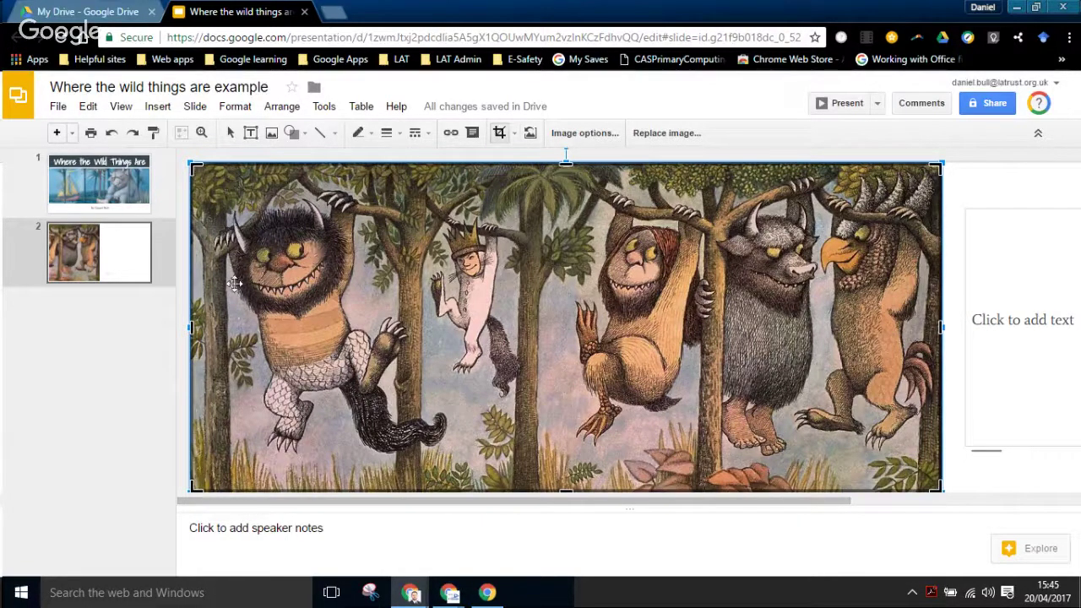
{"action": "left_click_drag", "start_coordinate": [187, 329], "coordinate": [646, 328]}
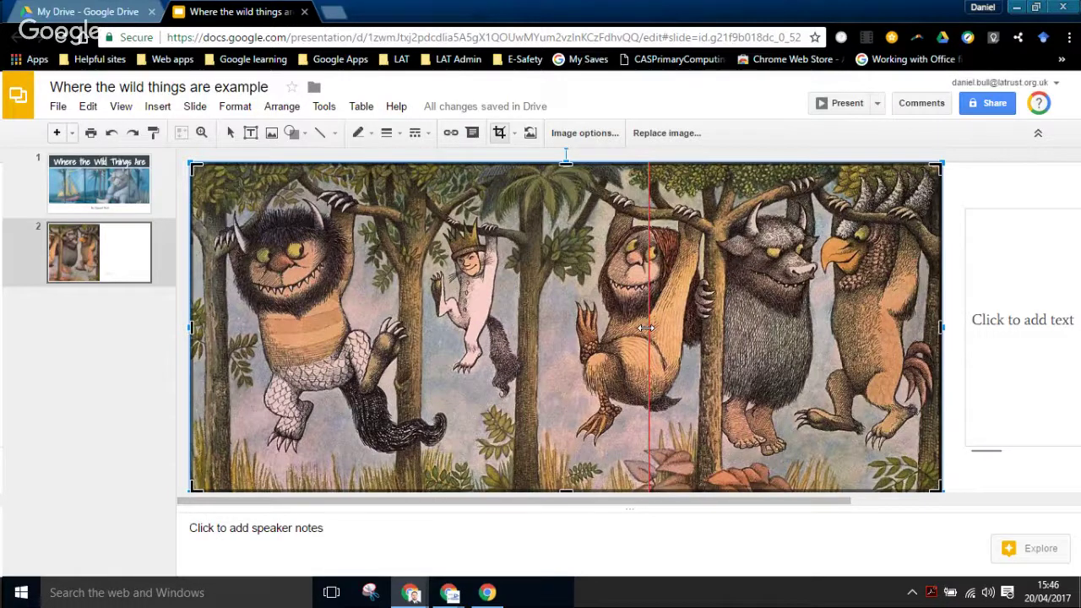
{"action": "left_click_drag", "start_coordinate": [646, 327], "coordinate": [646, 328]}
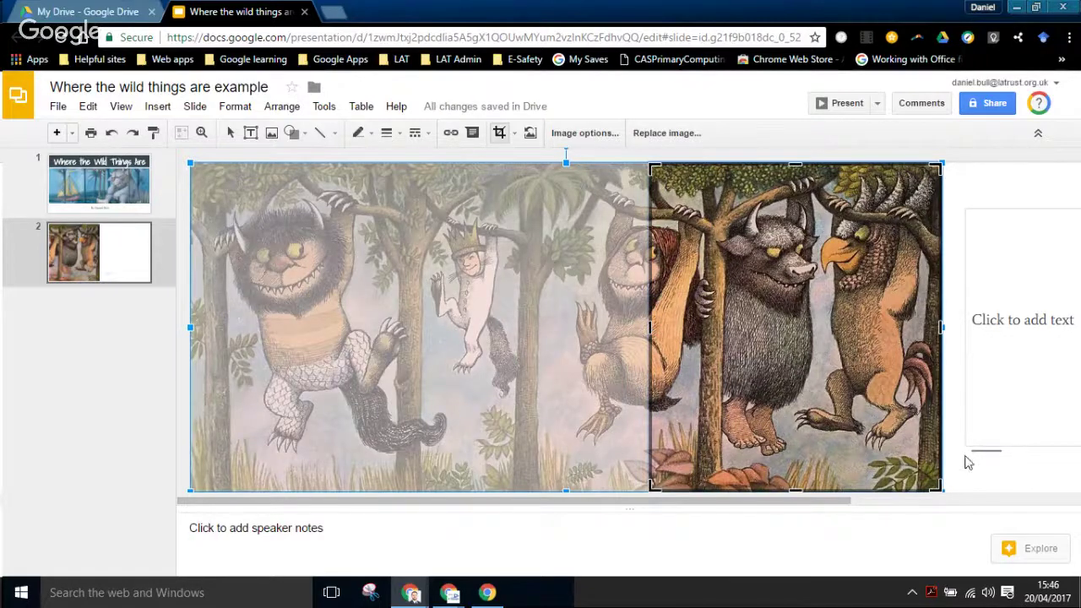
{"action": "left_click", "coordinate": [984, 481]}
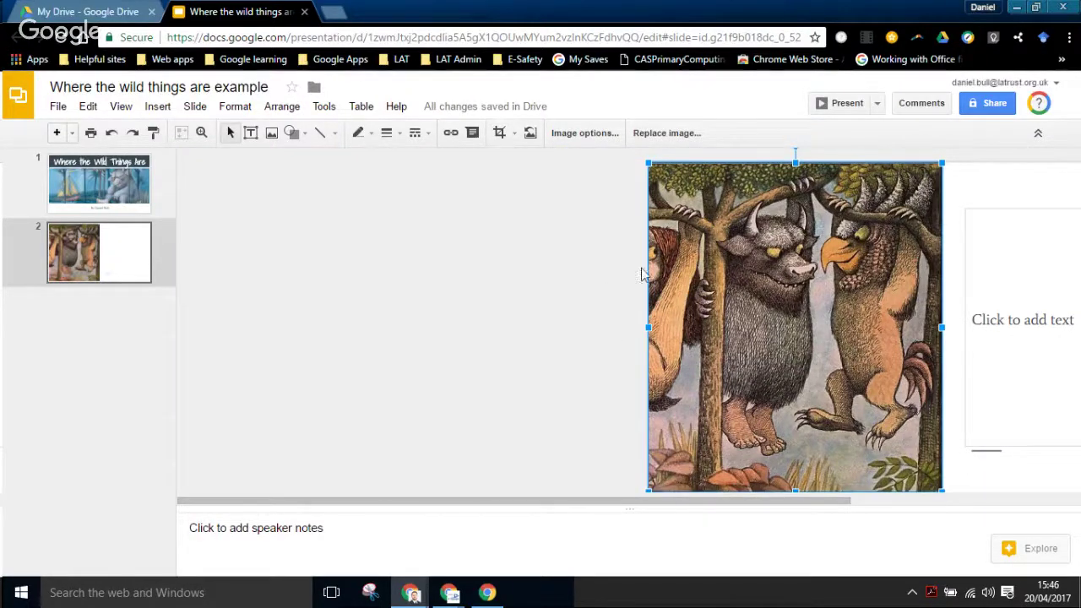
{"action": "left_click_drag", "start_coordinate": [814, 505], "coordinate": [1023, 509]}
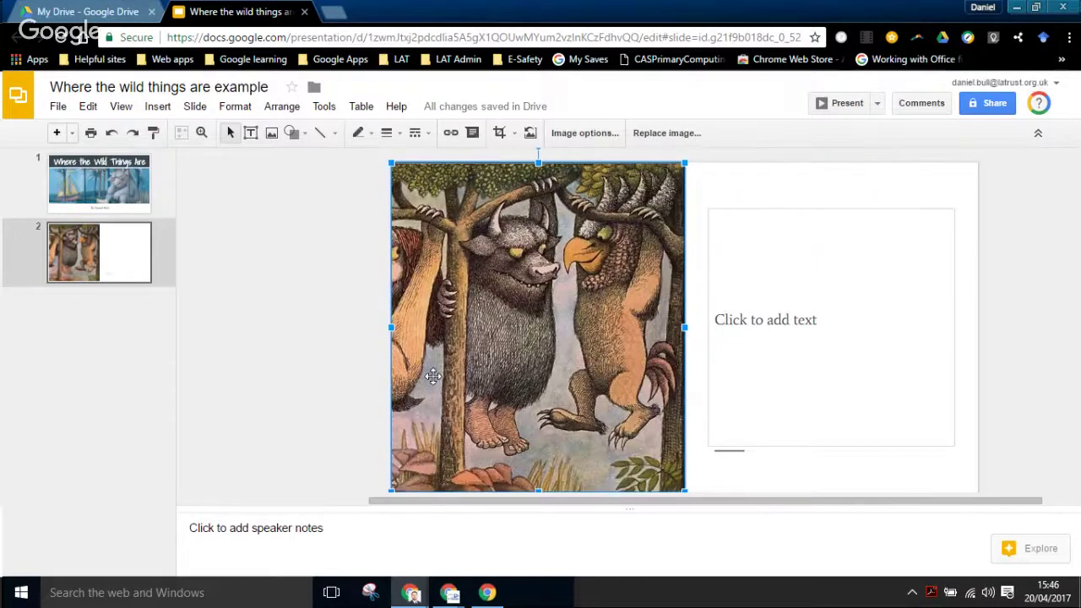
{"action": "left_click", "coordinate": [332, 309]}
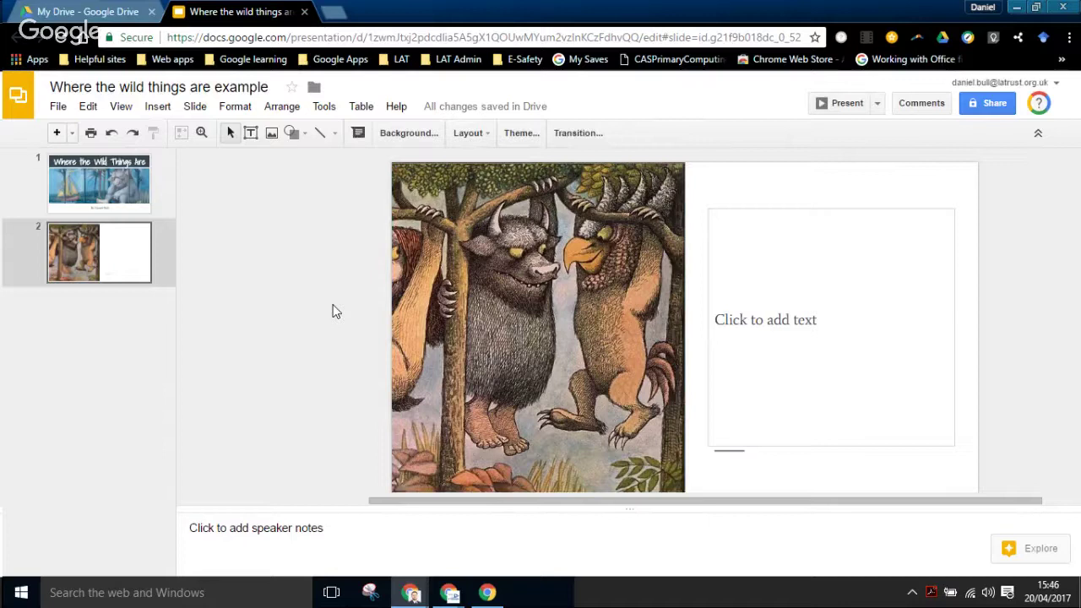
Recolour the cropped image with Light 1 and send it behind the title and subtitle placeholders.
{"action": "left_click", "coordinate": [505, 300]}
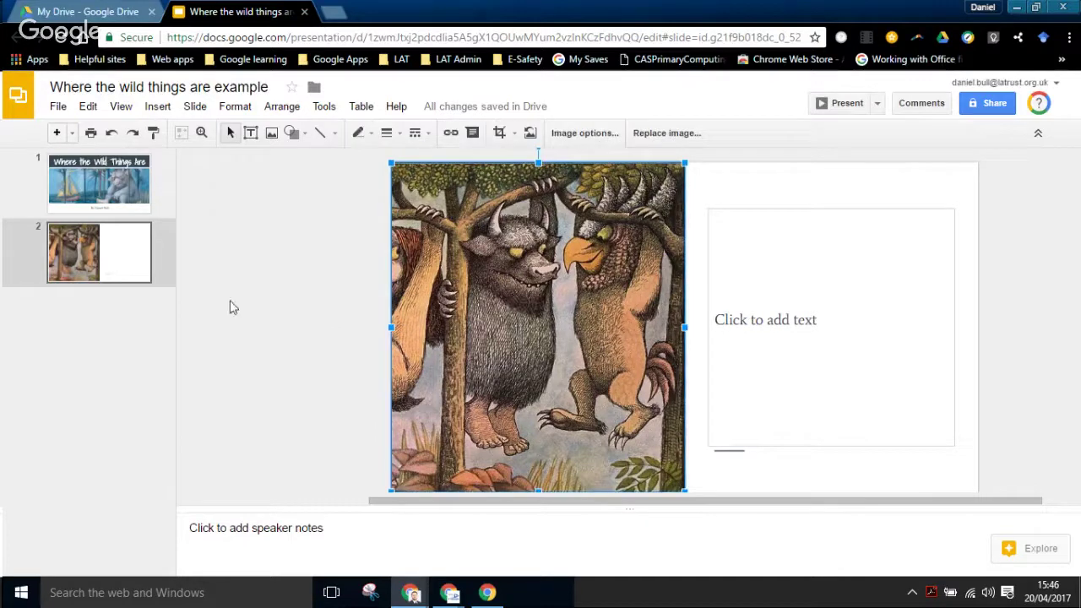
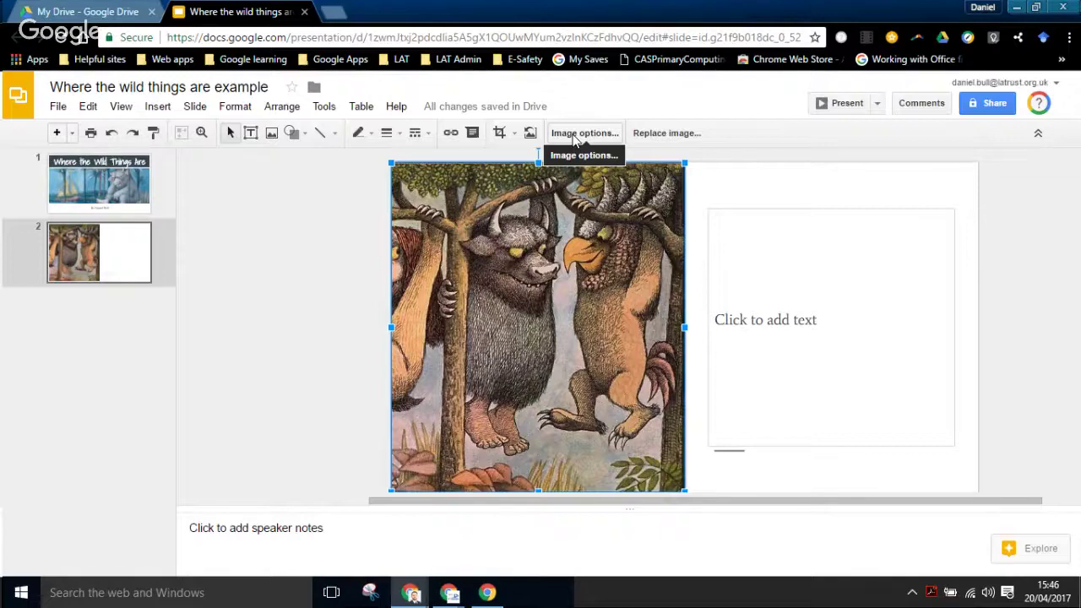
{"action": "left_click", "coordinate": [575, 135]}
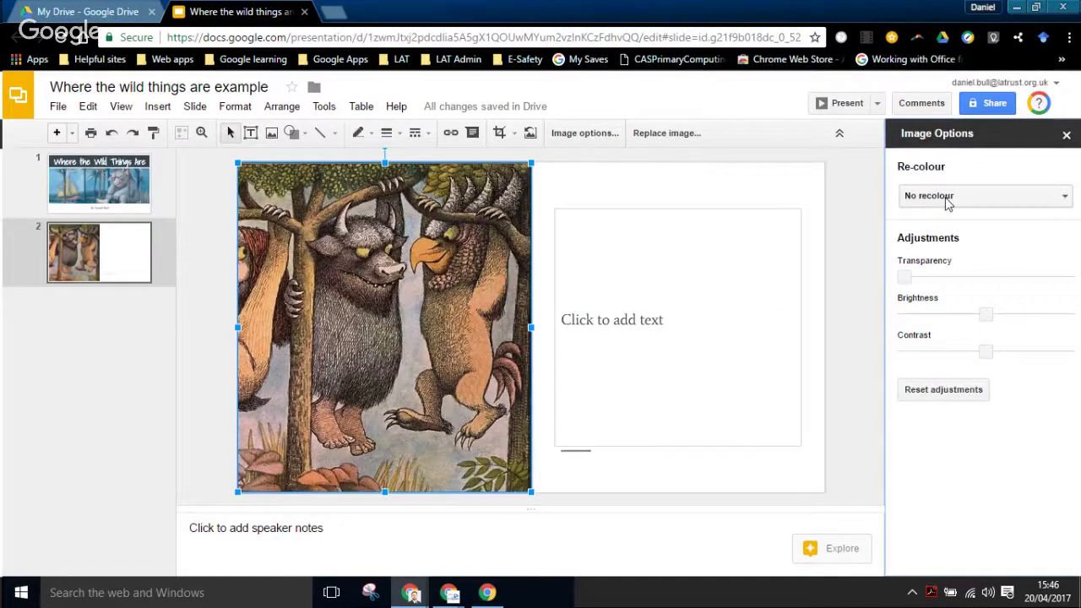
{"action": "left_click", "coordinate": [948, 198]}
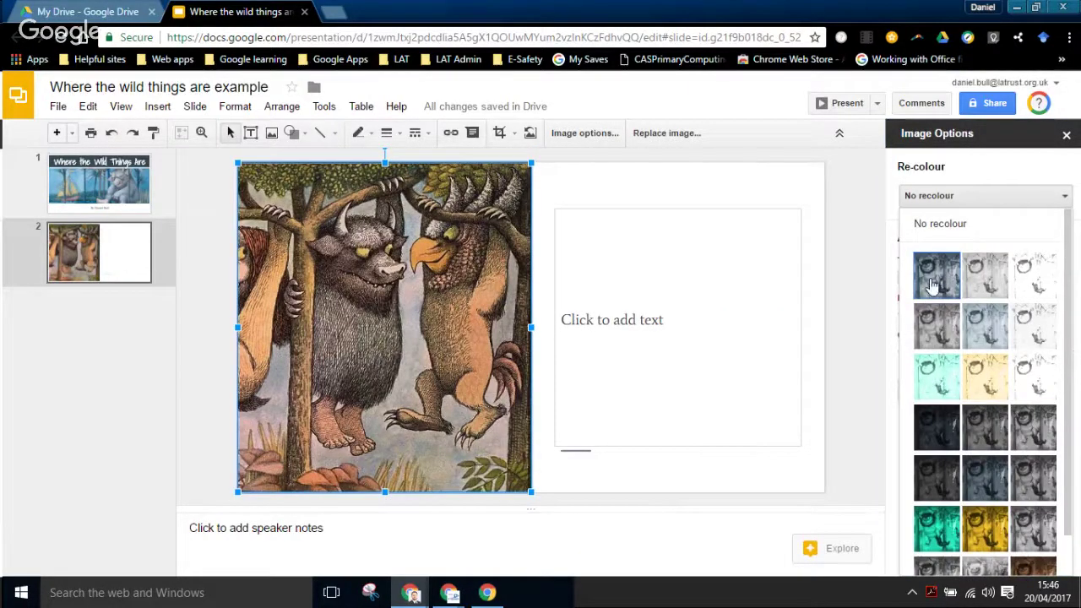
{"action": "left_click", "coordinate": [931, 286]}
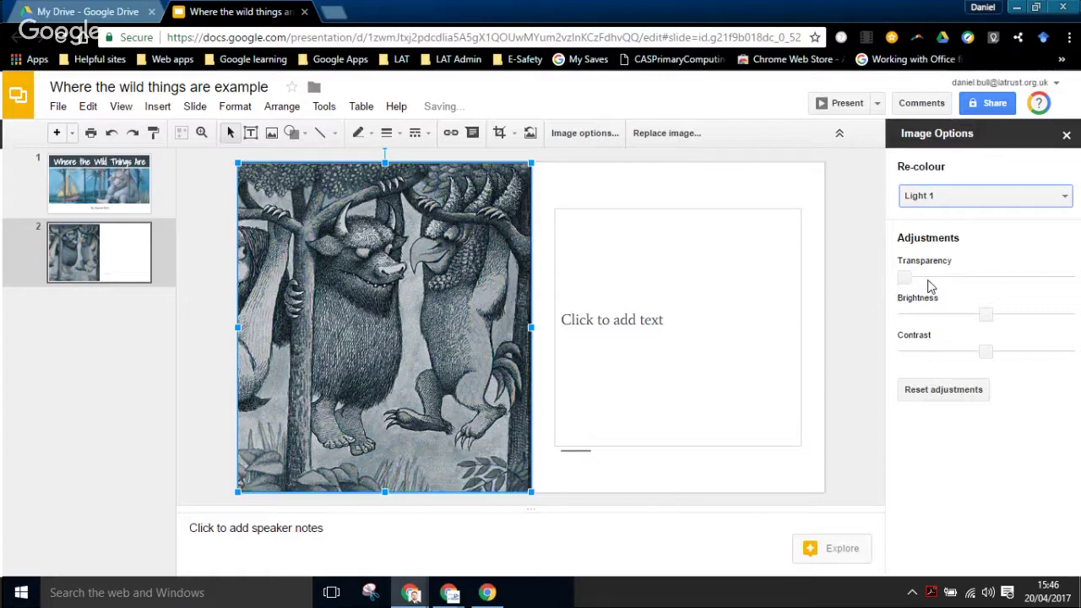
{"action": "left_click", "coordinate": [212, 351]}
{"action": "left_click", "coordinate": [415, 346]}
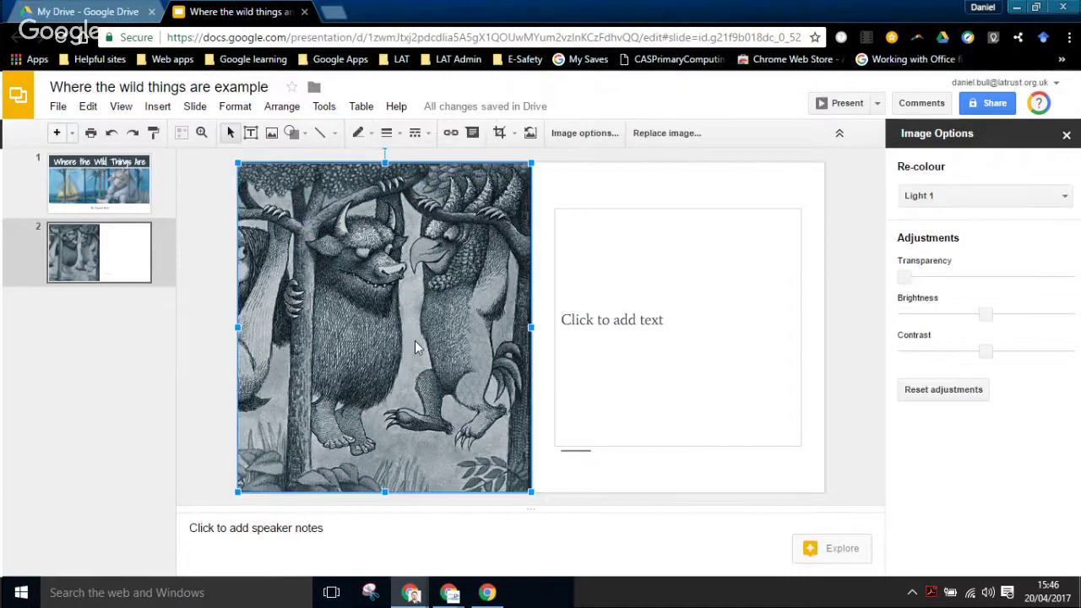
{"action": "key", "text": "ctrl+shift+Down"}
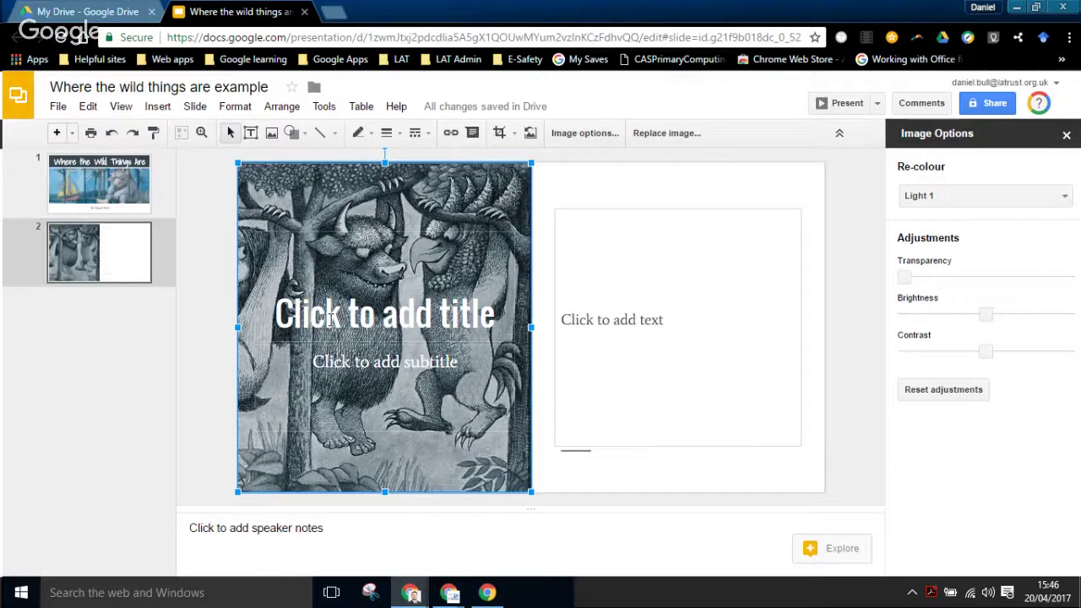
Enter Agenda in the title placeholder over the image.
{"action": "left_click", "coordinate": [337, 319]}
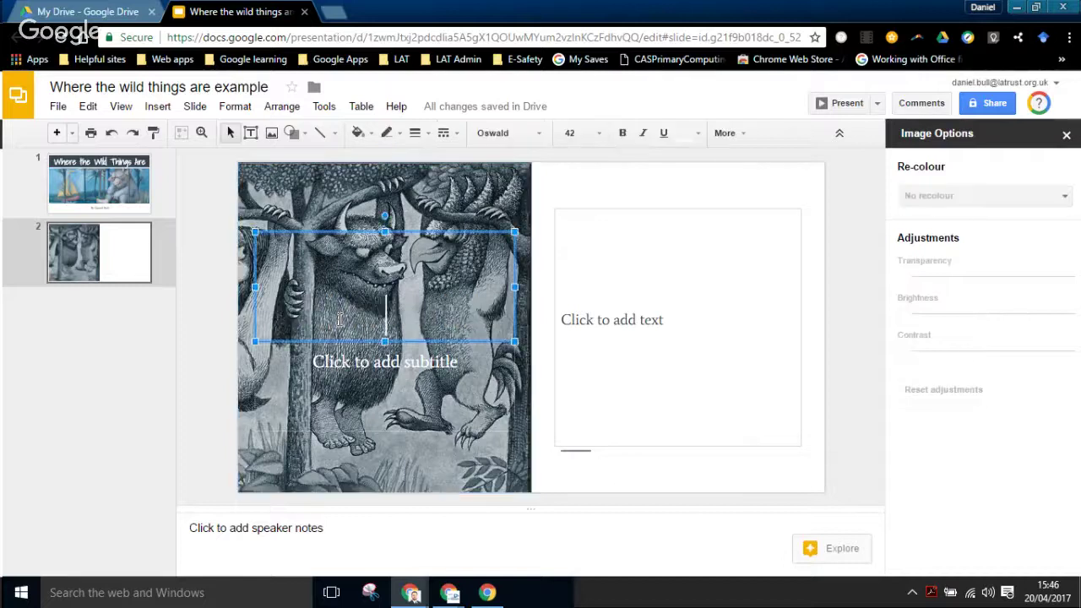
{"action": "type", "text": "Agenda"}
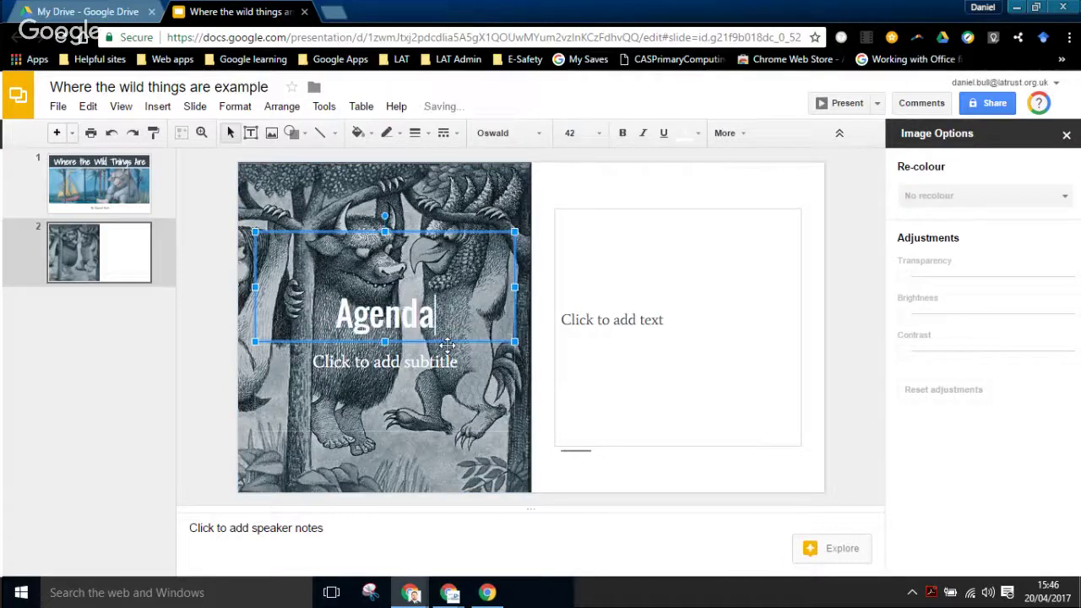
{"action": "left_click", "coordinate": [201, 364]}
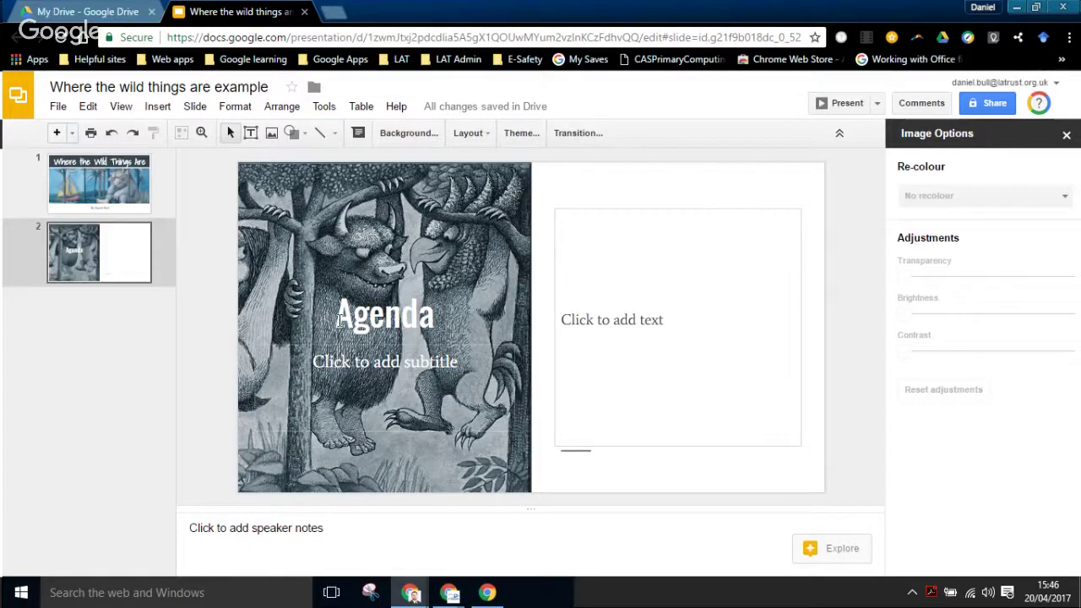
Delete the title and subtitle placeholders lying over the image.
{"action": "left_click", "coordinate": [361, 320]}
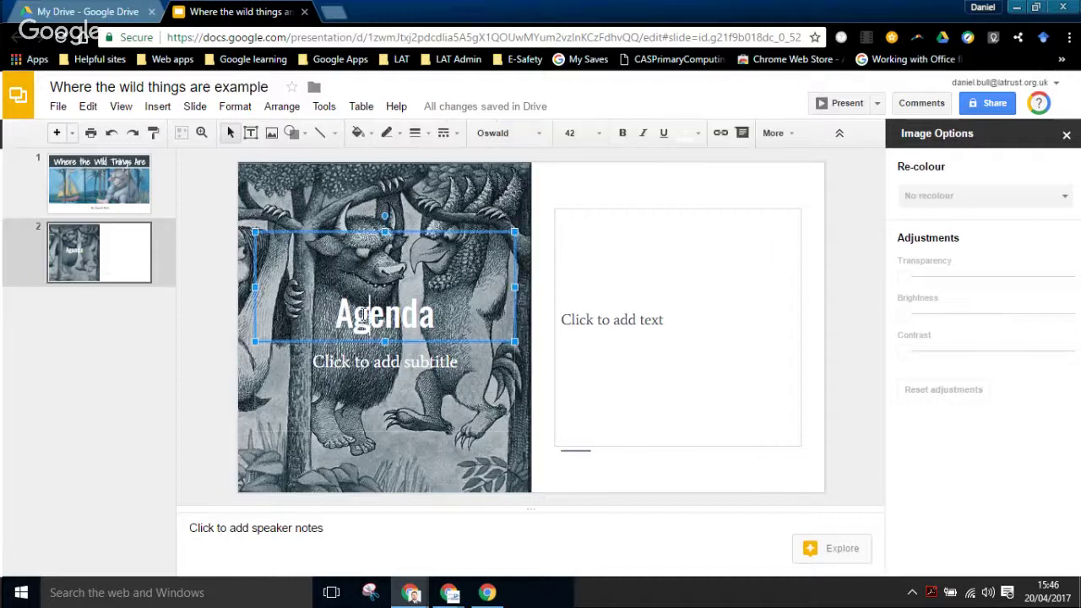
{"action": "left_click", "coordinate": [388, 372], "text": "shift"}
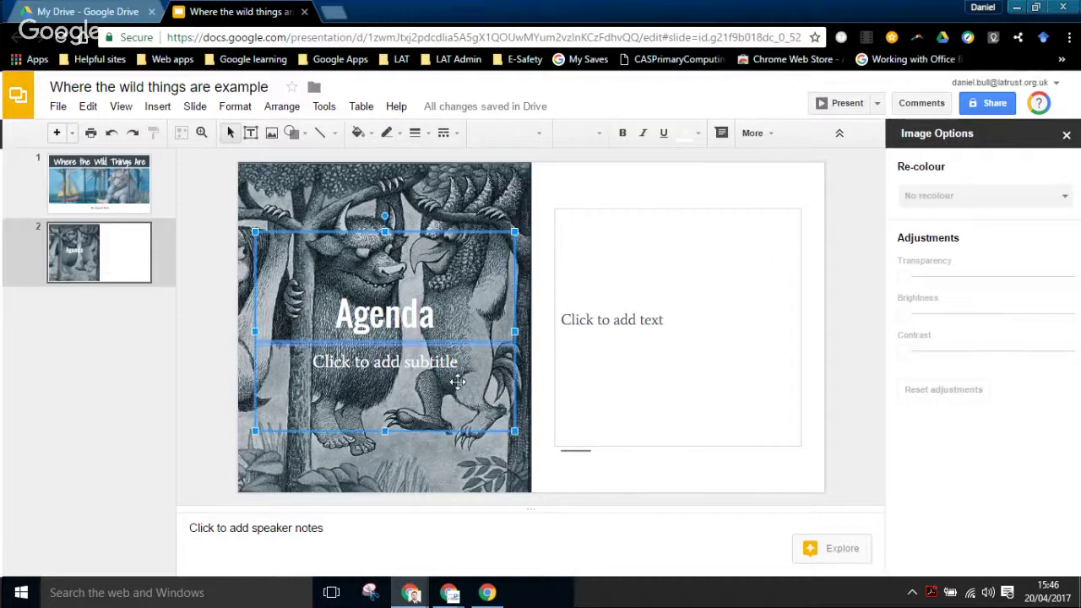
{"action": "key", "text": "Delete"}
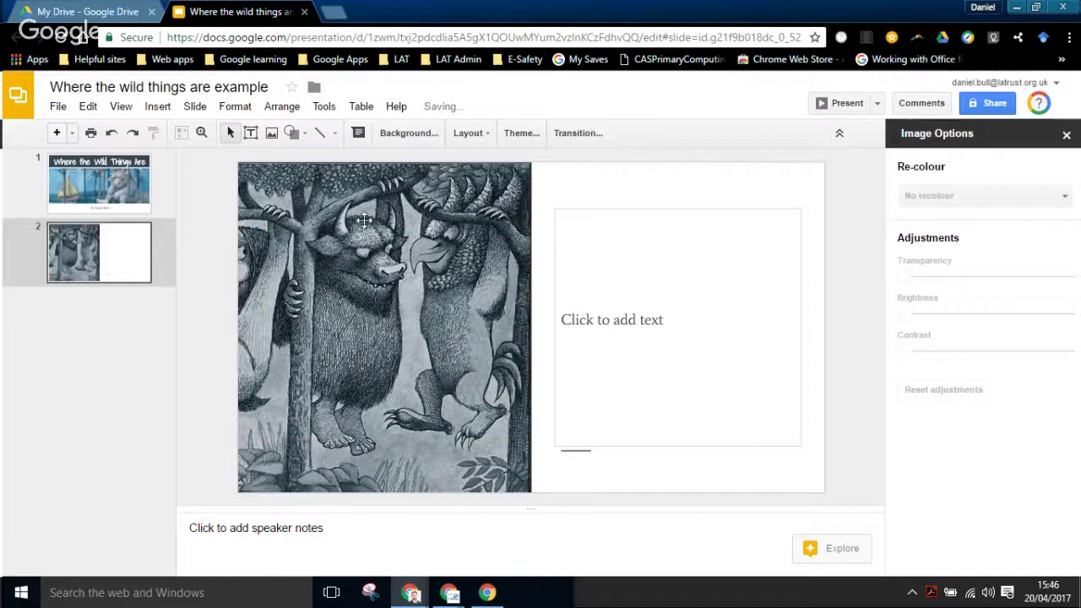
Insert word art reading Agenda and set it in the handwritten Shadows font.
{"action": "left_click", "coordinate": [157, 106]}
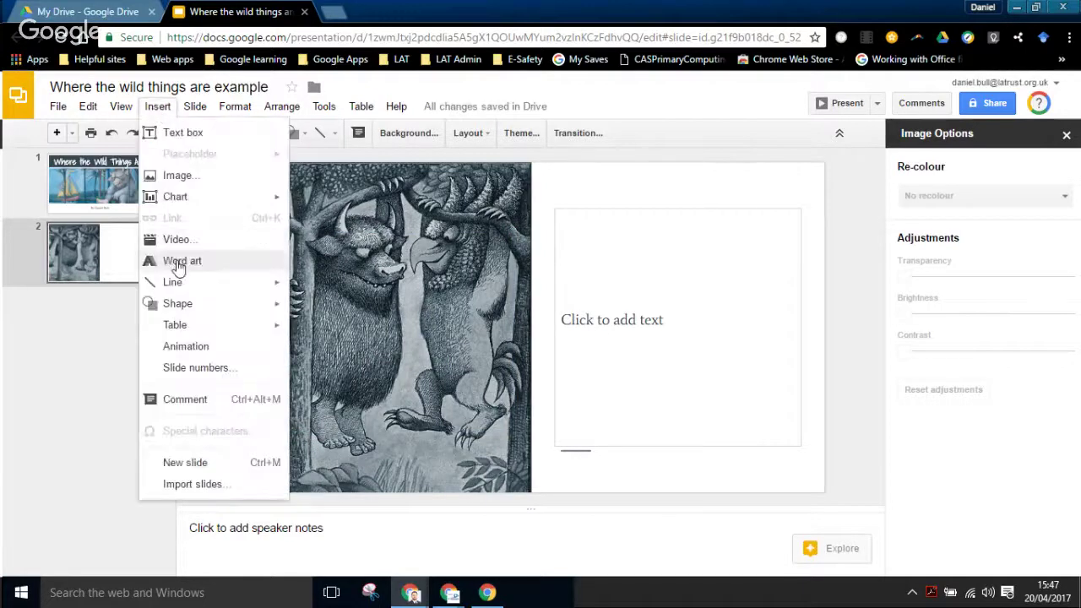
{"action": "left_click", "coordinate": [179, 262]}
{"action": "type", "text": "A"}
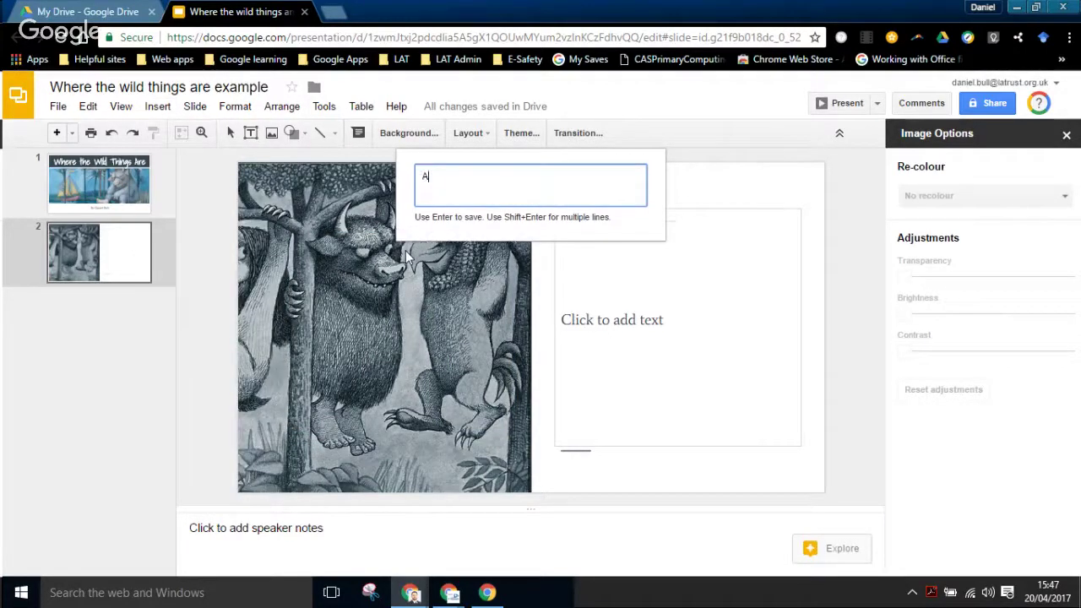
{"action": "type", "text": "genda"}
{"action": "key", "text": "Return"}
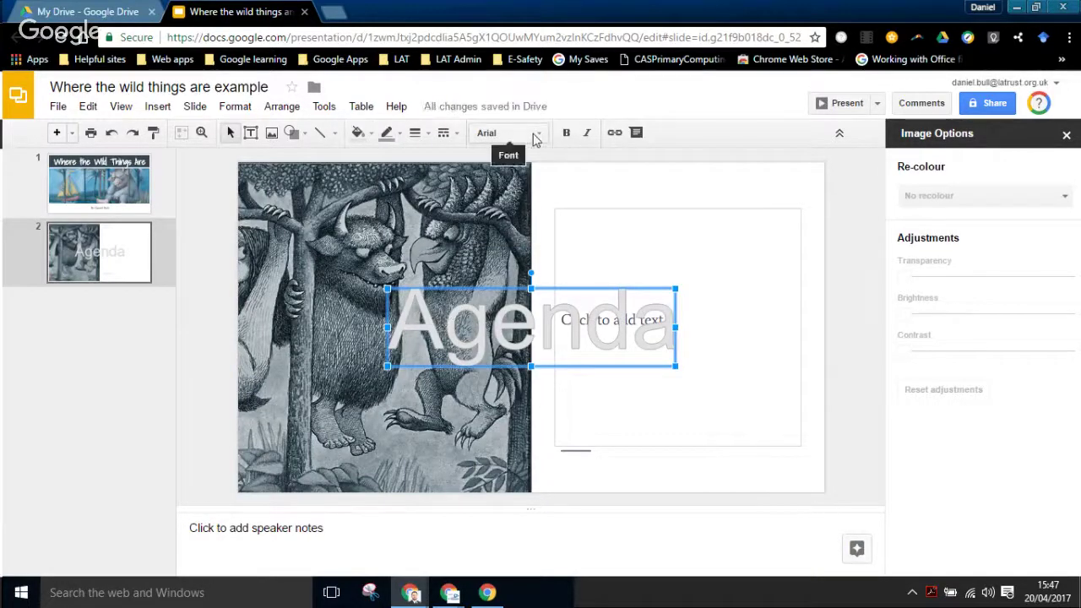
{"action": "left_click", "coordinate": [506, 134]}
{"action": "left_click", "coordinate": [525, 164]}
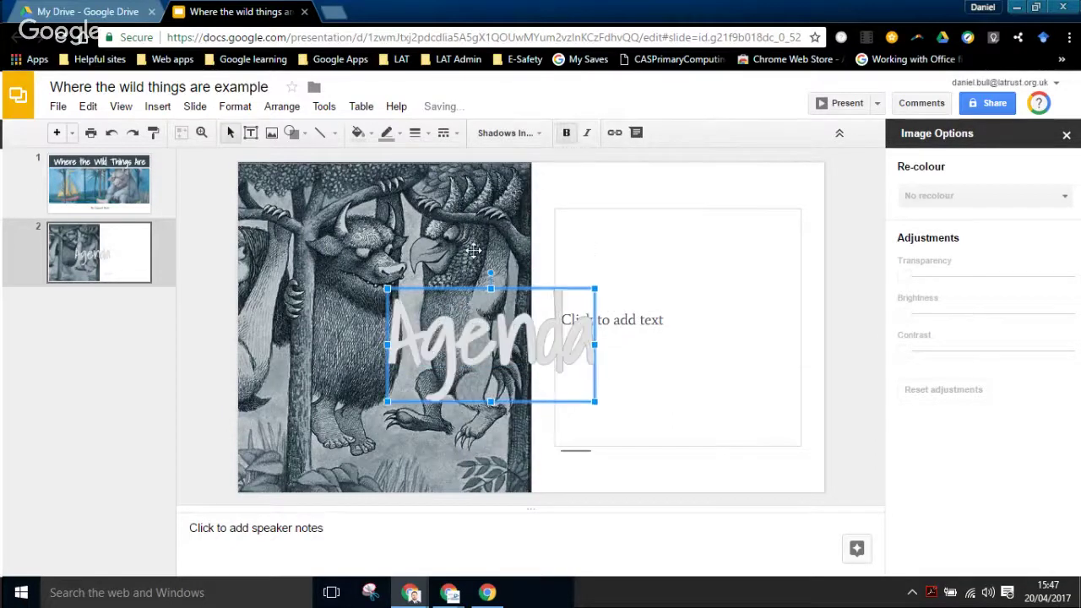
Fill the Agenda word art with white, outline it in black and centre it over the monster image.
{"action": "left_click", "coordinate": [360, 135]}
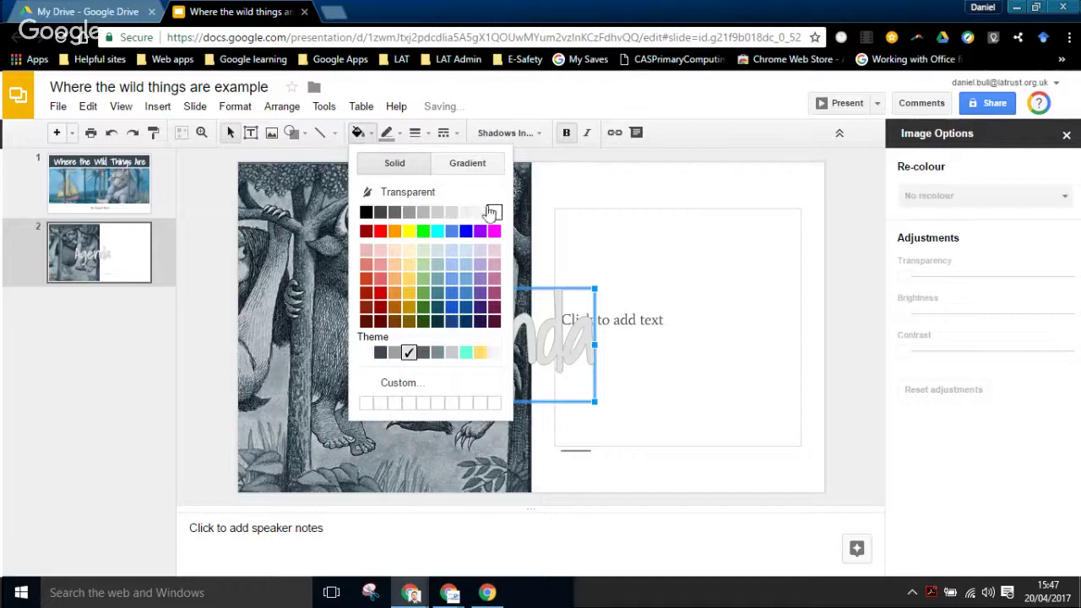
{"action": "left_click", "coordinate": [494, 212]}
{"action": "left_click", "coordinate": [389, 132]}
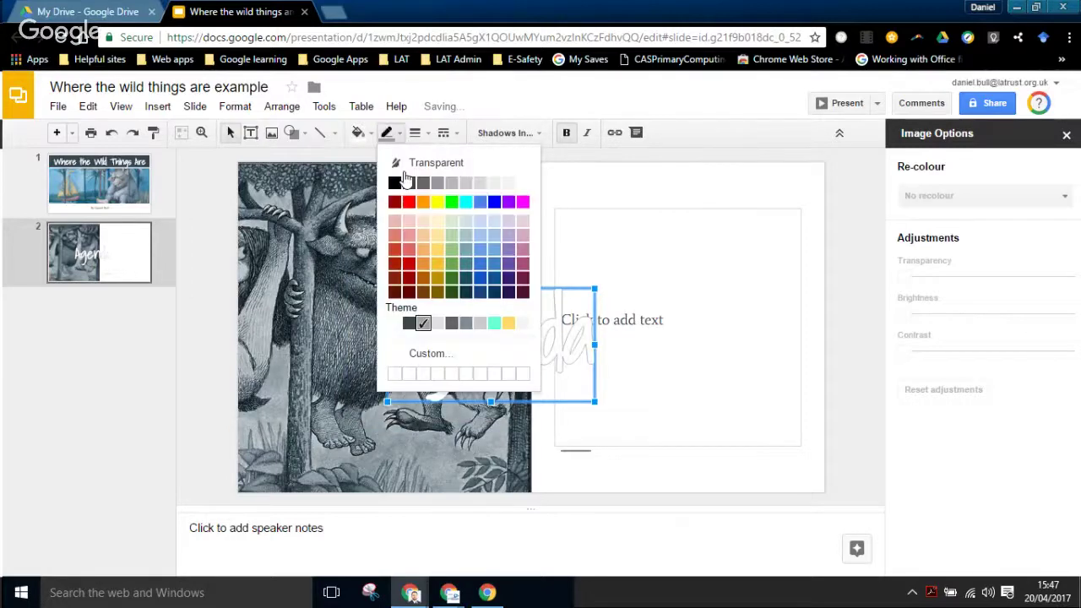
{"action": "left_click", "coordinate": [395, 184]}
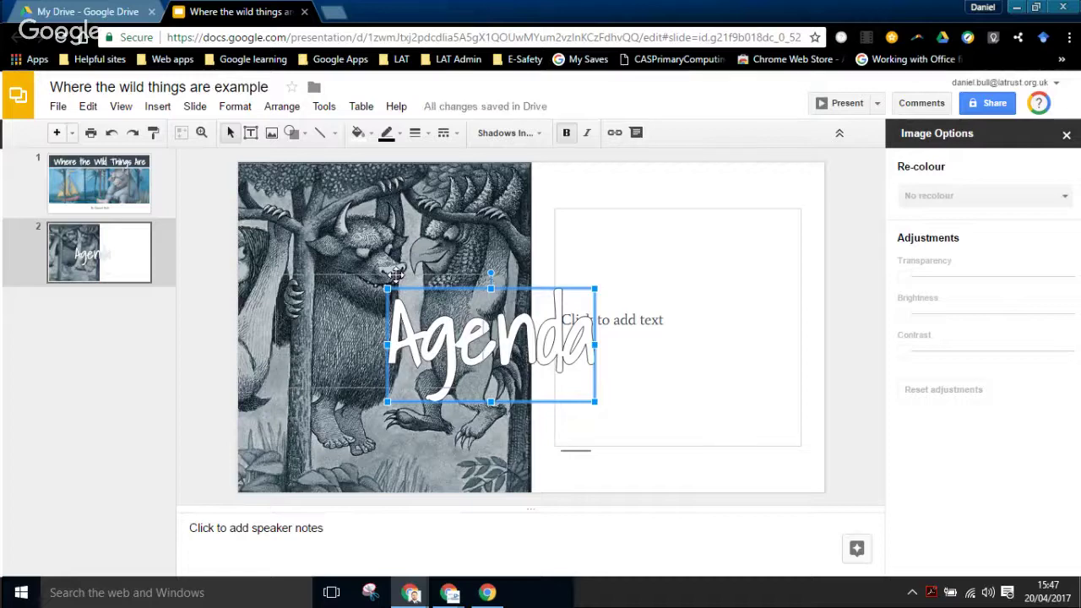
{"action": "left_click_drag", "start_coordinate": [399, 275], "coordinate": [401, 275]}
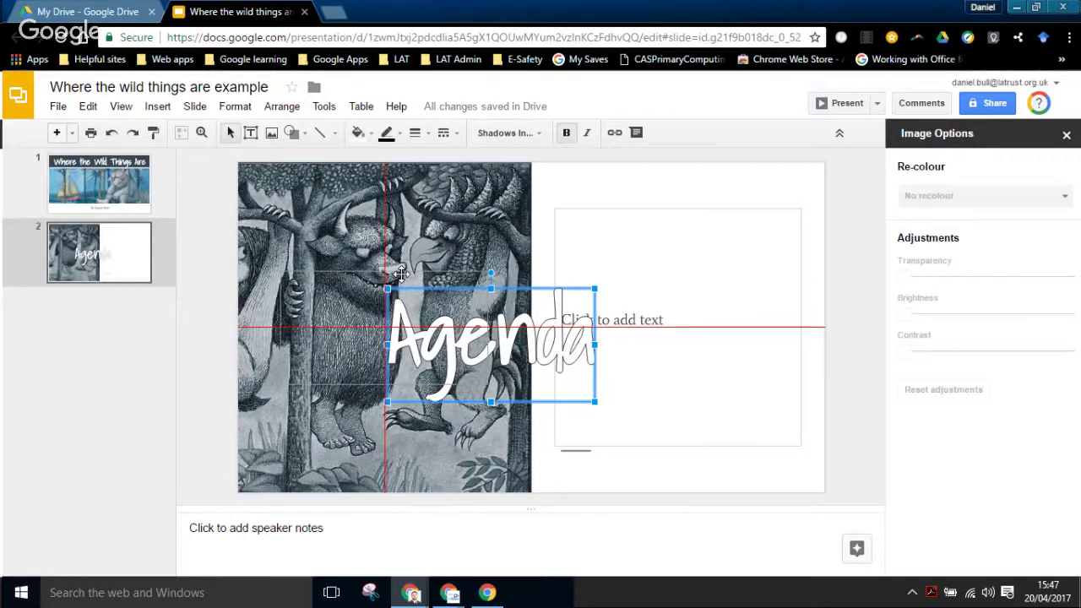
{"action": "left_click_drag", "start_coordinate": [401, 275], "coordinate": [401, 275]}
Check the example presentation's agenda slide, return to the working copy and delete the empty text placeholder on the white half.
{"action": "key", "text": "ctrl+z"}
{"action": "left_click", "coordinate": [214, 364]}
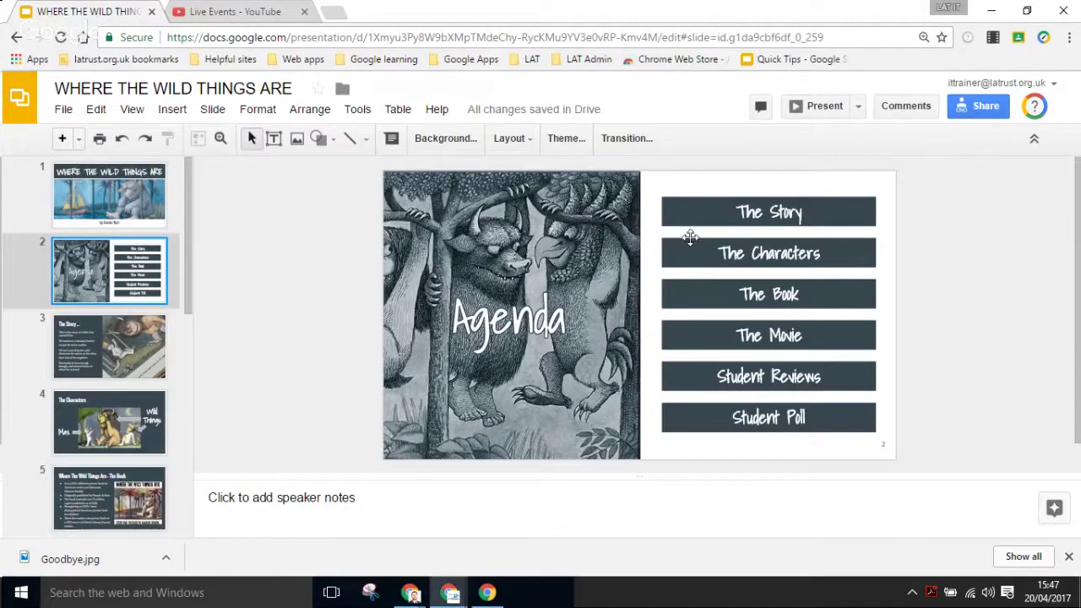
{"action": "key", "text": "alt+Tab"}
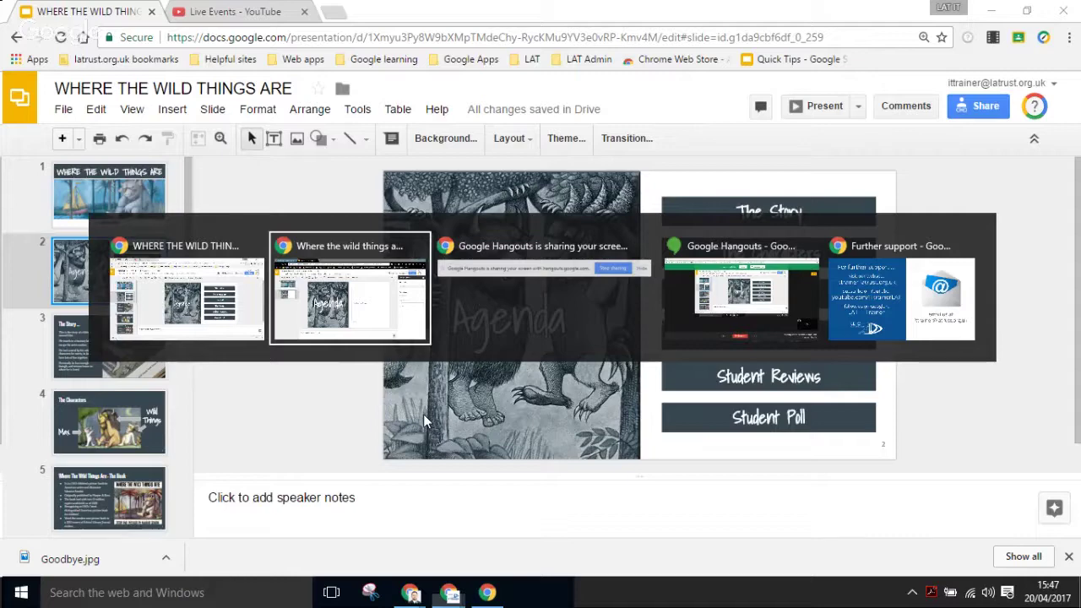
{"action": "key", "text": "Delete"}
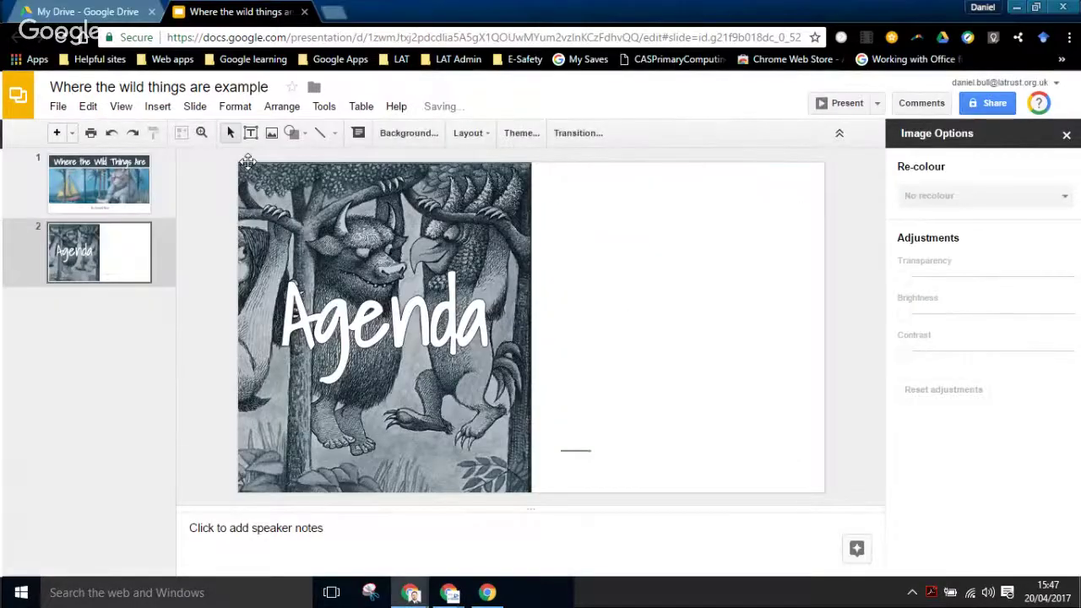
Draw a wide, flat rectangle near the top of the slide's white half and enter The Story in it.
{"action": "left_click", "coordinate": [300, 138]}
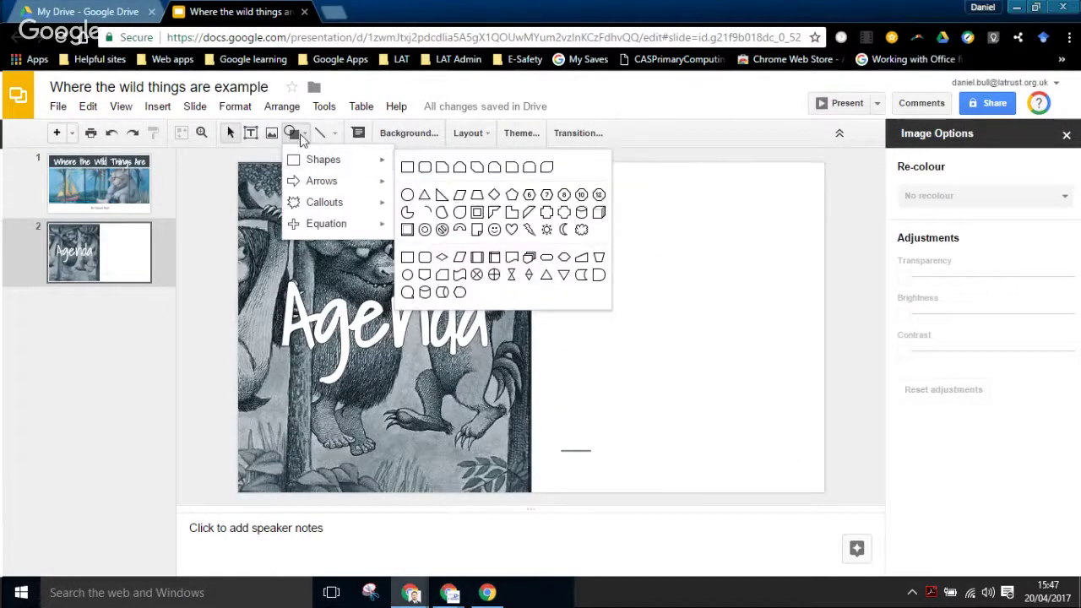
{"action": "left_click", "coordinate": [406, 167]}
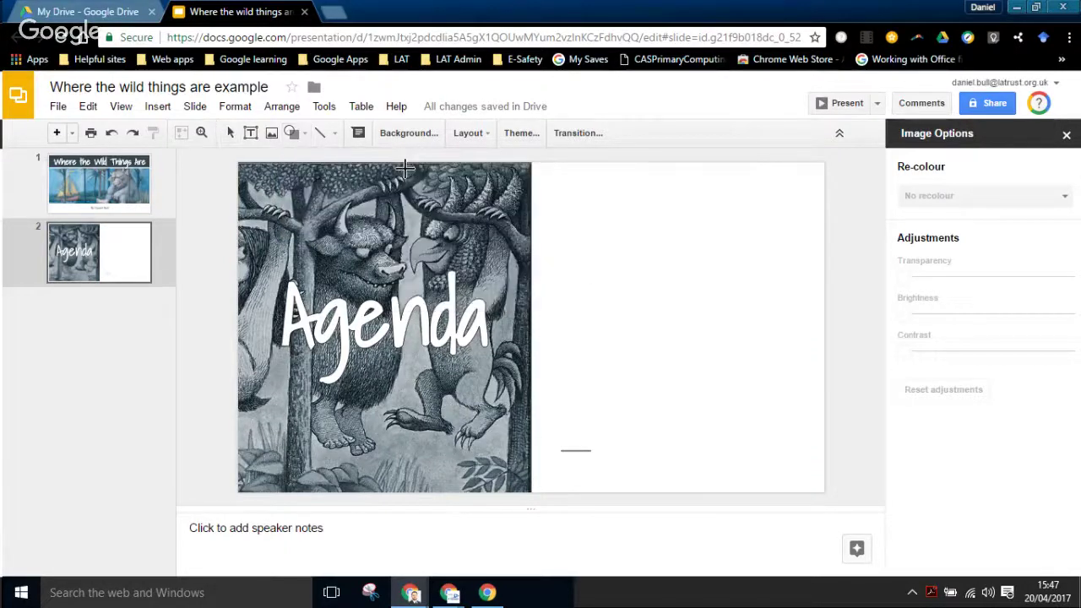
{"action": "left_click_drag", "start_coordinate": [558, 189], "coordinate": [806, 229]}
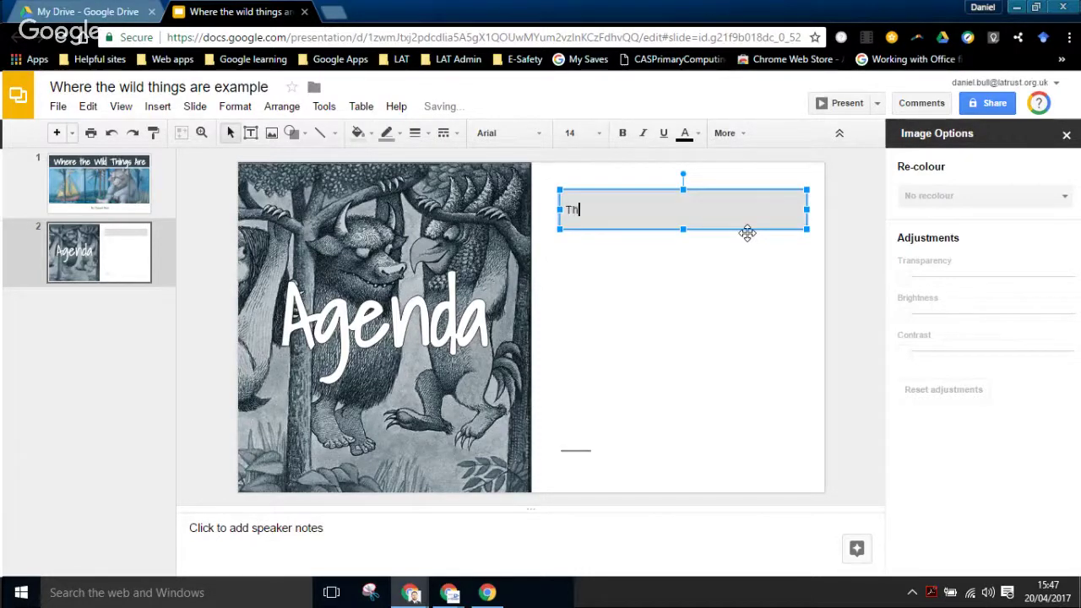
{"action": "type", "text": "he Story"}
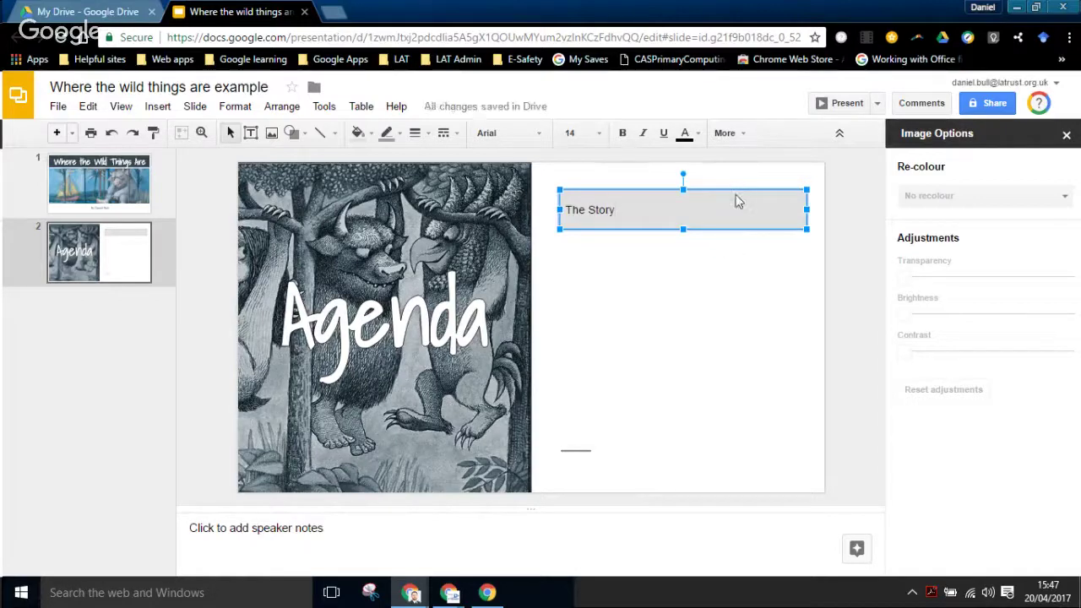
Format The Story text as centred, bold Oswald at size 24 and close the image options.
{"action": "left_click", "coordinate": [538, 137]}
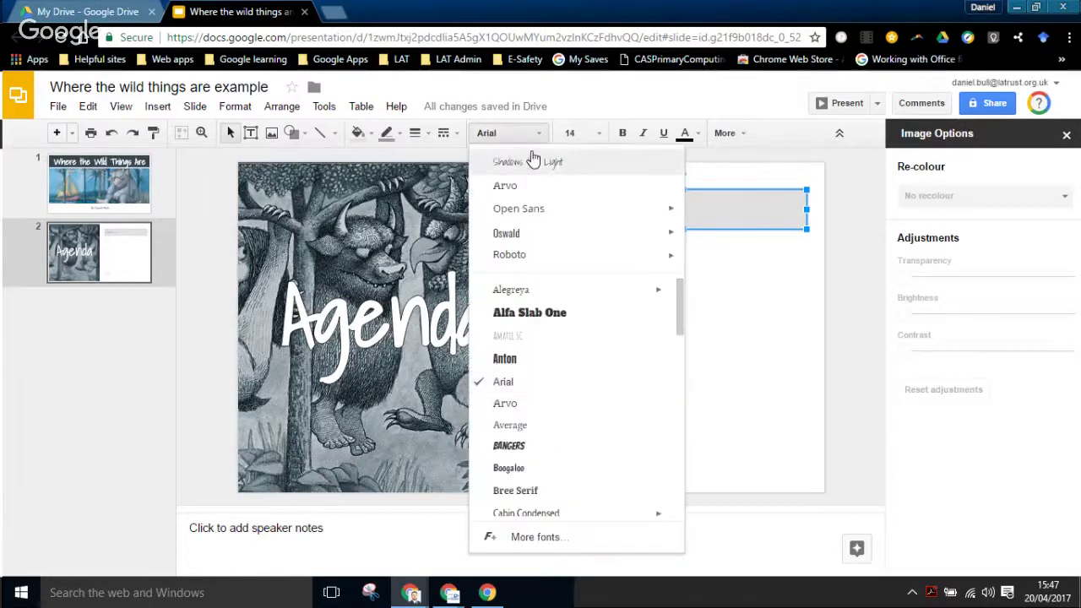
{"action": "left_click", "coordinate": [516, 238]}
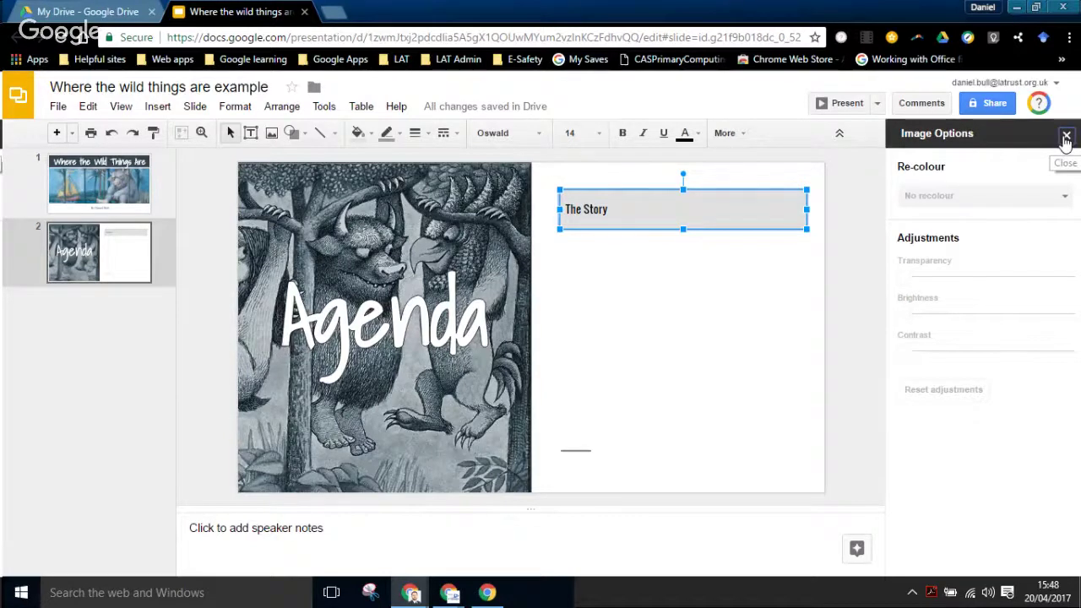
{"action": "left_click", "coordinate": [1066, 137]}
{"action": "key", "text": "ctrl+shift+e"}
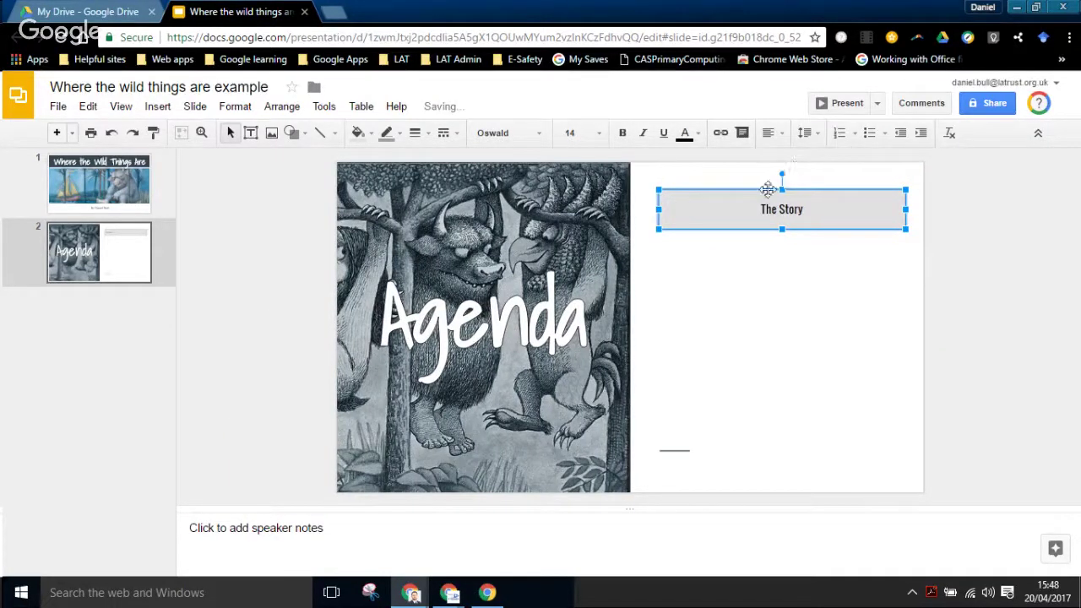
{"action": "left_click", "coordinate": [598, 133]}
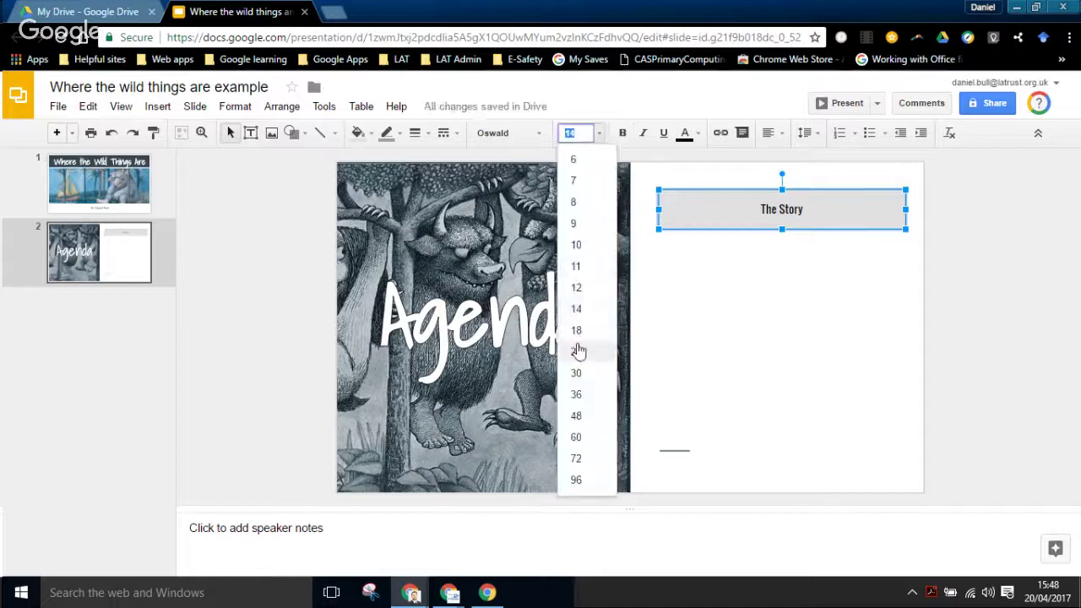
{"action": "left_click", "coordinate": [580, 372]}
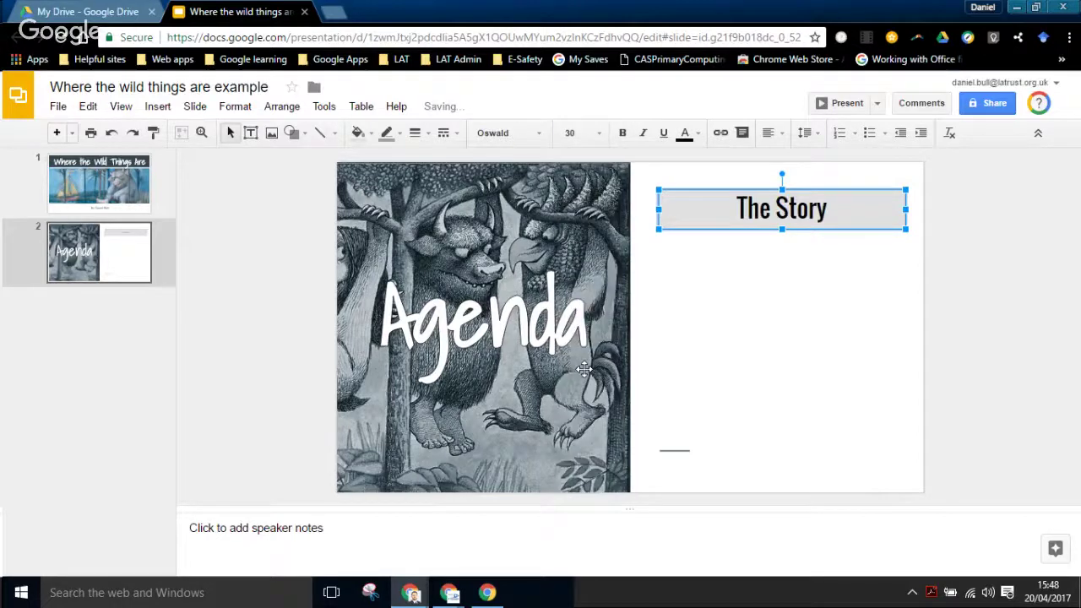
{"action": "left_click", "coordinate": [597, 139]}
{"action": "left_click", "coordinate": [579, 351]}
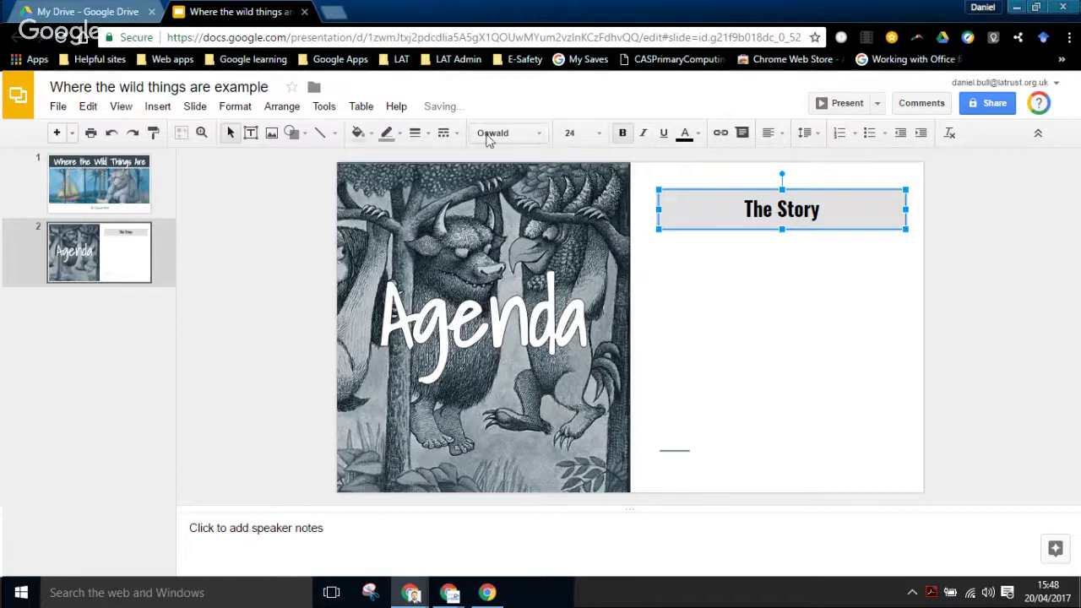
Fill The Story rectangle with the theme's dark slate colour and make its text white.
{"action": "left_click", "coordinate": [370, 137]}
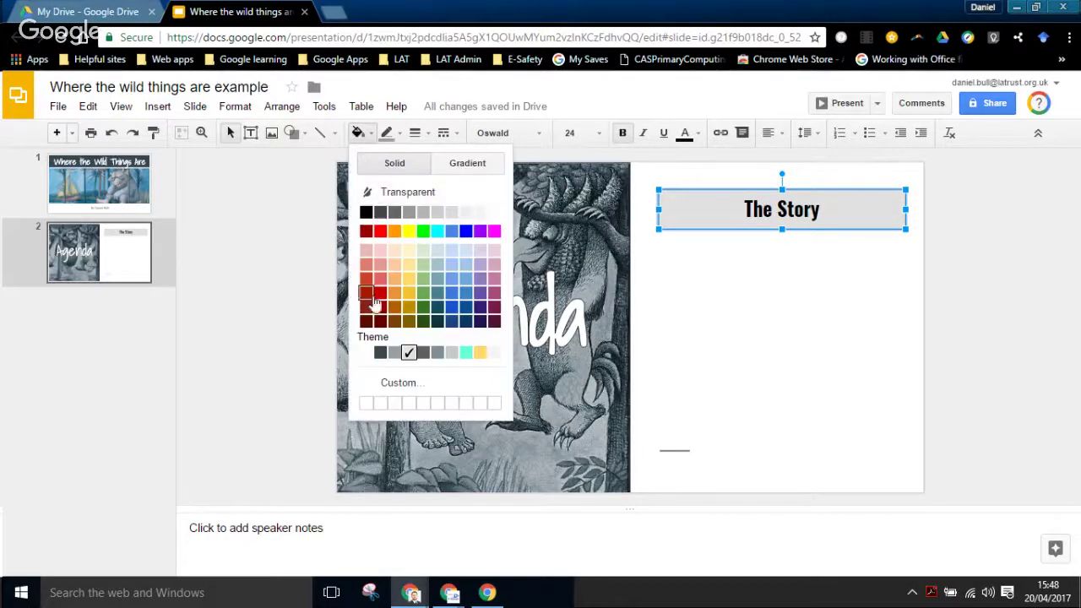
{"action": "left_click", "coordinate": [380, 353]}
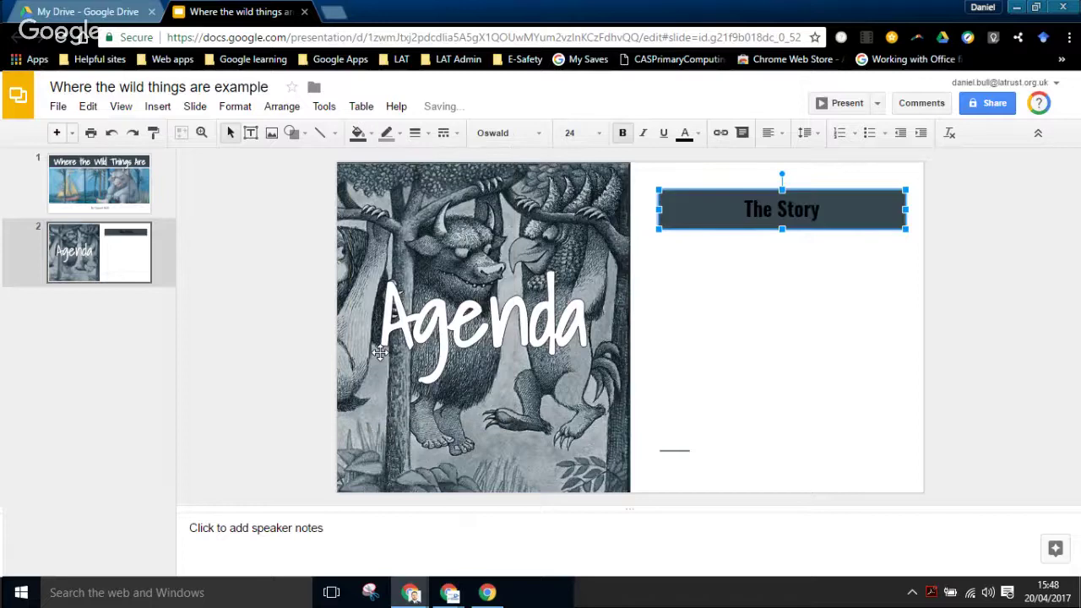
{"action": "left_click", "coordinate": [685, 132]}
{"action": "left_click", "coordinate": [818, 191]}
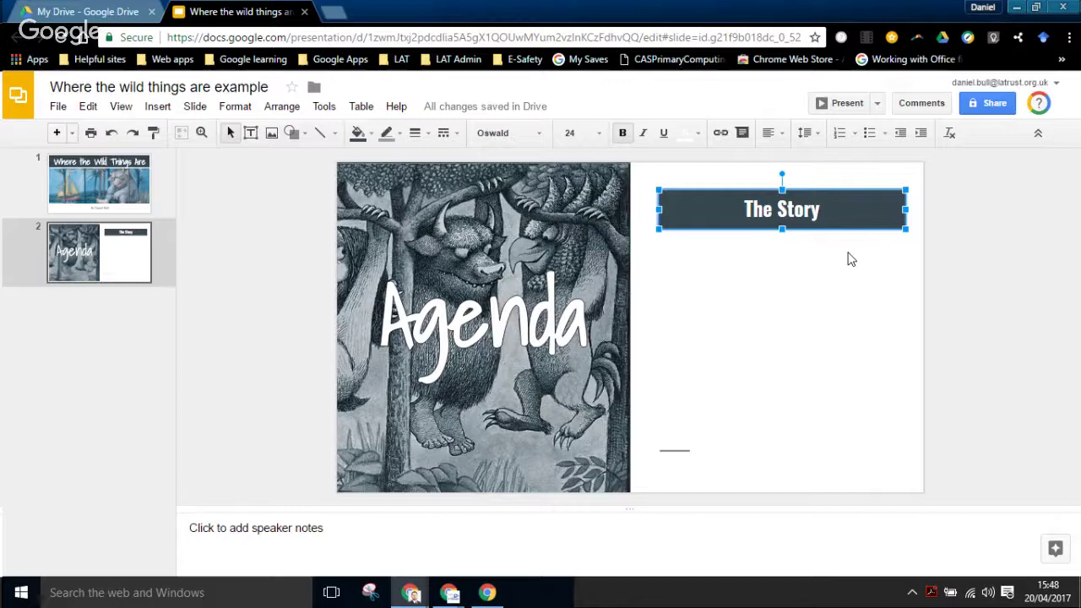
Duplicate The Story bar twice and stack the copies evenly beneath the original.
{"action": "key", "text": "ctrl+d"}
{"action": "key", "text": "ctrl+d"}
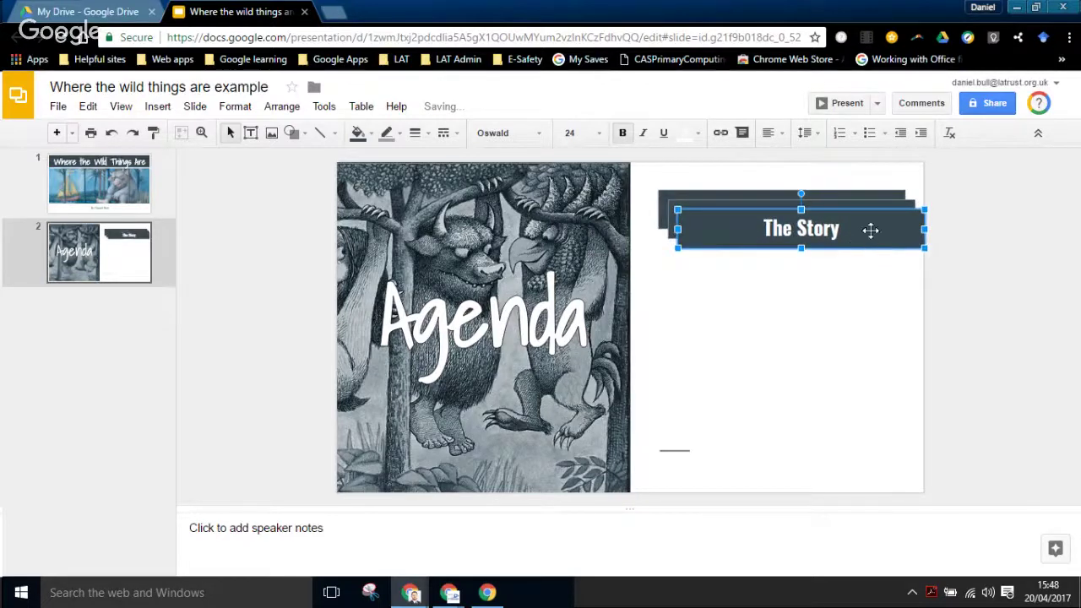
{"action": "left_click_drag", "start_coordinate": [870, 230], "coordinate": [861, 310]}
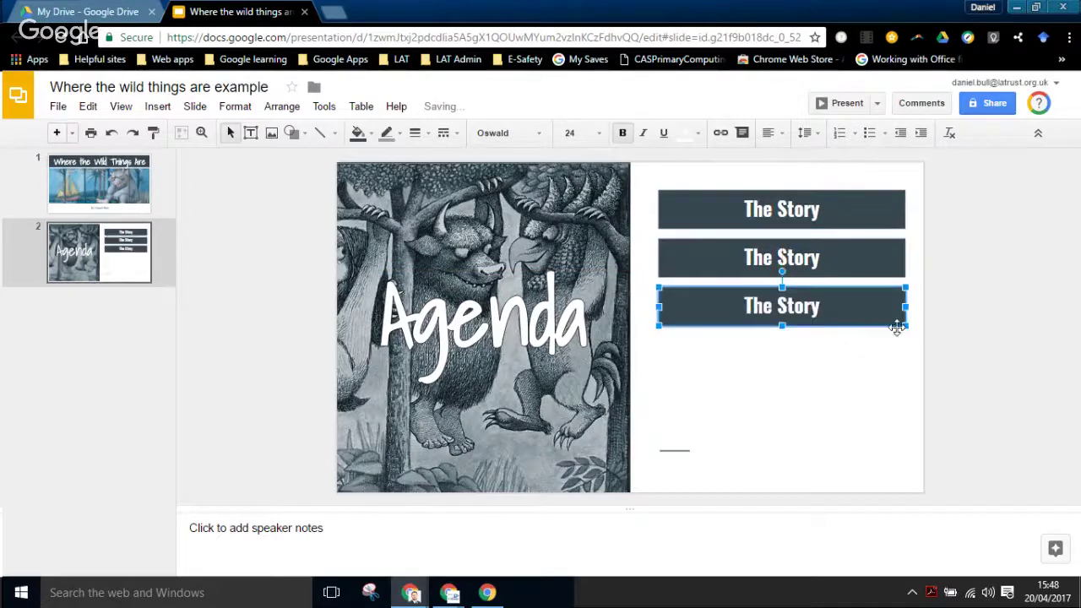
Duplicate the three stacked bars together and place the copies below them on the white half.
{"action": "left_click", "coordinate": [851, 217], "text": "shift"}
{"action": "left_click", "coordinate": [856, 259], "text": "shift"}
{"action": "left_click_drag", "start_coordinate": [968, 338], "coordinate": [889, 342]}
{"action": "key", "text": "ctrl+d"}
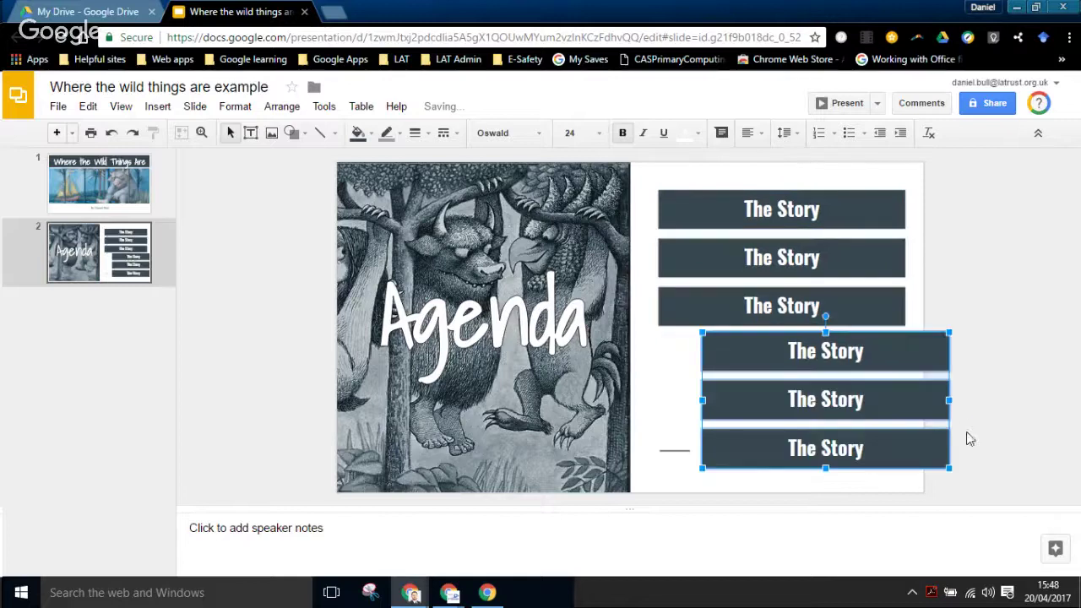
Select all six agenda bars and align them horizontally to the left.
{"action": "left_click", "coordinate": [972, 475]}
{"action": "left_click_drag", "start_coordinate": [972, 474], "coordinate": [770, 202]}
{"action": "right_click", "coordinate": [720, 209]}
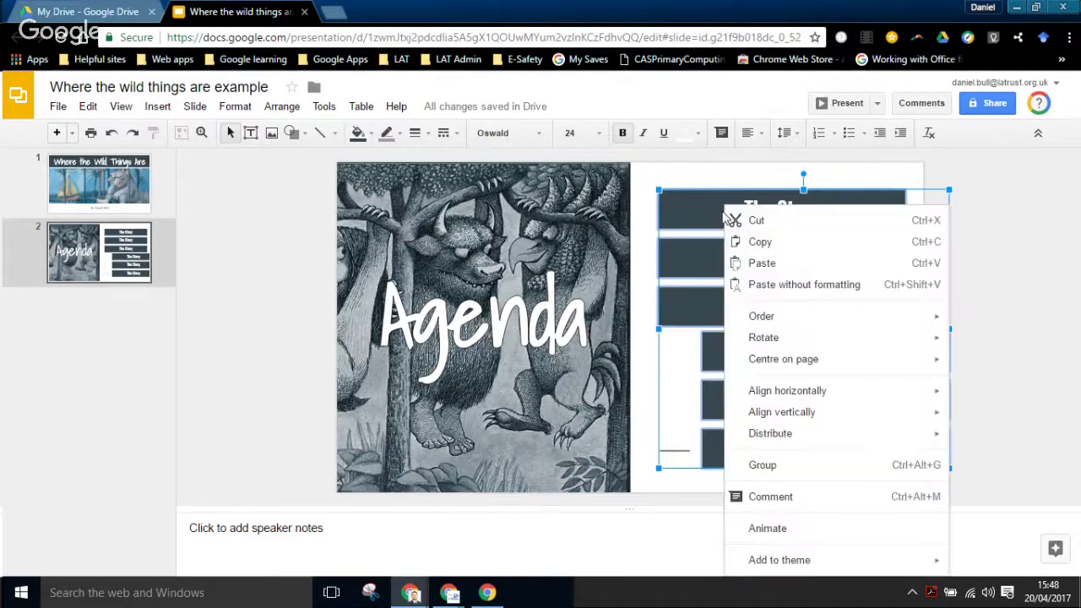
{"action": "mouse_move", "coordinate": [780, 395]}
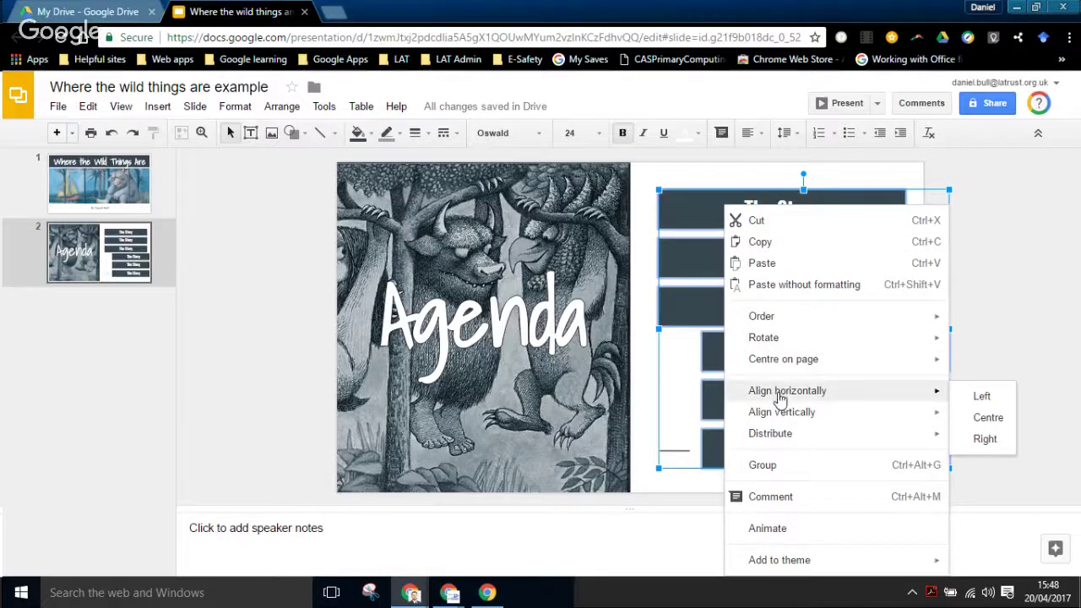
{"action": "left_click", "coordinate": [971, 396]}
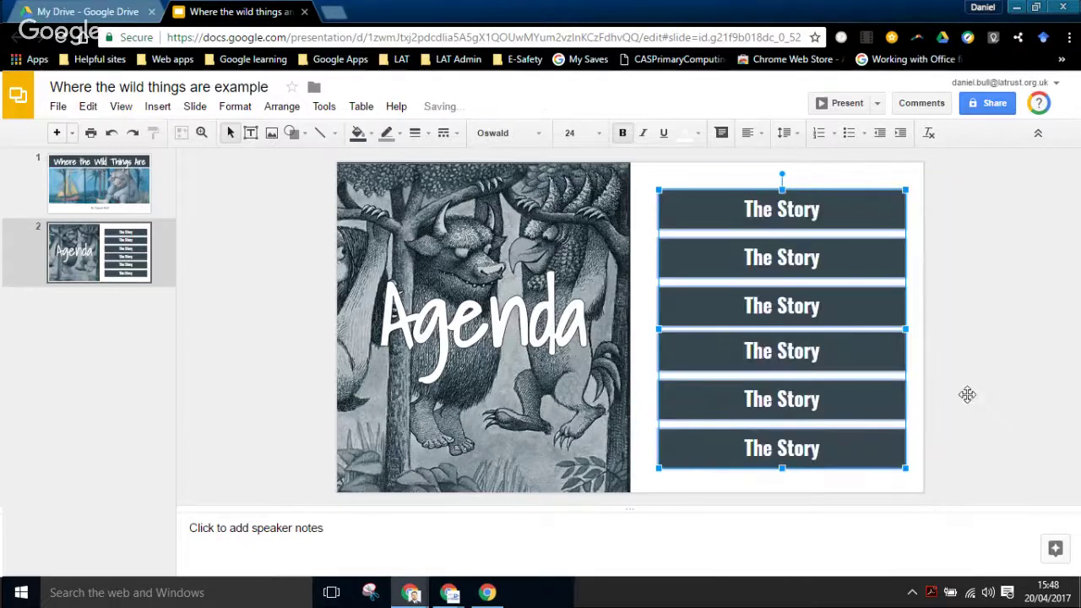
Distribute the six agenda bars evenly in the vertical direction and deselect them.
{"action": "right_click", "coordinate": [854, 313]}
{"action": "mouse_move", "coordinate": [909, 400]}
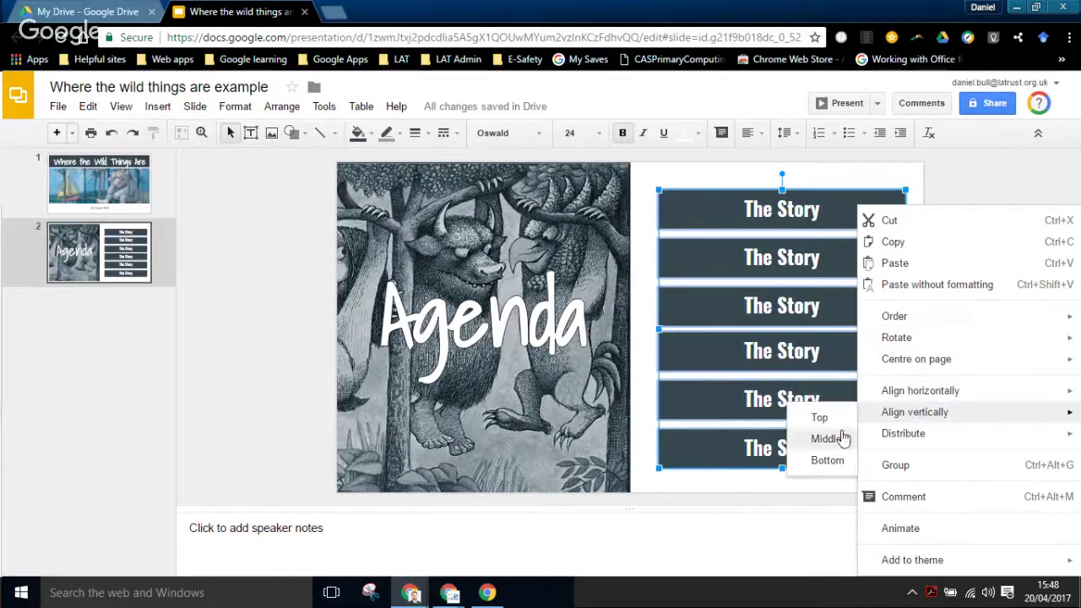
{"action": "mouse_move", "coordinate": [900, 435]}
{"action": "left_click", "coordinate": [826, 460]}
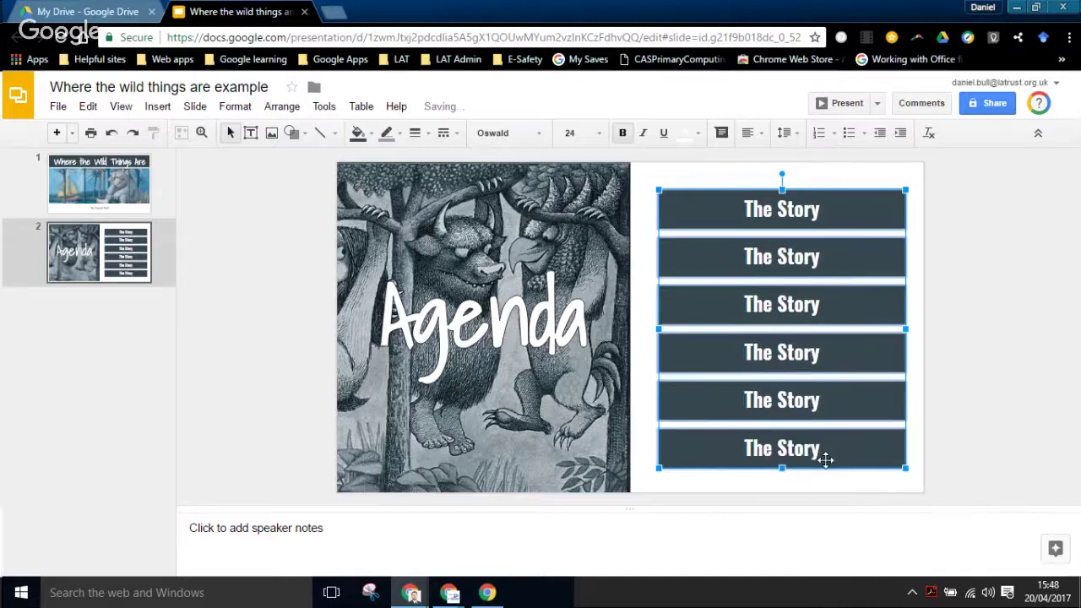
{"action": "left_click", "coordinate": [972, 397]}
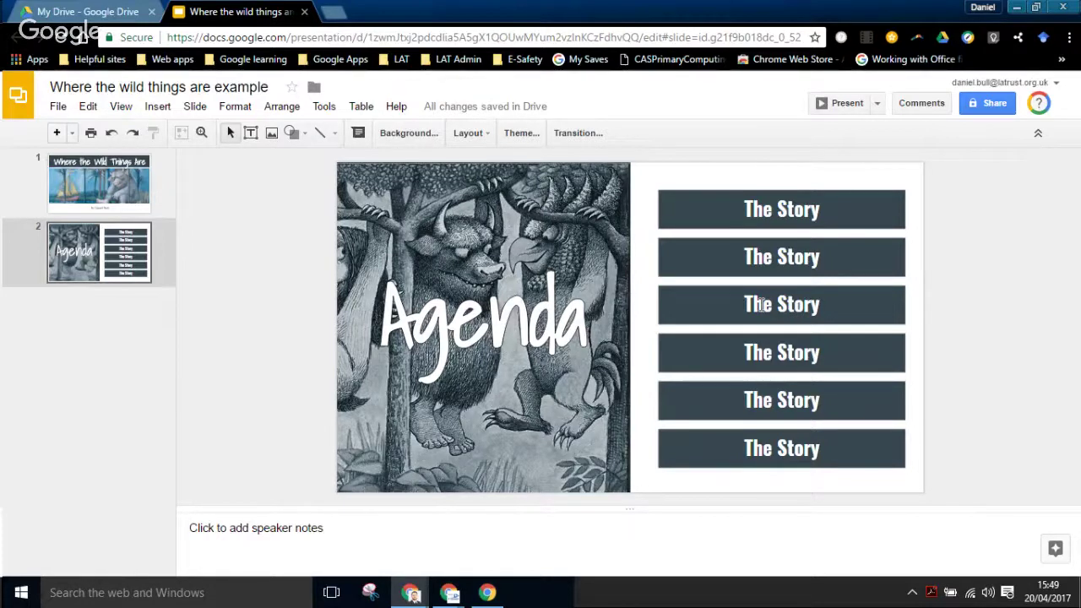
Add a third slide with the Title and body layout and start editing its title placeholder.
{"action": "key", "text": "ctrl+m"}
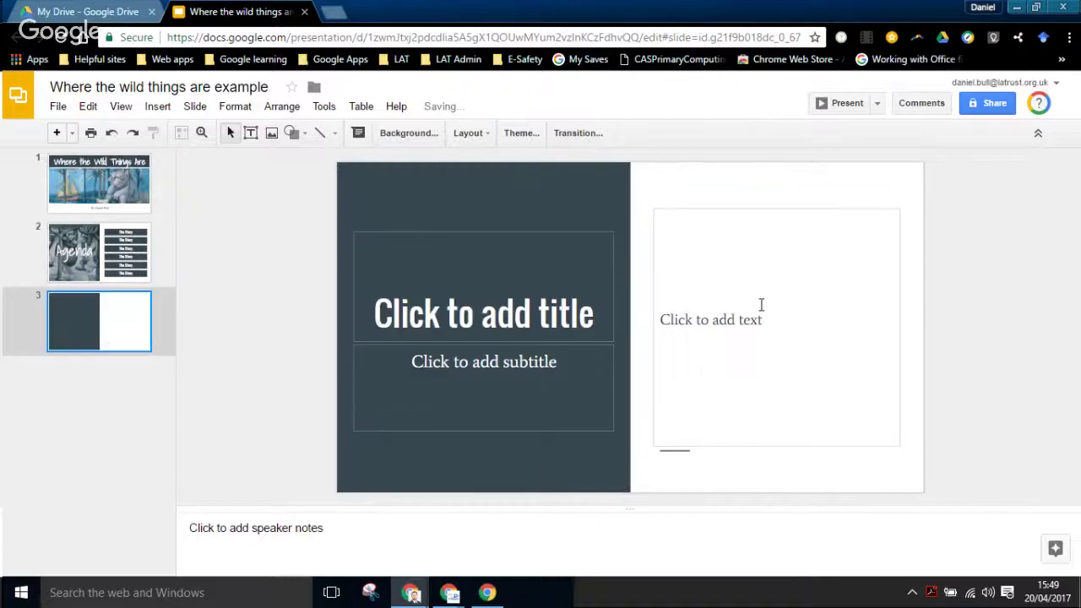
{"action": "left_click", "coordinate": [470, 134]}
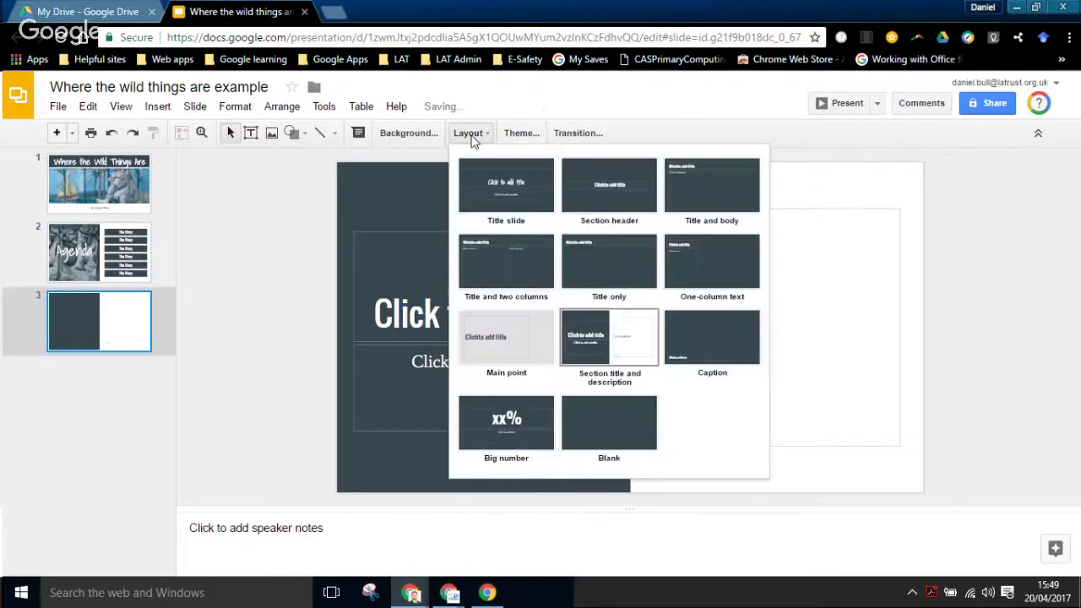
{"action": "left_click", "coordinate": [712, 202]}
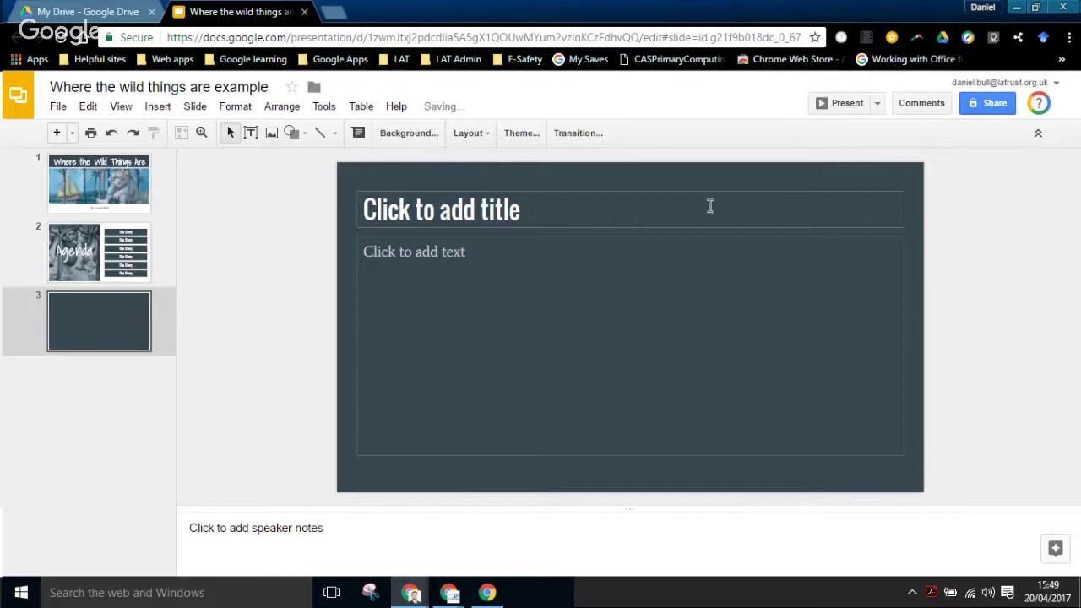
{"action": "left_click", "coordinate": [475, 213]}
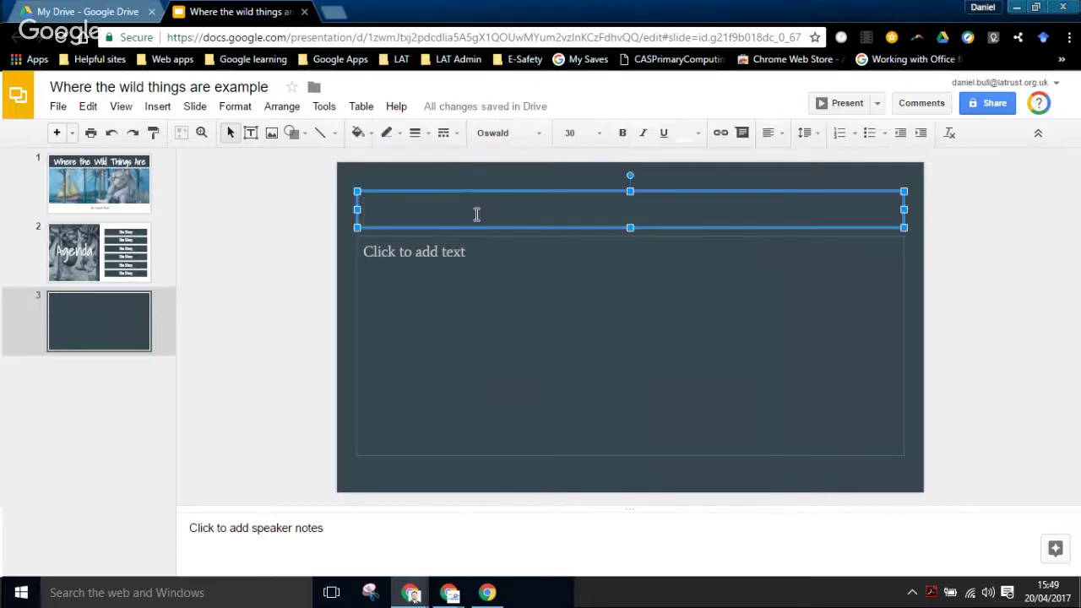
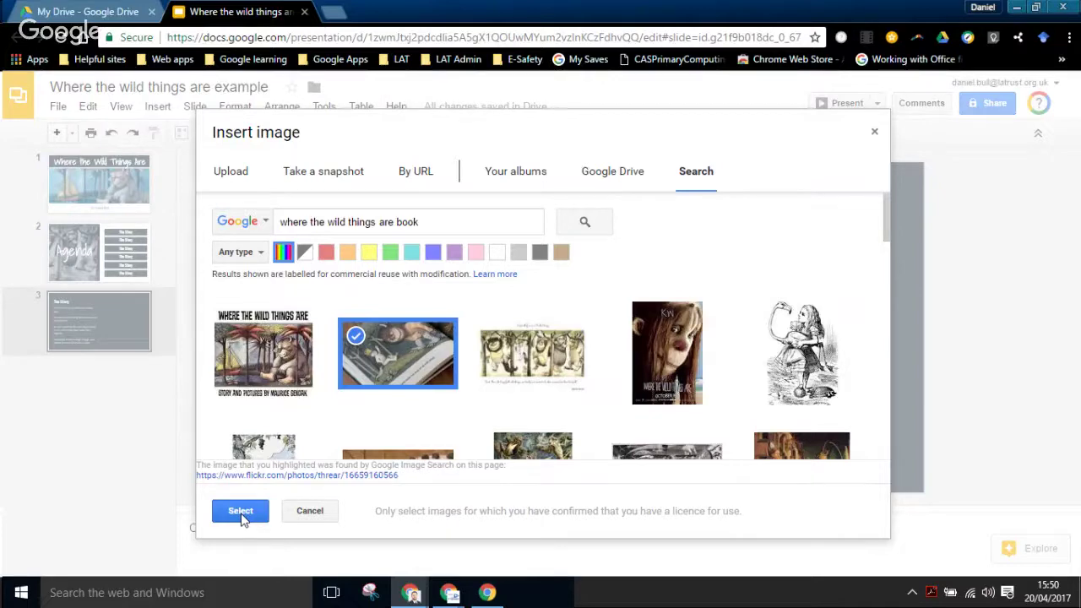
Insert the selected open-book photo from the "where the wild things are book" image search into The Story slide.
{"action": "left_click", "coordinate": [241, 512]}
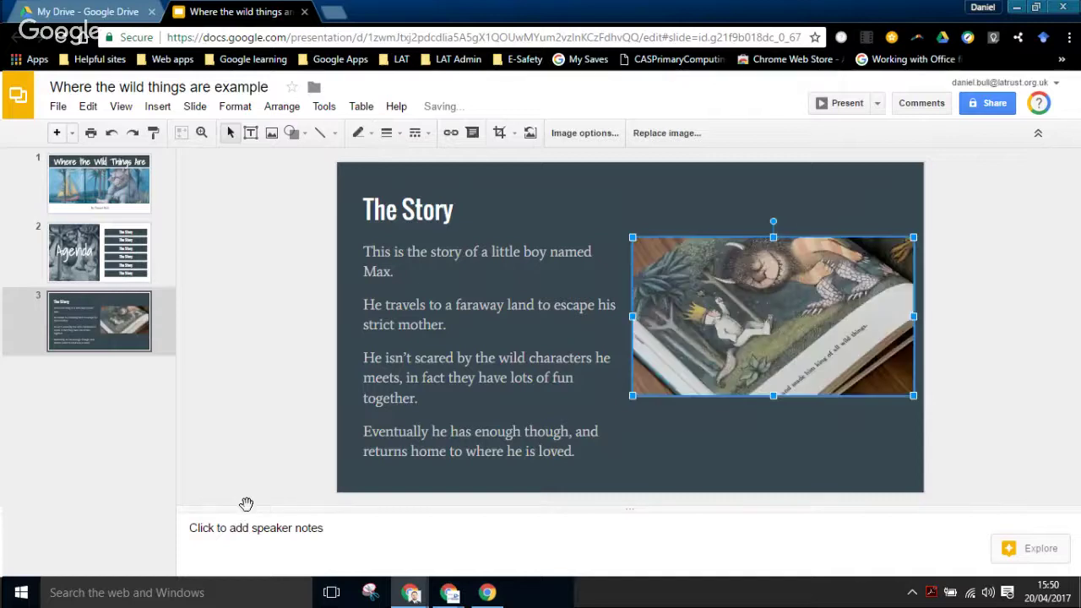
Enlarge the open-book photo to cover the whole The Story slide and crop its two sides around the boy and the monster.
{"action": "left_click_drag", "start_coordinate": [739, 353], "coordinate": [747, 279]}
{"action": "left_click_drag", "start_coordinate": [642, 321], "coordinate": [480, 491]}
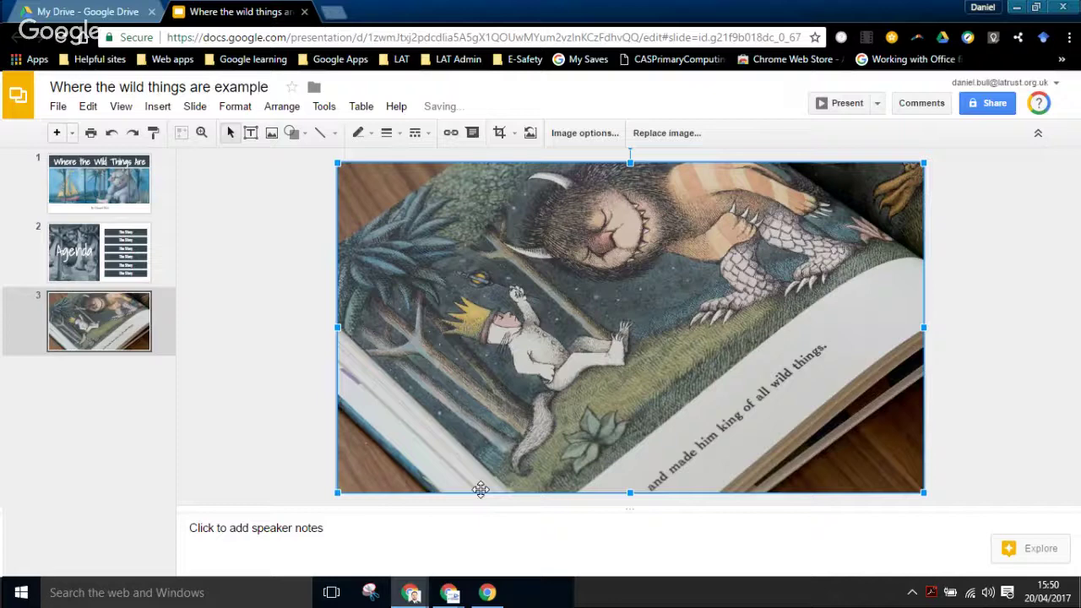
{"action": "double_click", "coordinate": [369, 338]}
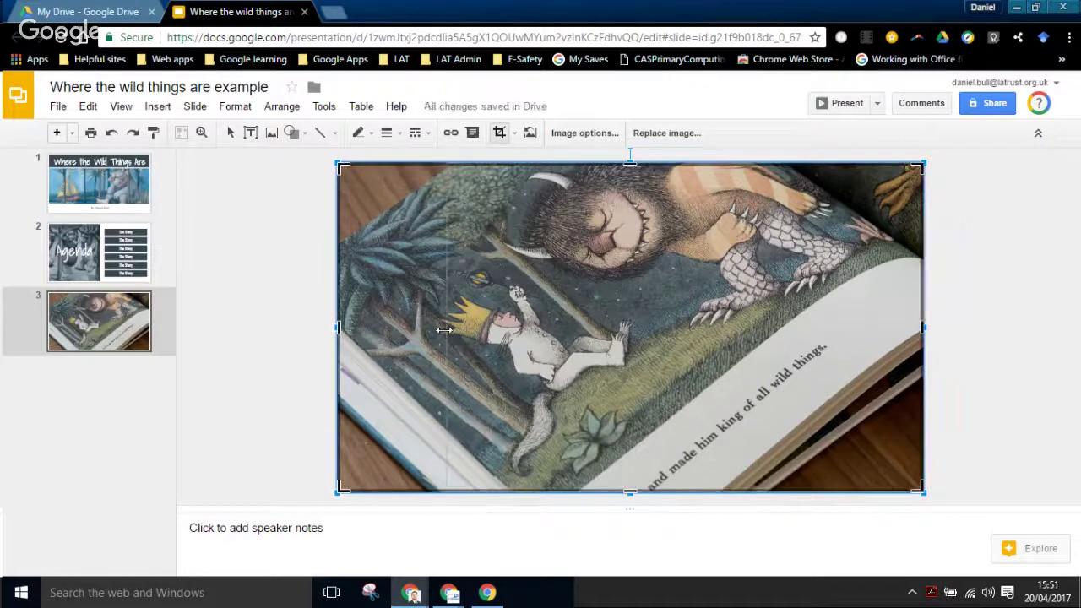
{"action": "left_click_drag", "start_coordinate": [443, 330], "coordinate": [453, 330]}
{"action": "left_click_drag", "start_coordinate": [920, 329], "coordinate": [763, 338]}
{"action": "key", "text": "Return"}
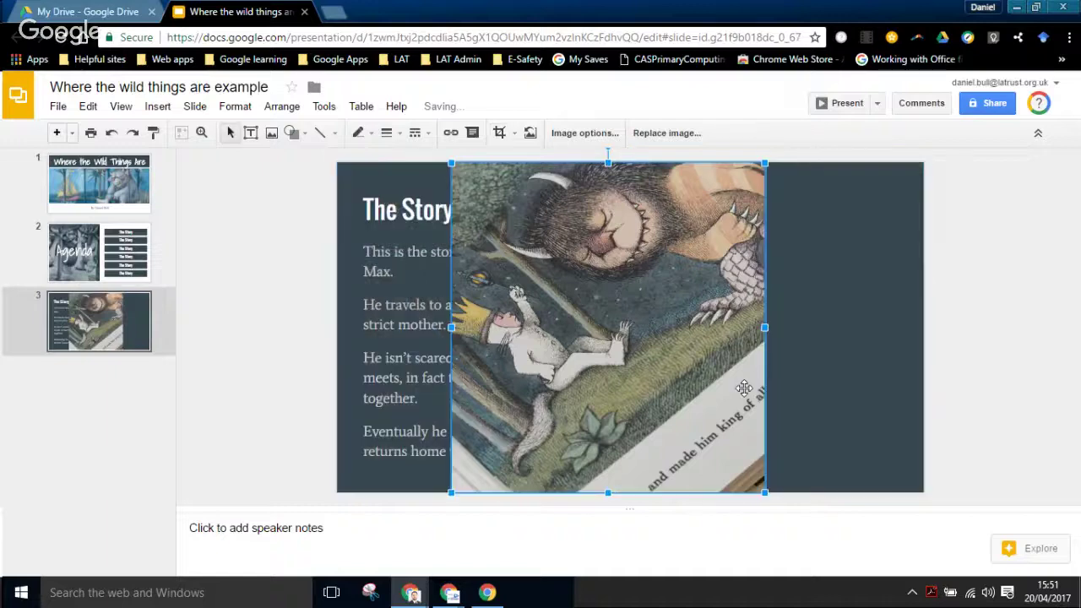
Move the cropped photo flush with the slide's right edge and crop its left side until it clears the story text.
{"action": "left_click_drag", "start_coordinate": [743, 388], "coordinate": [851, 394]}
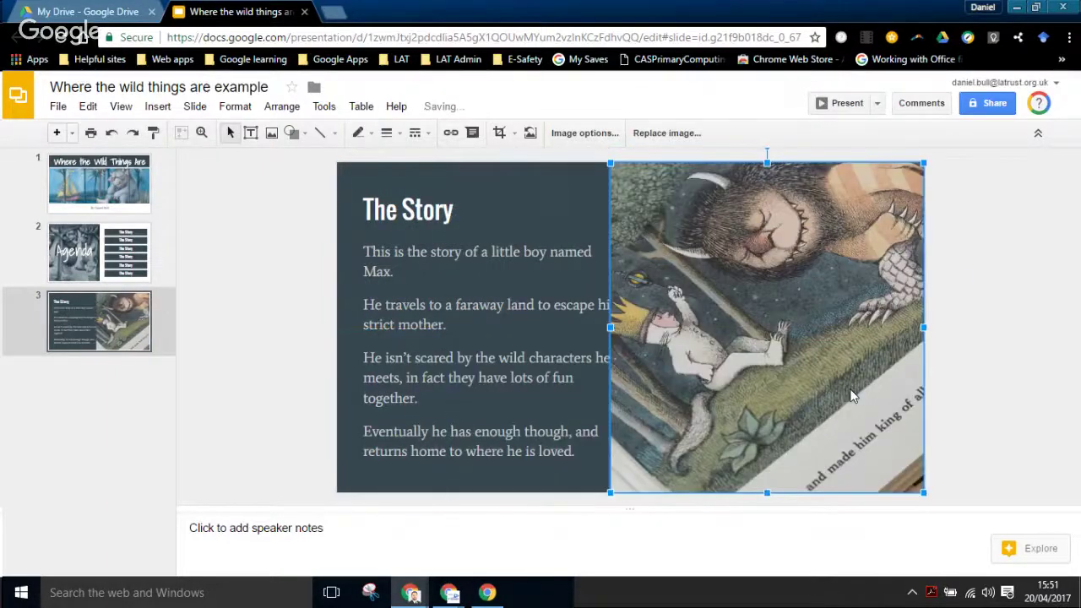
{"action": "double_click", "coordinate": [850, 388]}
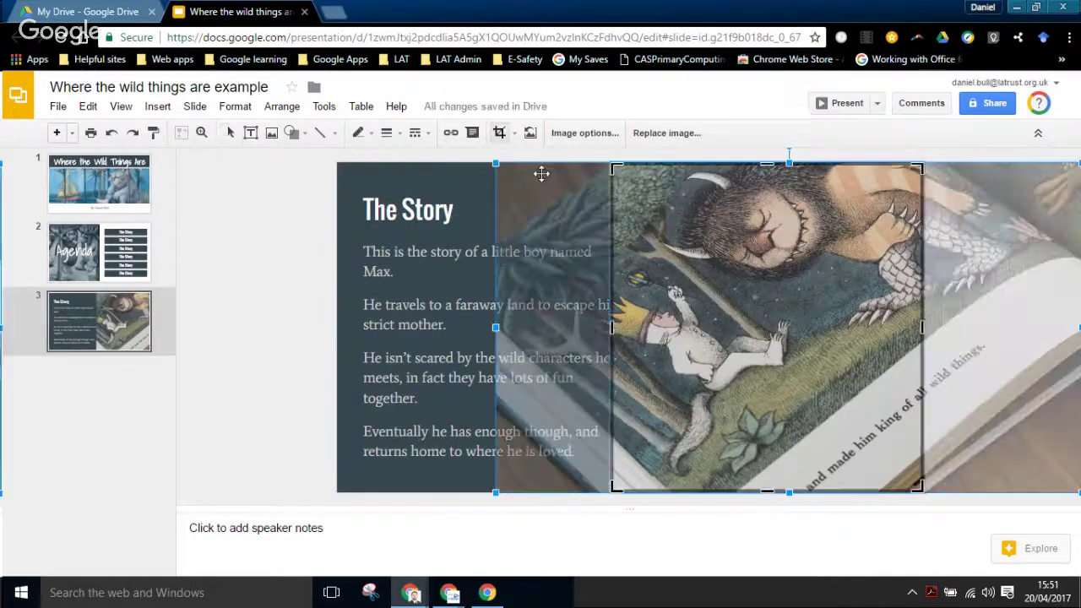
{"action": "left_click_drag", "start_coordinate": [611, 327], "coordinate": [641, 328]}
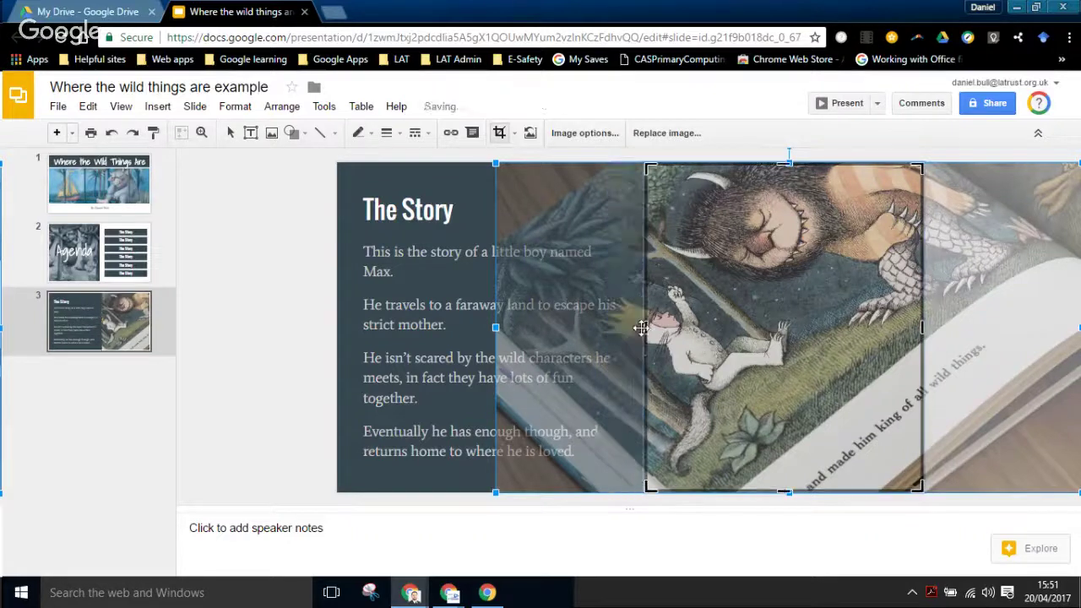
{"action": "left_click", "coordinate": [300, 364]}
{"action": "left_click", "coordinate": [292, 397]}
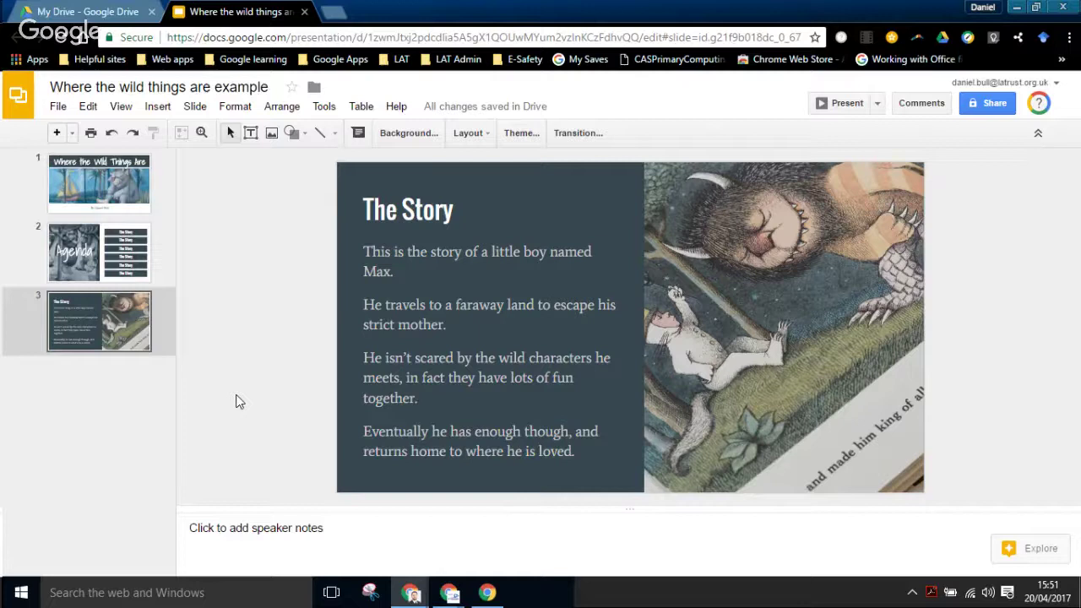
Add a fourth slide with the Title only layout and title it "The Characters".
{"action": "key", "text": "ctrl+m"}
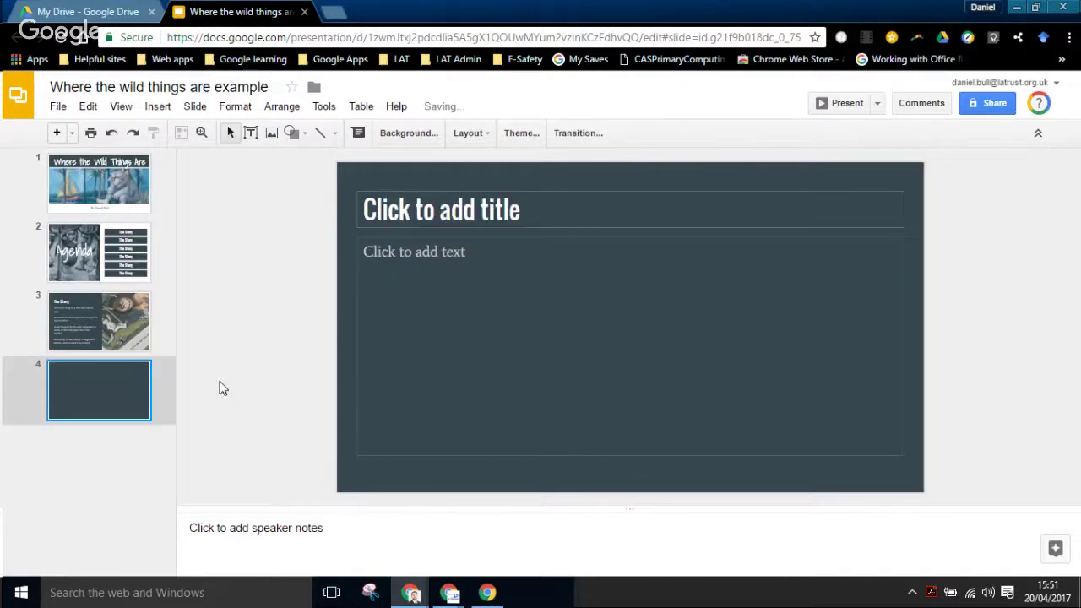
{"action": "left_click", "coordinate": [466, 134]}
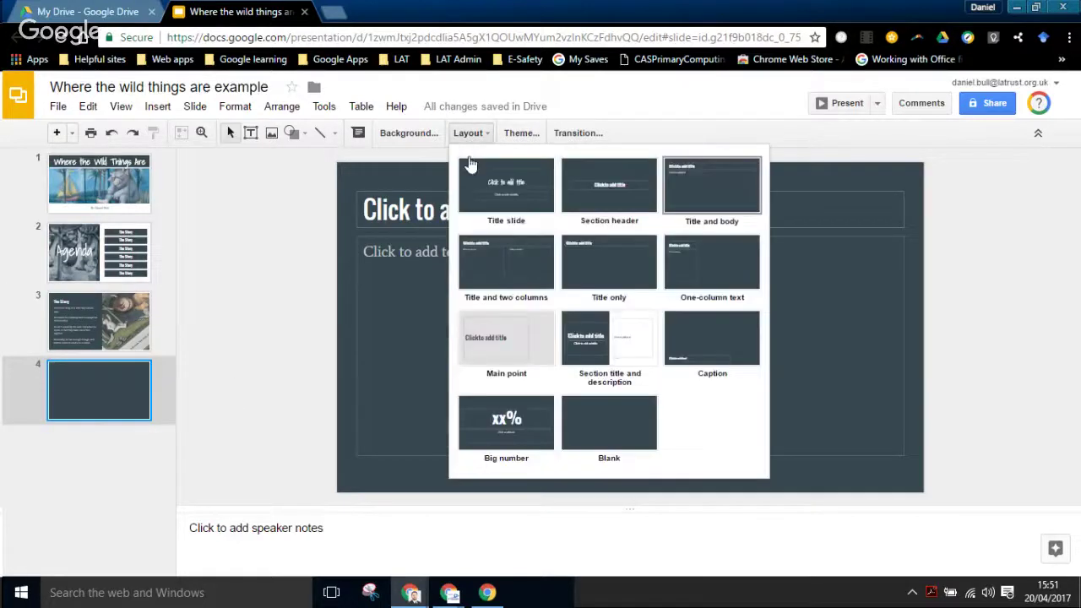
{"action": "left_click", "coordinate": [561, 266]}
{"action": "left_click", "coordinate": [443, 194]}
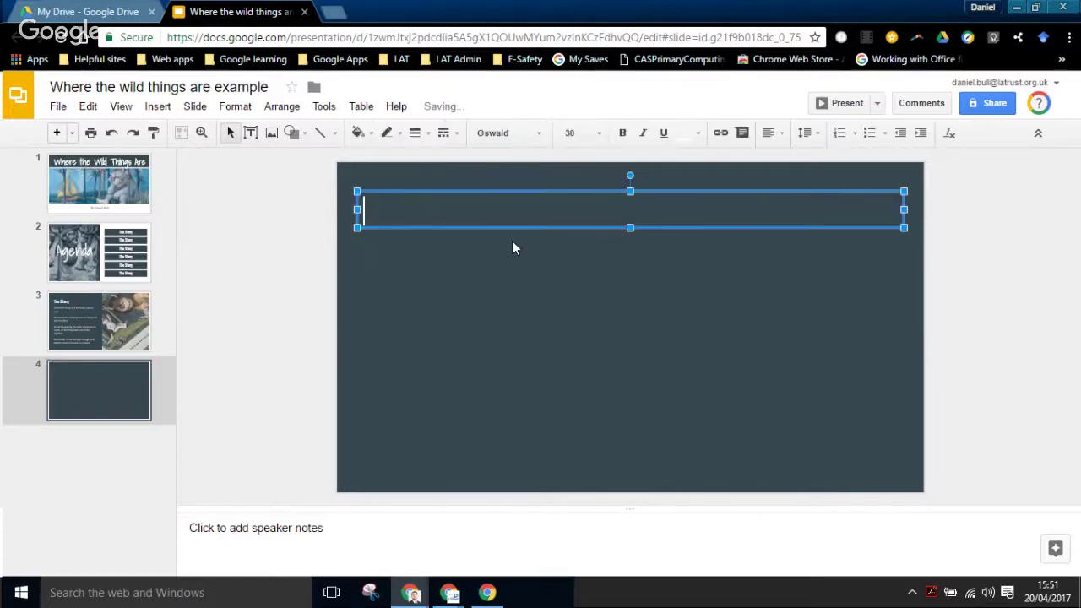
{"action": "type", "text": "The Characters"}
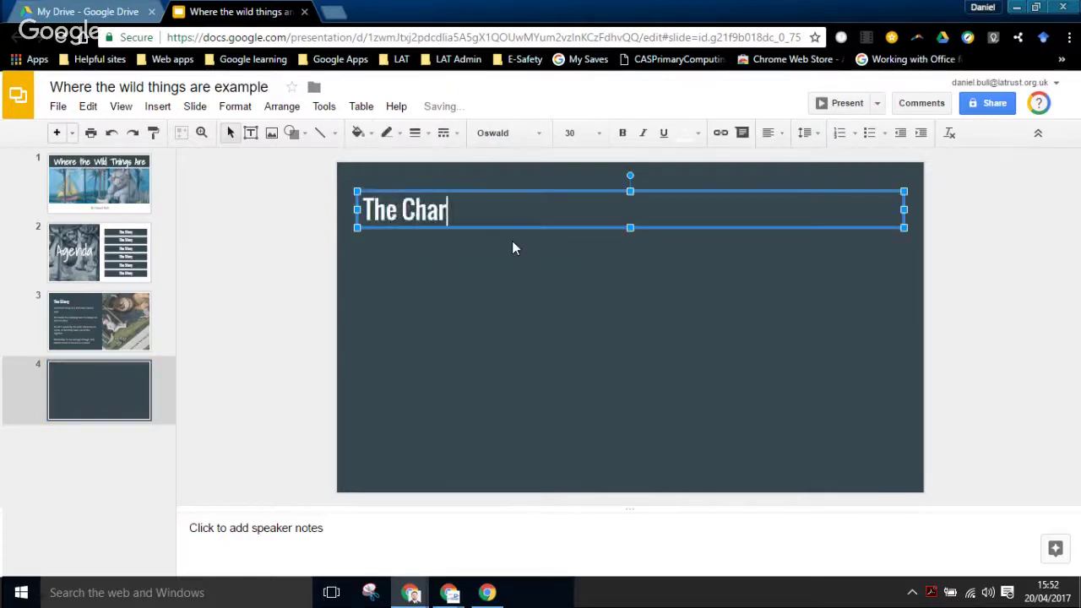
{"action": "left_click", "coordinate": [301, 326]}
Start inserting an image from Google Drive and browse the LAT IT Training team drive to its Training Resources folder.
{"action": "left_click", "coordinate": [157, 106]}
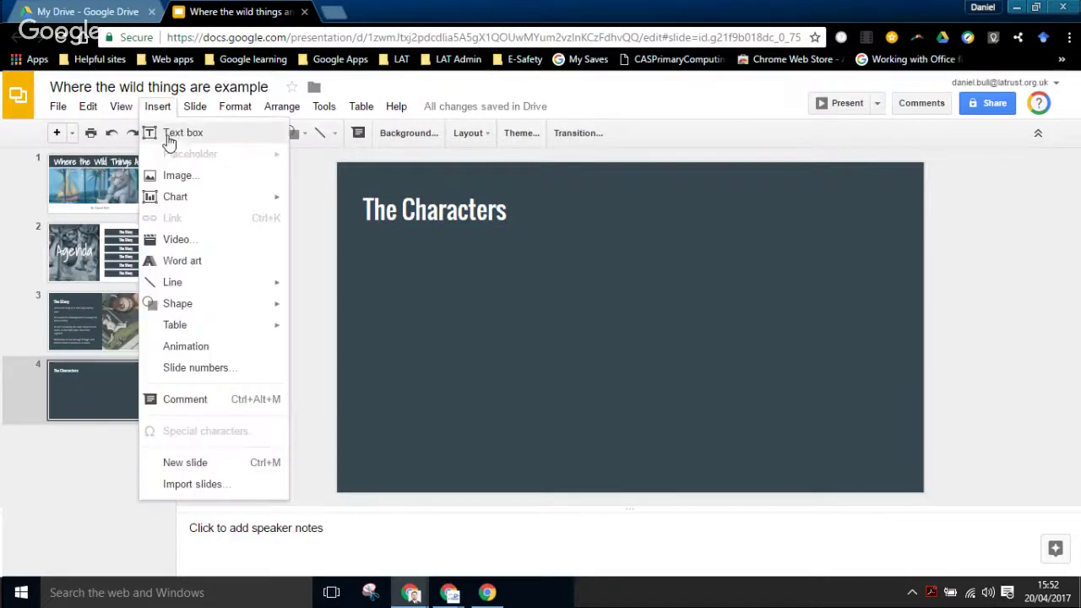
{"action": "left_click", "coordinate": [174, 177]}
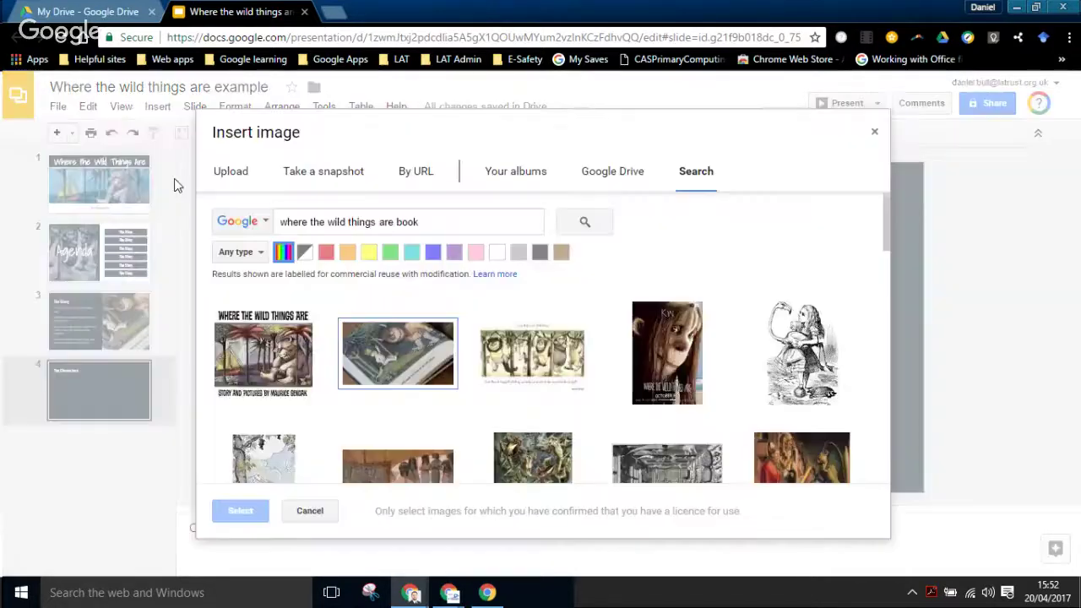
{"action": "left_click", "coordinate": [591, 178]}
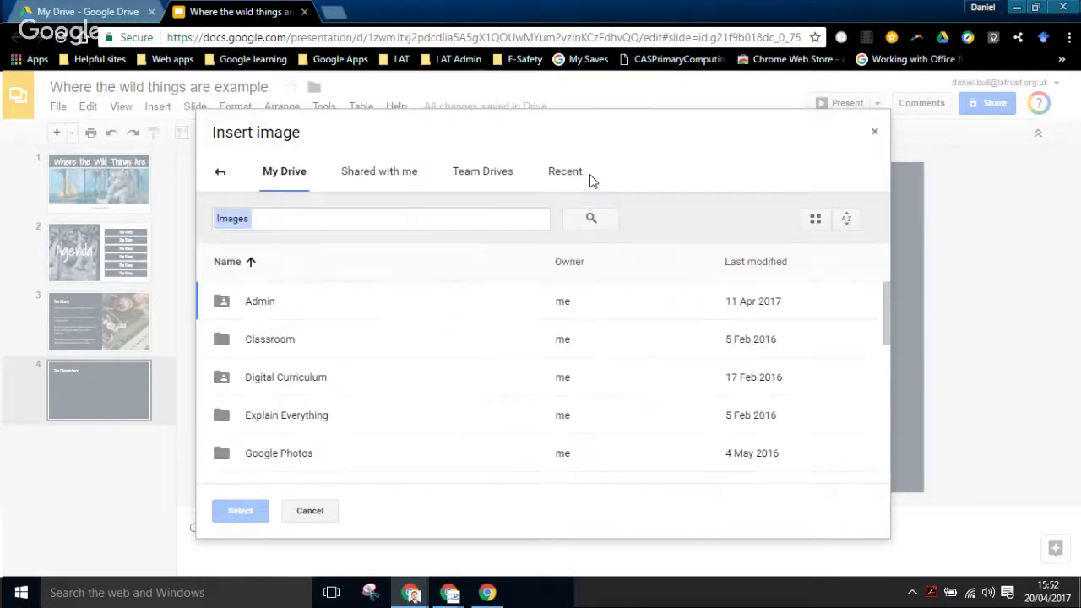
{"action": "left_click", "coordinate": [482, 180]}
{"action": "left_click", "coordinate": [642, 348]}
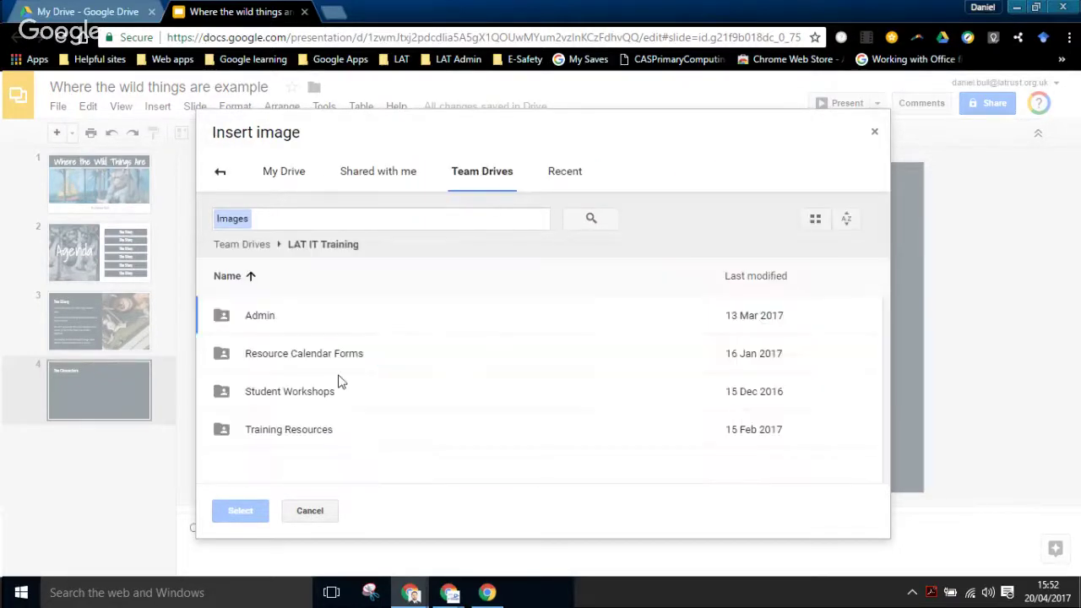
{"action": "double_click", "coordinate": [301, 432]}
Insert Characters.jpg from the Google Slides > Examples > Where the Wild Things Are folder into The Characters slide.
{"action": "scroll", "coordinate": [309, 401], "scroll_direction": "down", "scroll_amount": 5}
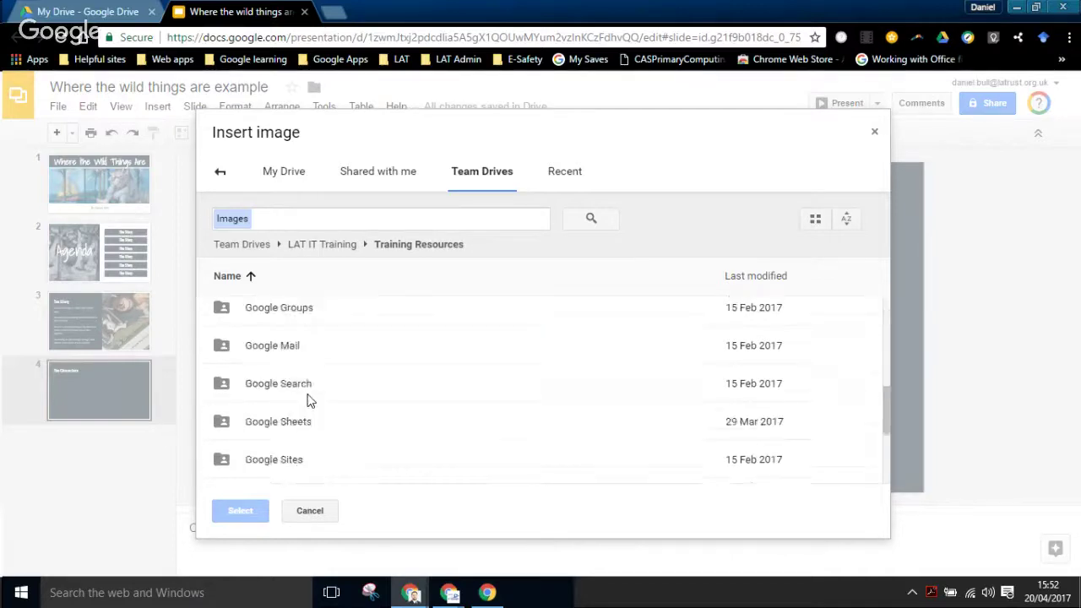
{"action": "scroll", "coordinate": [307, 402], "scroll_direction": "down", "scroll_amount": 2}
{"action": "double_click", "coordinate": [297, 376]}
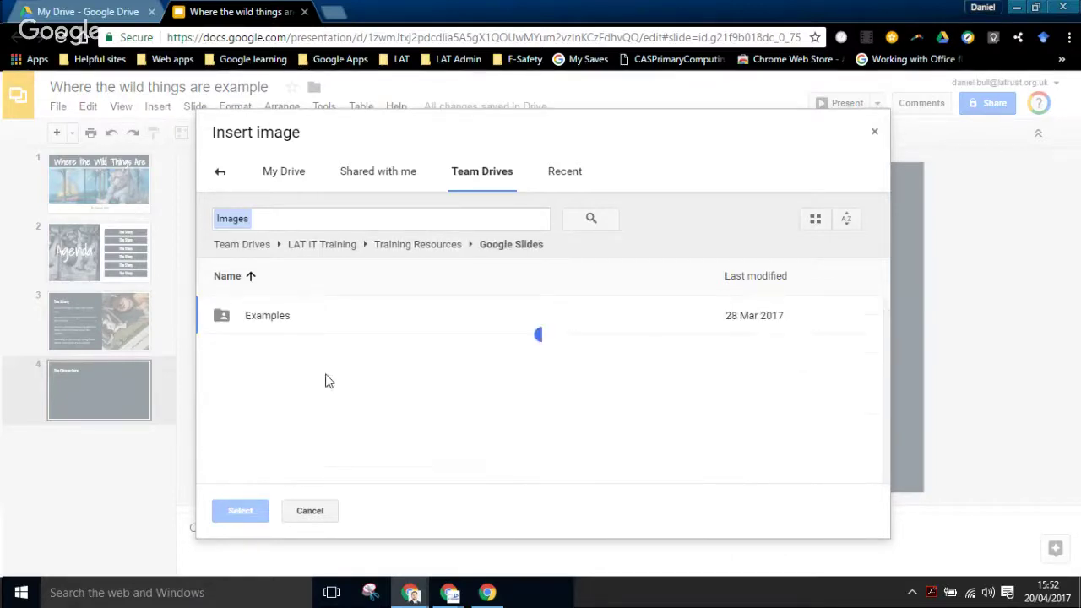
{"action": "double_click", "coordinate": [268, 315]}
{"action": "double_click", "coordinate": [330, 318]}
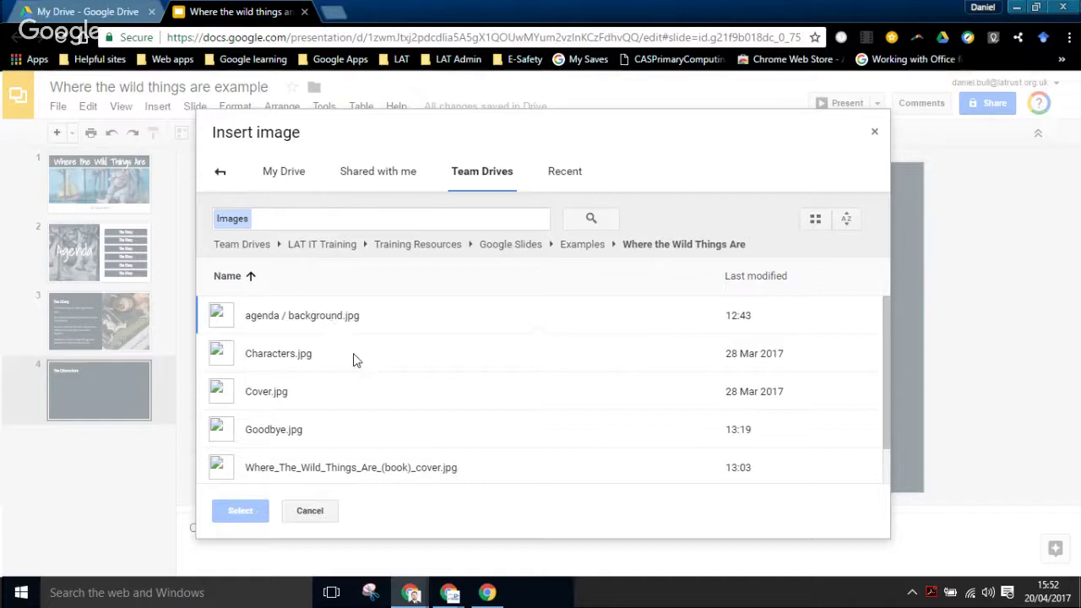
{"action": "left_click", "coordinate": [288, 358]}
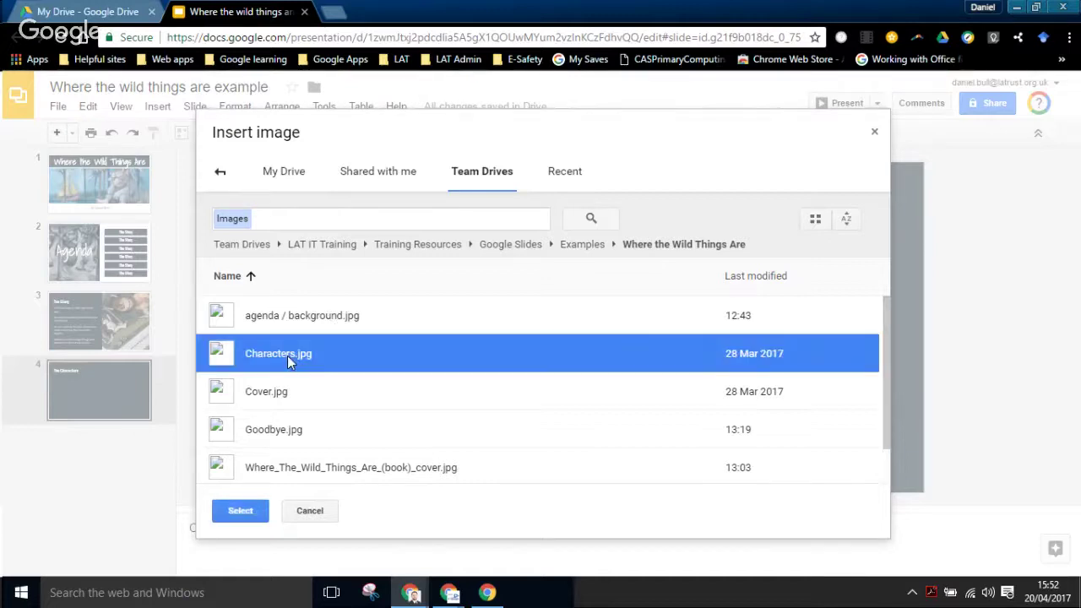
{"action": "double_click", "coordinate": [287, 355]}
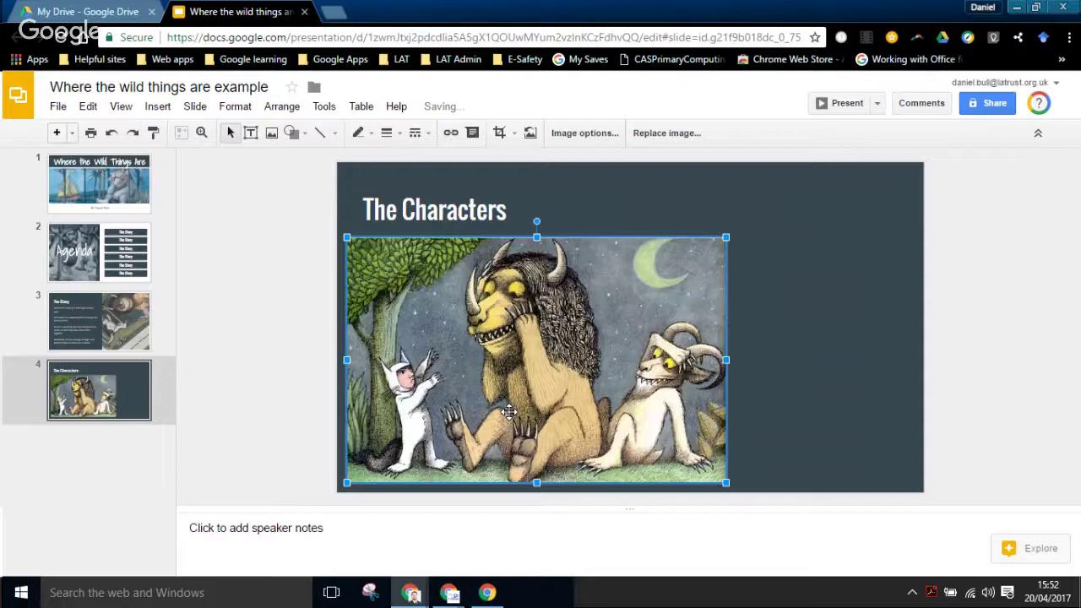
Shrink the characters picture slightly and centre it horizontally on the slide below the title.
{"action": "left_click_drag", "start_coordinate": [346, 480], "coordinate": [376, 456]}
{"action": "left_click_drag", "start_coordinate": [481, 401], "coordinate": [575, 395]}
{"action": "left_click", "coordinate": [326, 174]}
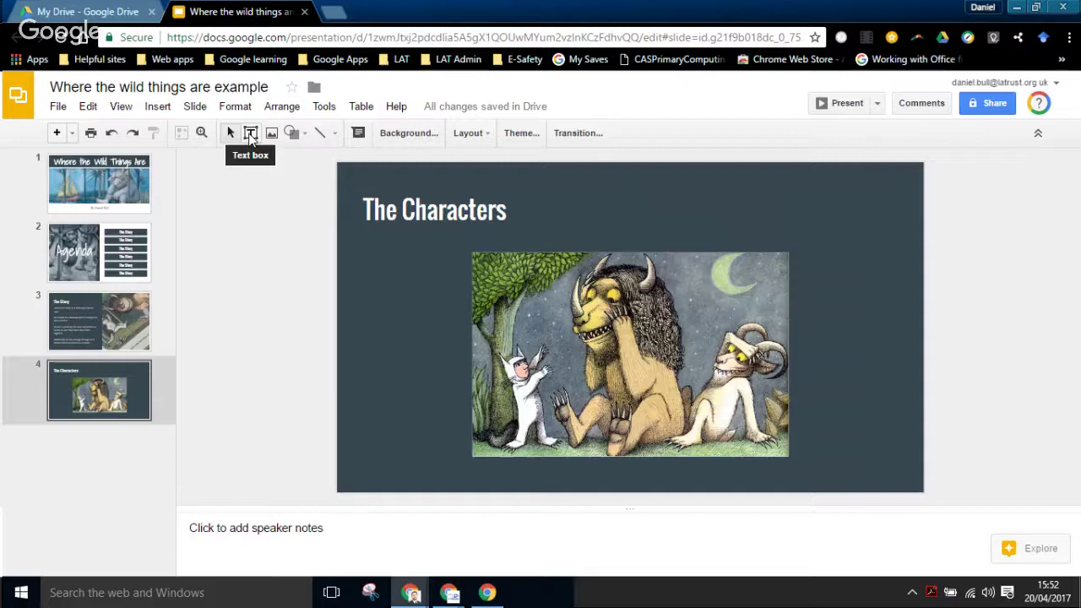
Add a text box reading "Max" to the left of the boy in the characters picture.
{"action": "left_click", "coordinate": [250, 136]}
{"action": "left_click_drag", "start_coordinate": [347, 381], "coordinate": [465, 444]}
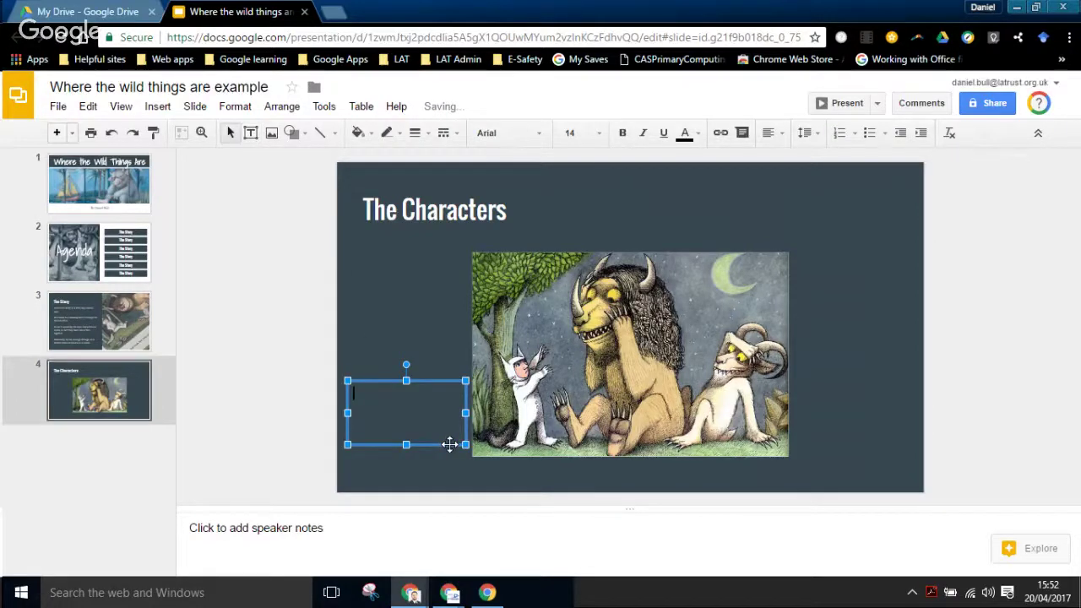
{"action": "type", "text": "Max"}
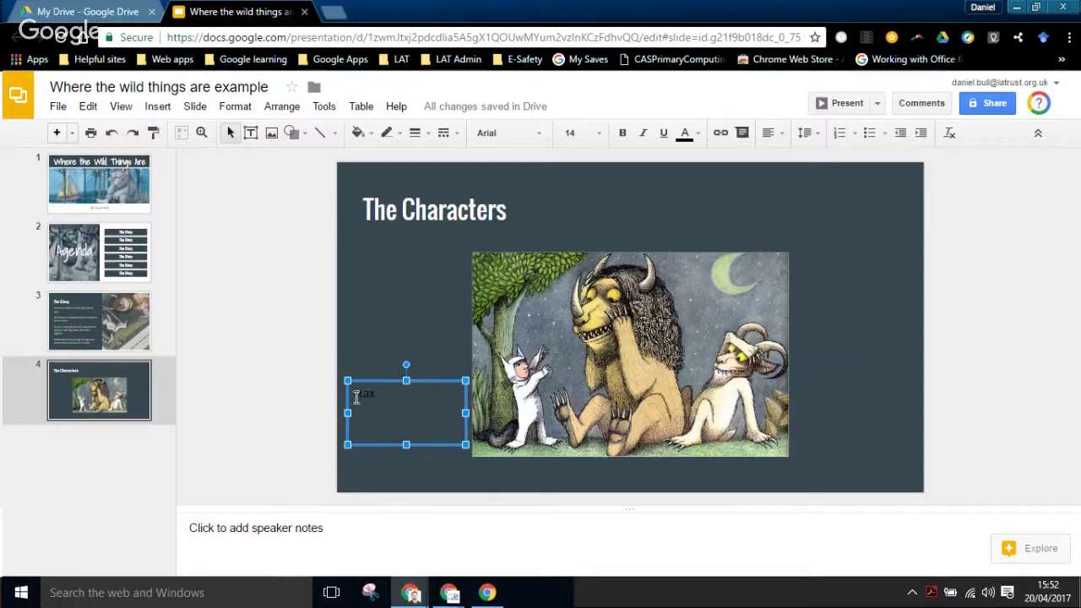
Format the Max label in bold white Shadows Into Light at size 48 and move it closer to the picture.
{"action": "left_click", "coordinate": [540, 134]}
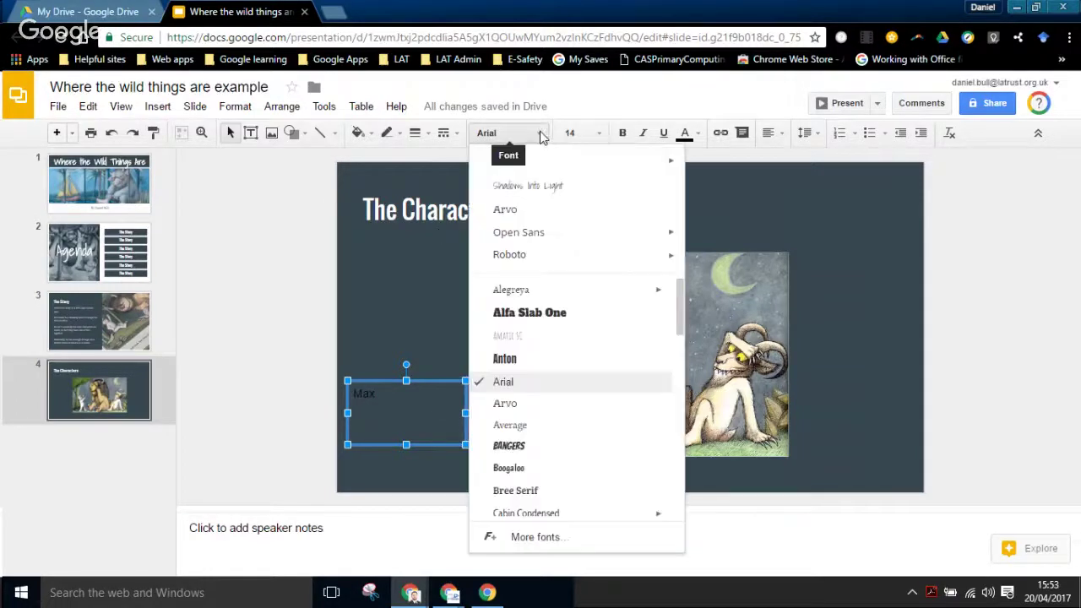
{"action": "left_click", "coordinate": [541, 188]}
{"action": "left_click", "coordinate": [571, 133]}
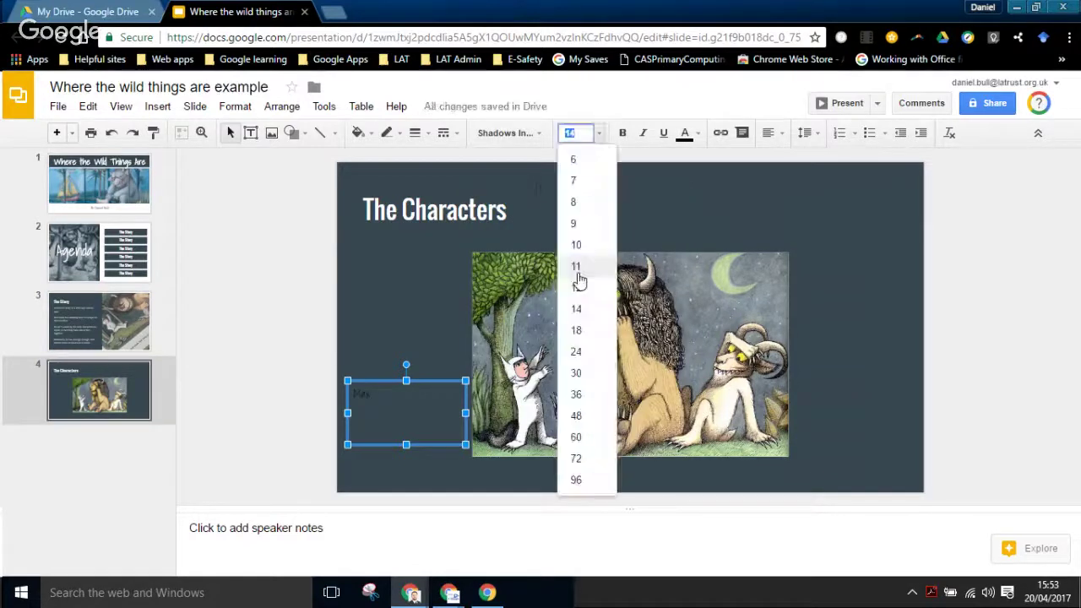
{"action": "left_click", "coordinate": [579, 331]}
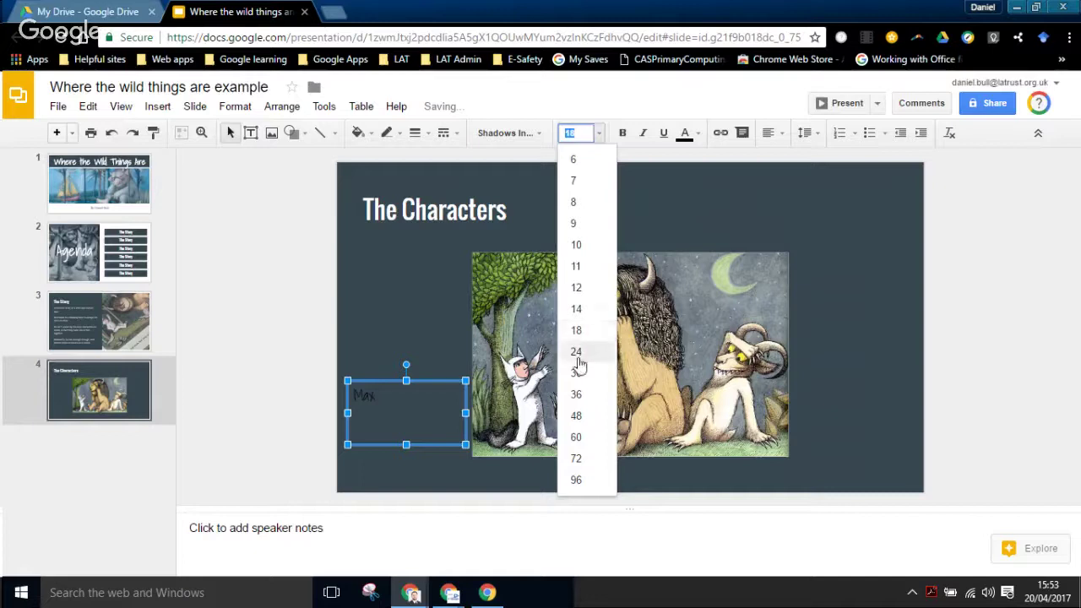
{"action": "left_click", "coordinate": [578, 416]}
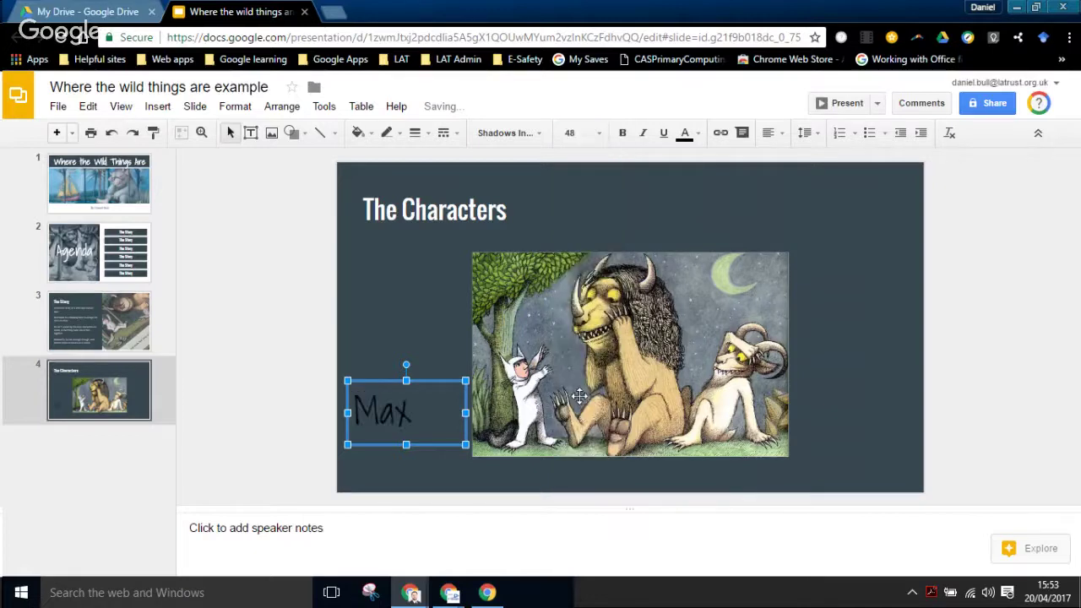
{"action": "key", "text": "ctrl+b"}
{"action": "left_click", "coordinate": [693, 135]}
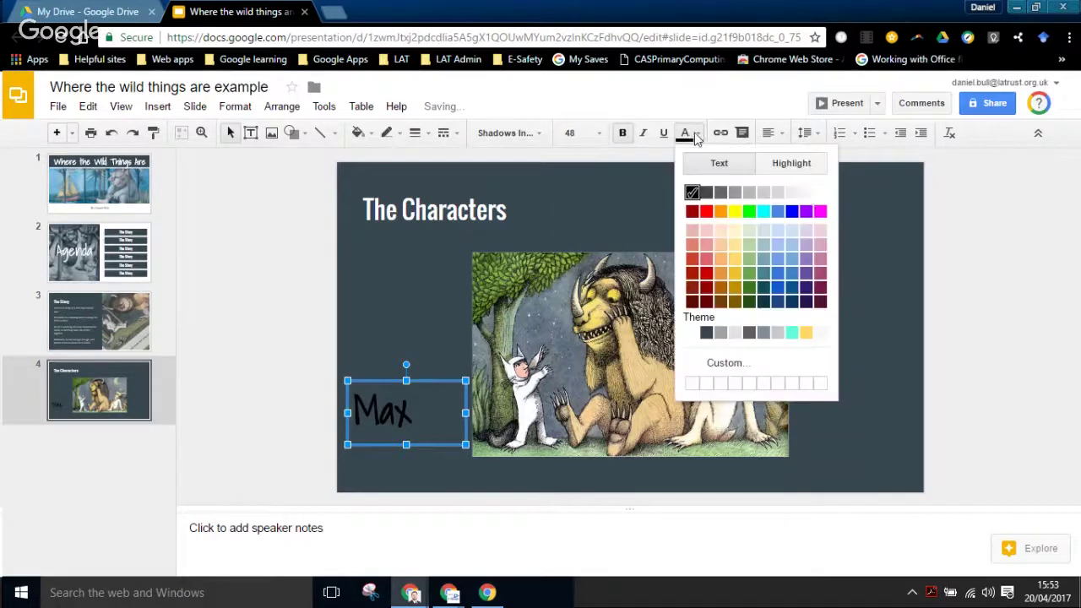
{"action": "left_click", "coordinate": [819, 193]}
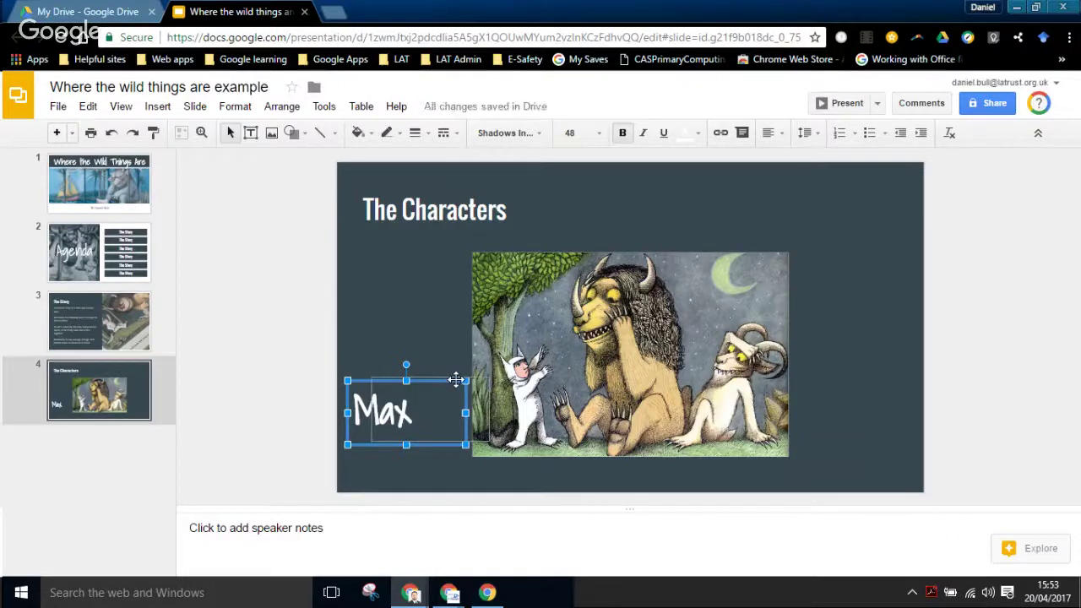
{"action": "left_click_drag", "start_coordinate": [459, 379], "coordinate": [482, 375]}
{"action": "left_click", "coordinate": [280, 406]}
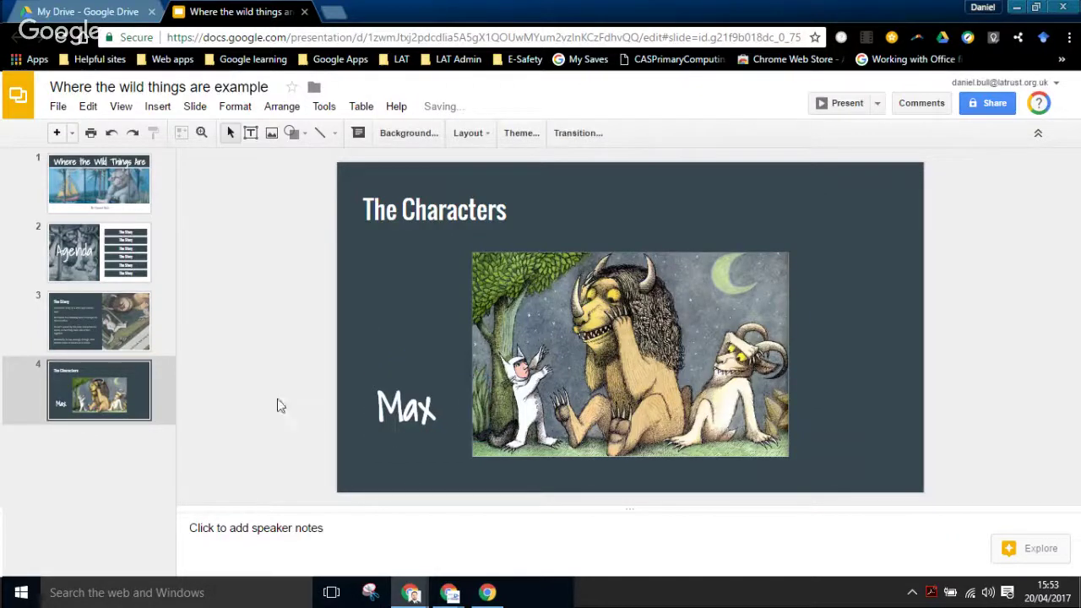
Draw a small right arrow from the Max label to the boy in the picture.
{"action": "left_click", "coordinate": [296, 135]}
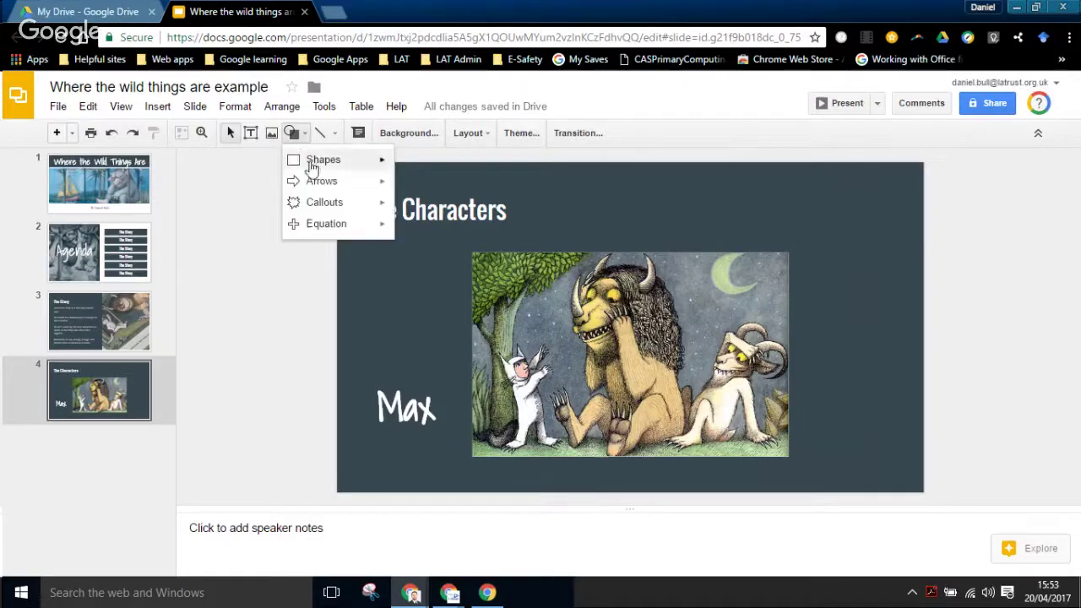
{"action": "mouse_move", "coordinate": [316, 181]}
{"action": "left_click", "coordinate": [407, 188]}
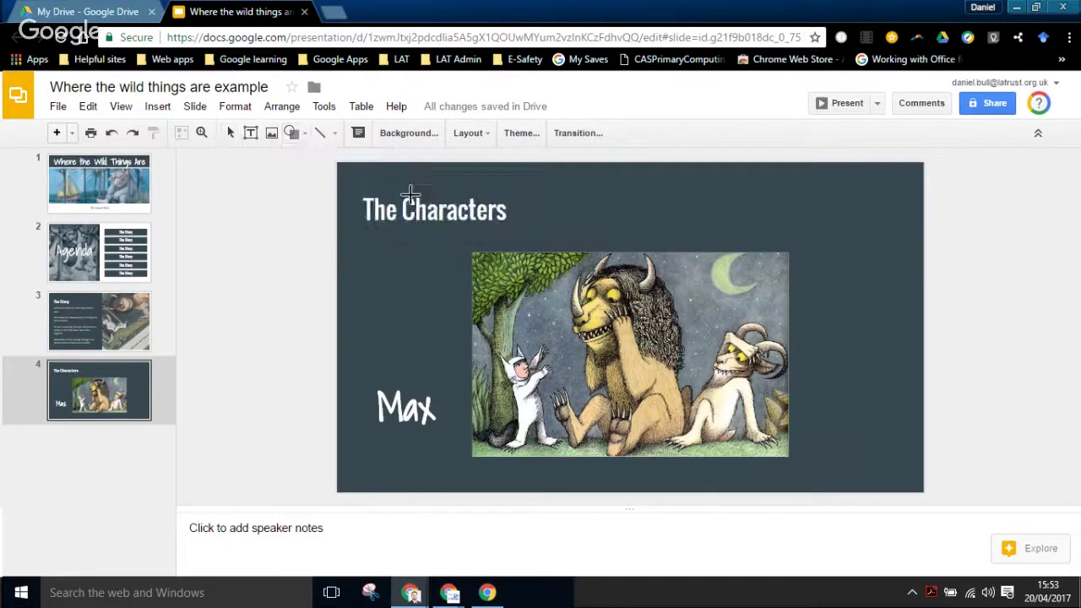
{"action": "left_click_drag", "start_coordinate": [452, 394], "coordinate": [511, 431]}
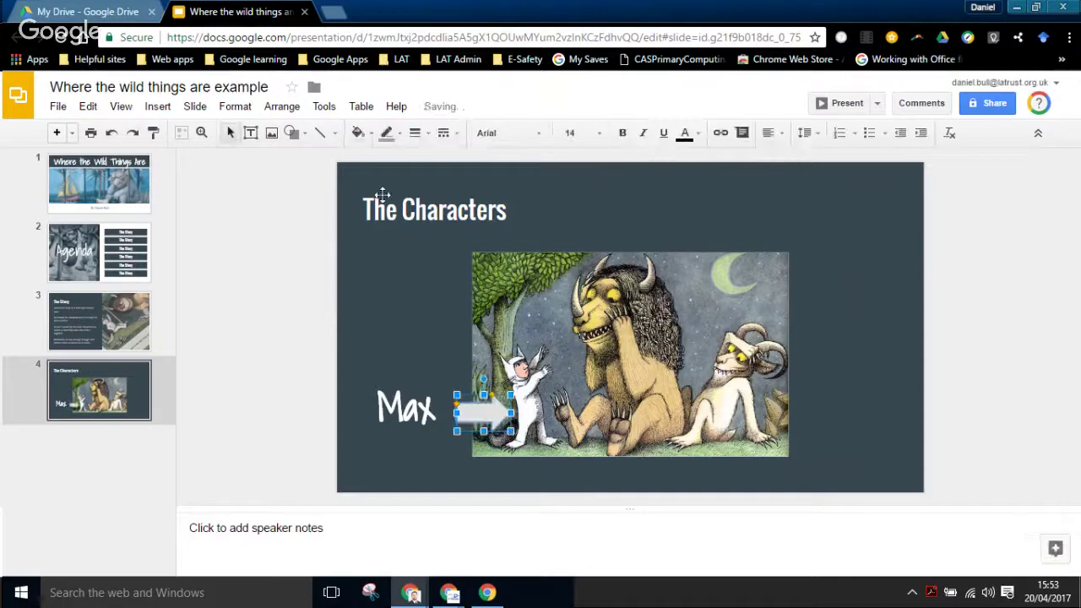
Give the arrow beside the Max label a white fill and a dark theme-colour outline, and adjust the outline weight.
{"action": "left_click", "coordinate": [369, 138]}
{"action": "left_click", "coordinate": [492, 210]}
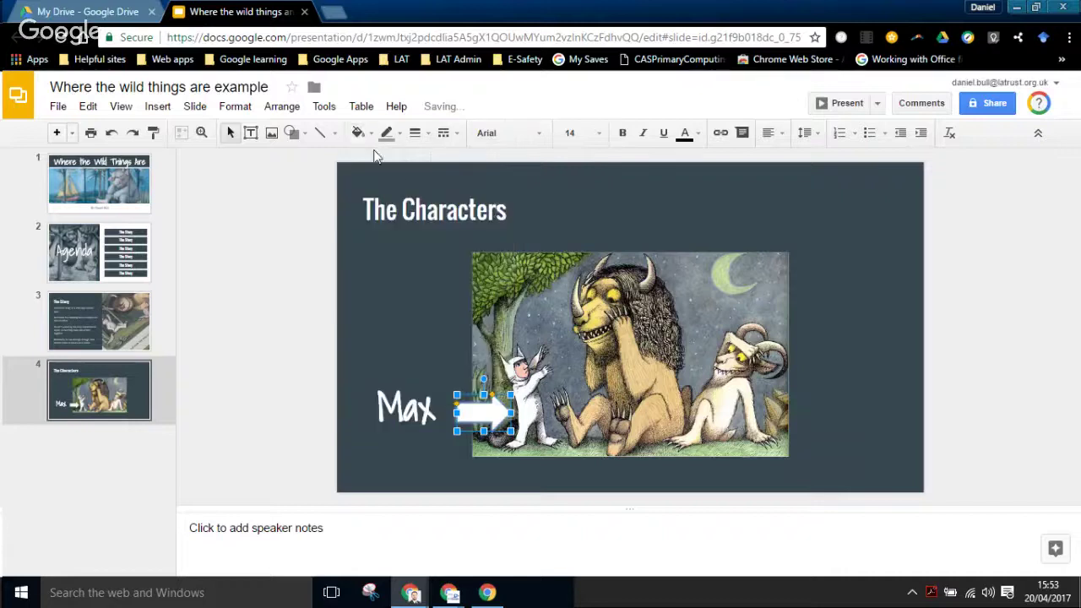
{"action": "left_click", "coordinate": [386, 135]}
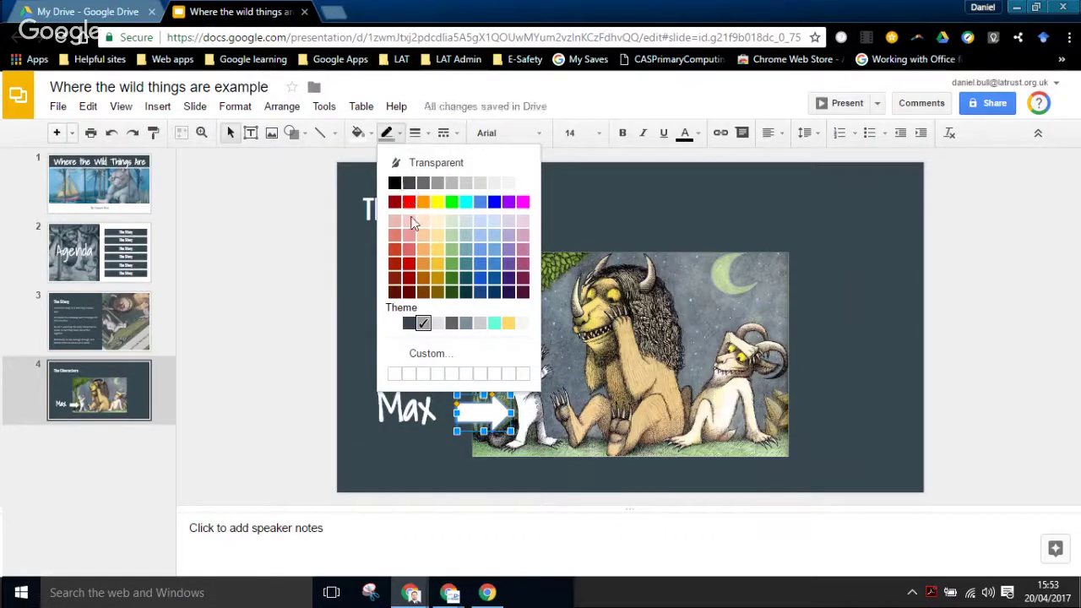
{"action": "left_click", "coordinate": [410, 323]}
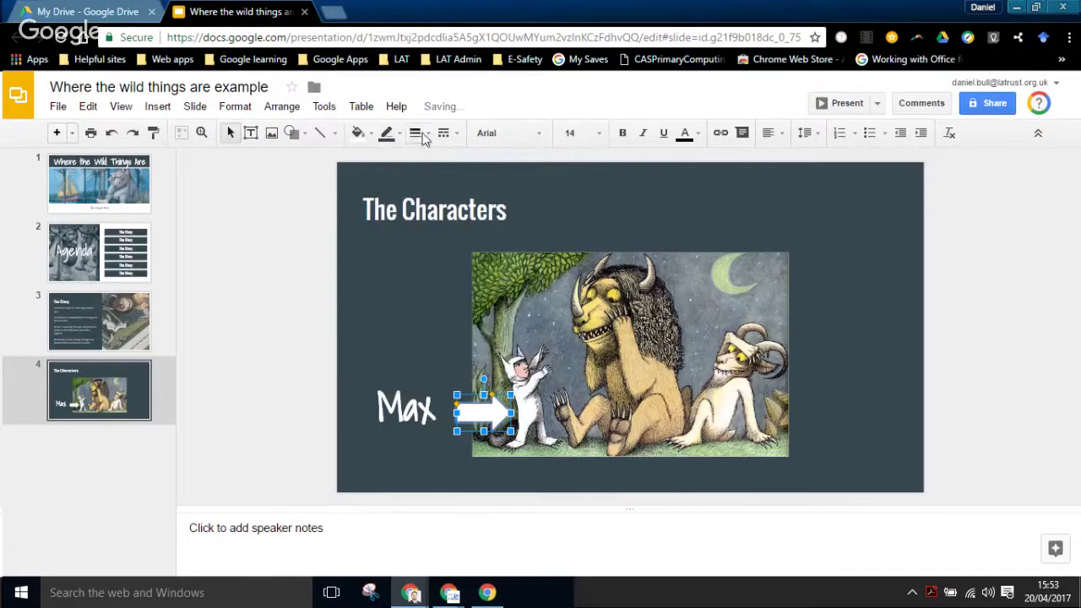
{"action": "left_click", "coordinate": [416, 133]}
{"action": "left_click", "coordinate": [436, 202]}
{"action": "left_click", "coordinate": [325, 357]}
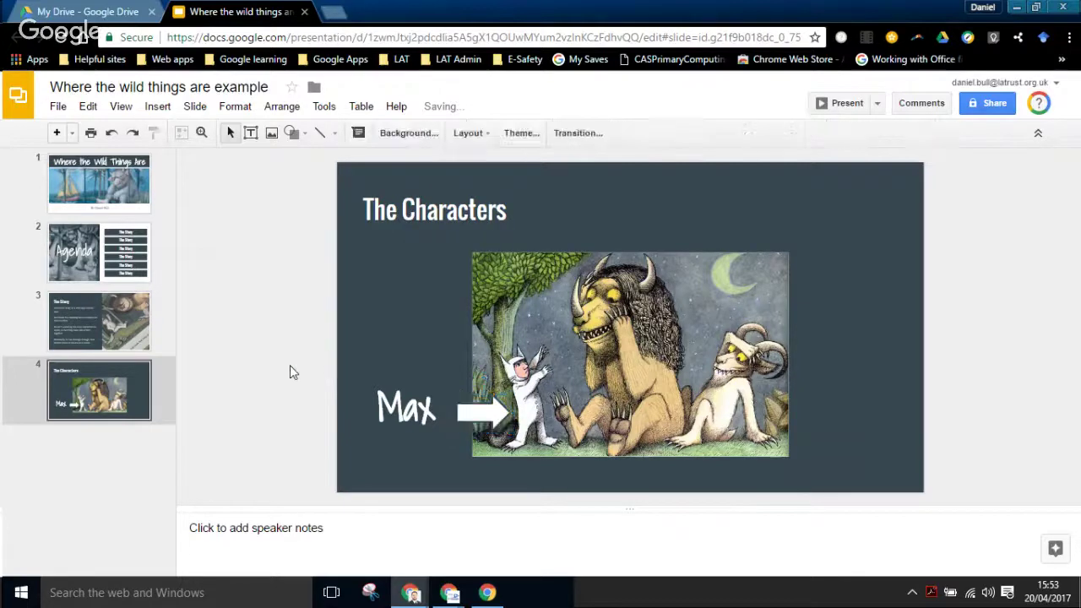
Move the arrow closer to the Max label, then duplicate it and rotate the copy to point at the horned creature on the picture's right.
{"action": "left_click_drag", "start_coordinate": [474, 410], "coordinate": [457, 410]}
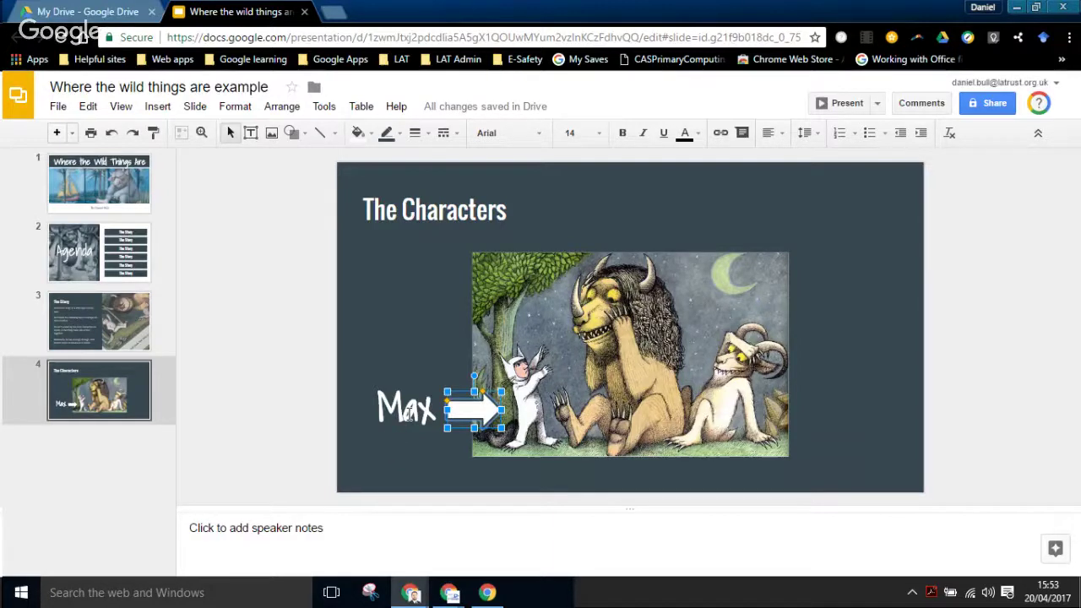
{"action": "left_click_drag", "start_coordinate": [478, 410], "coordinate": [661, 375]}
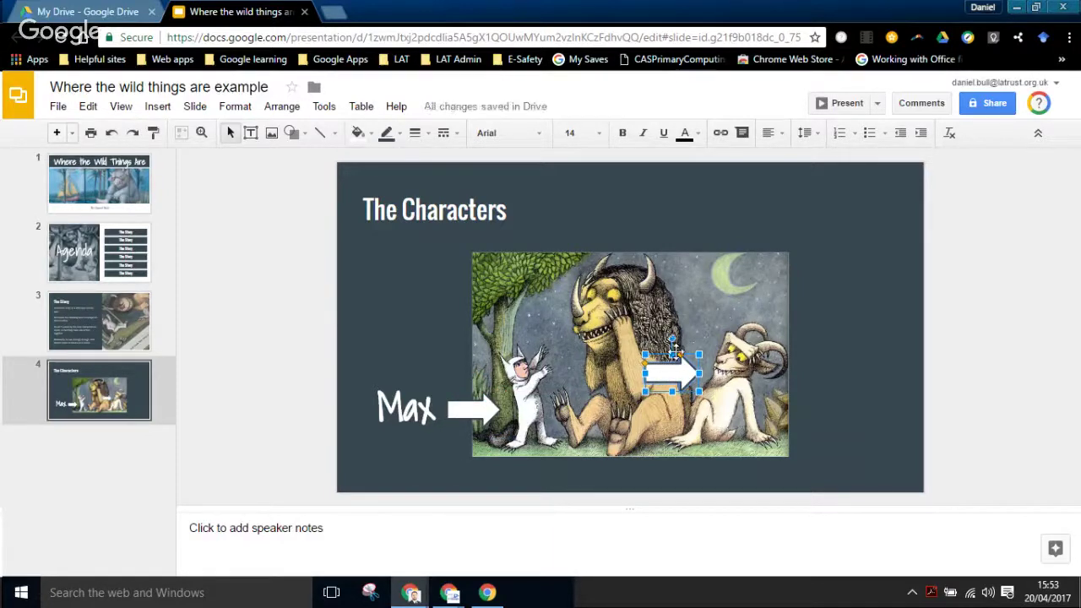
{"action": "left_click_drag", "start_coordinate": [668, 338], "coordinate": [785, 339]}
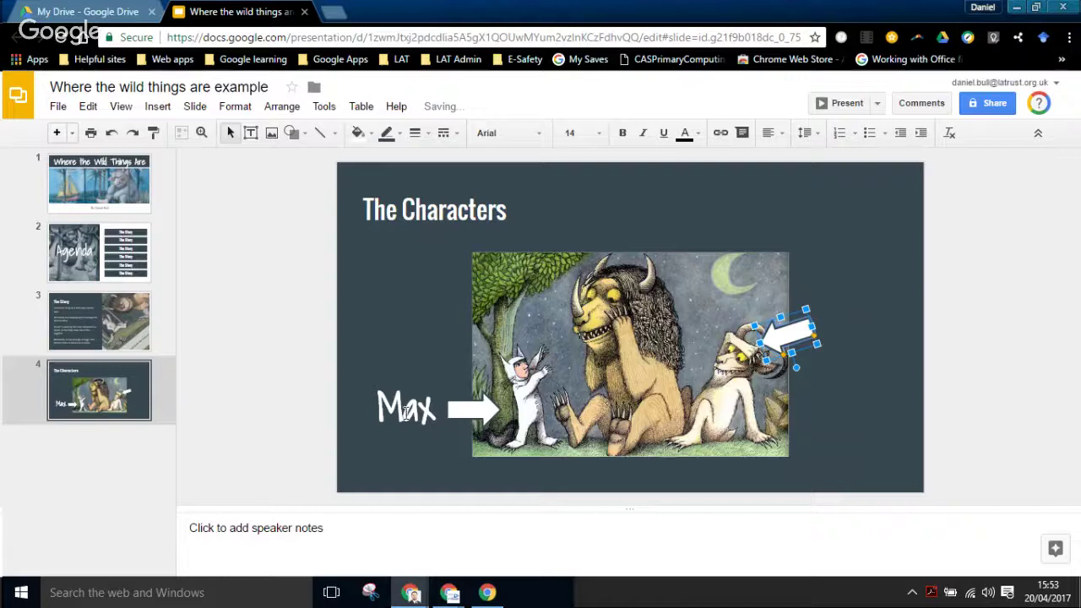
Duplicate the Max label, place the copy beside the picture's upper right corner and change its text to "Wild Things".
{"action": "left_click", "coordinate": [407, 377]}
{"action": "left_click_drag", "start_coordinate": [407, 378], "coordinate": [416, 389]}
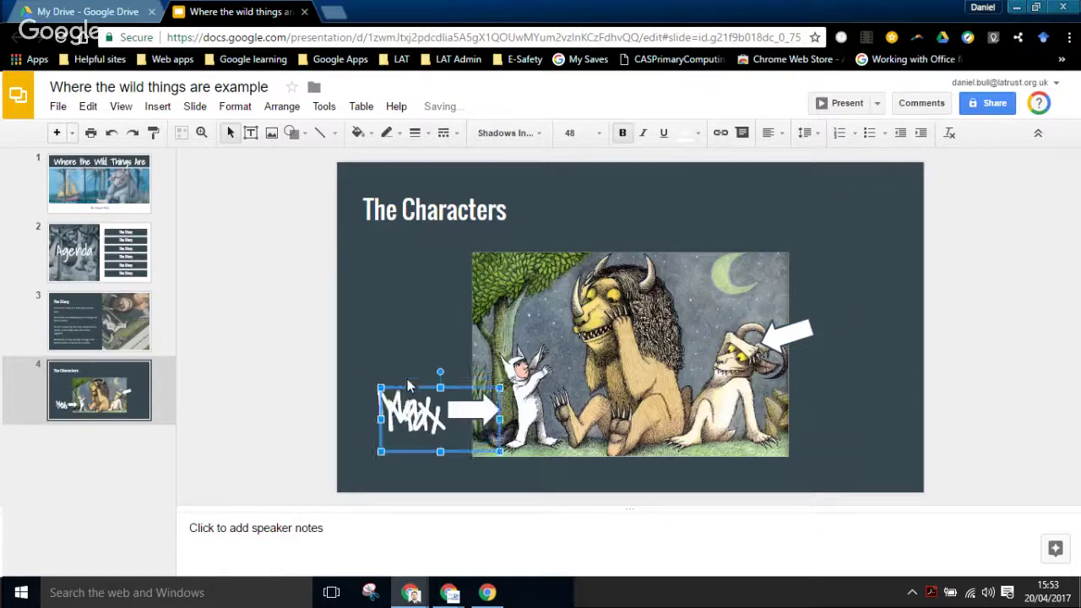
{"action": "key", "text": "ctrl+v"}
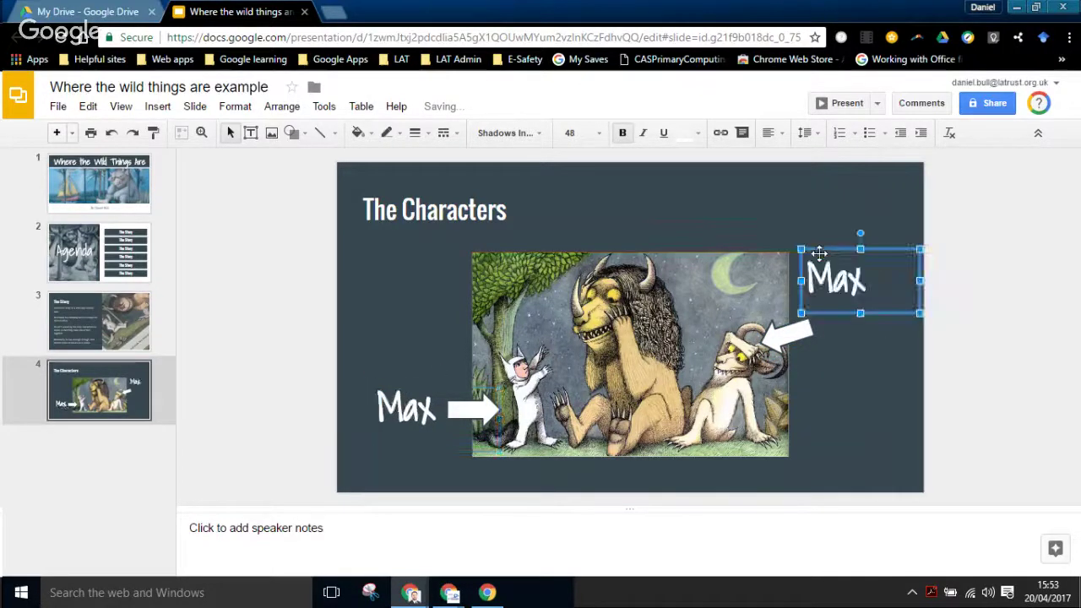
{"action": "double_click", "coordinate": [824, 275]}
{"action": "type", "text": "Wil"}
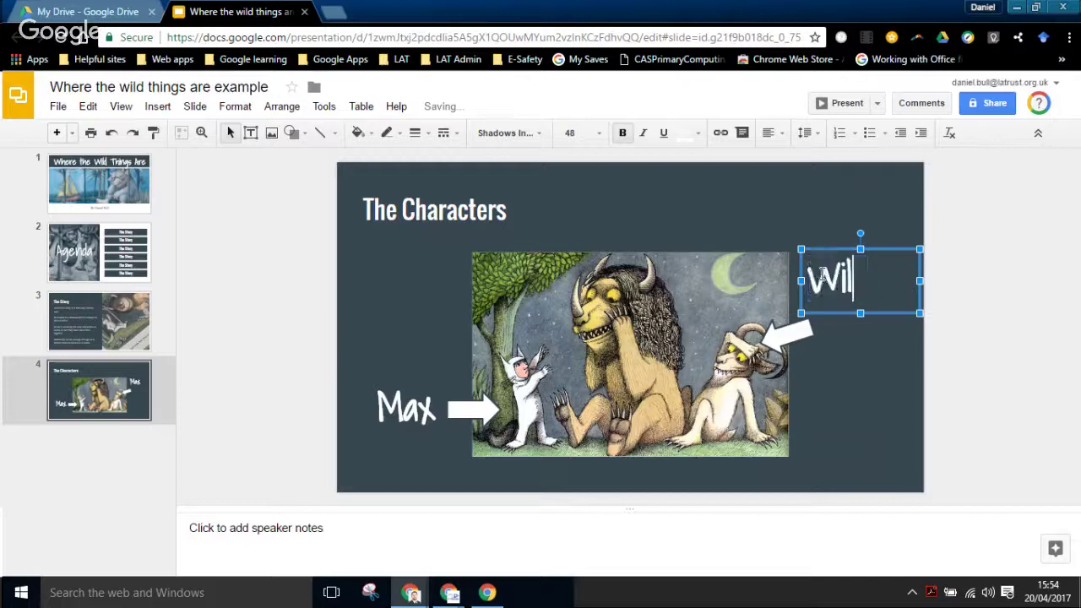
{"action": "type", "text": "d Things"}
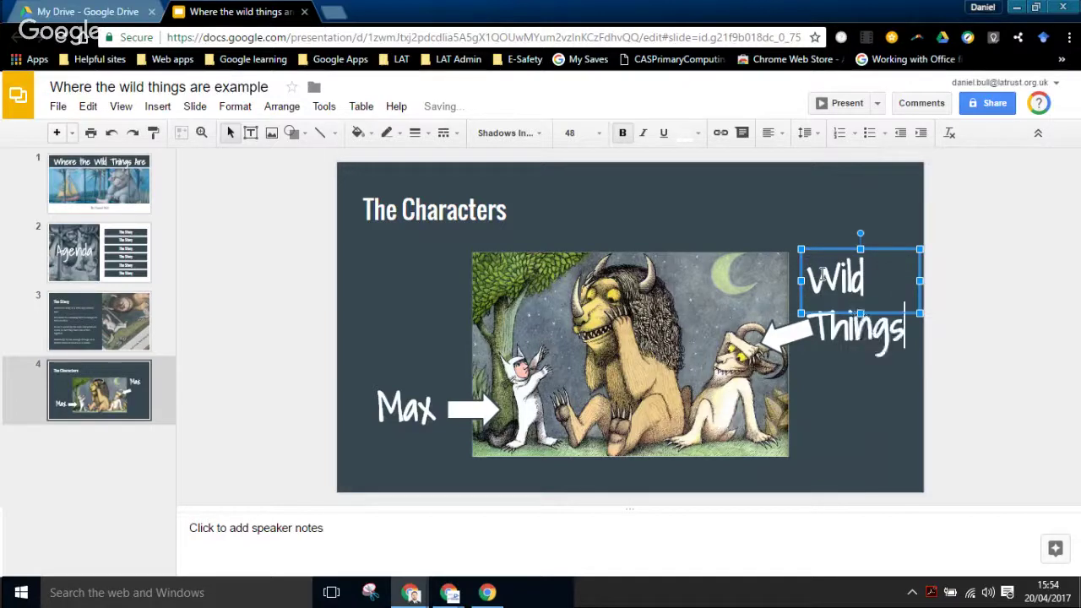
{"action": "left_click_drag", "start_coordinate": [875, 248], "coordinate": [883, 234]}
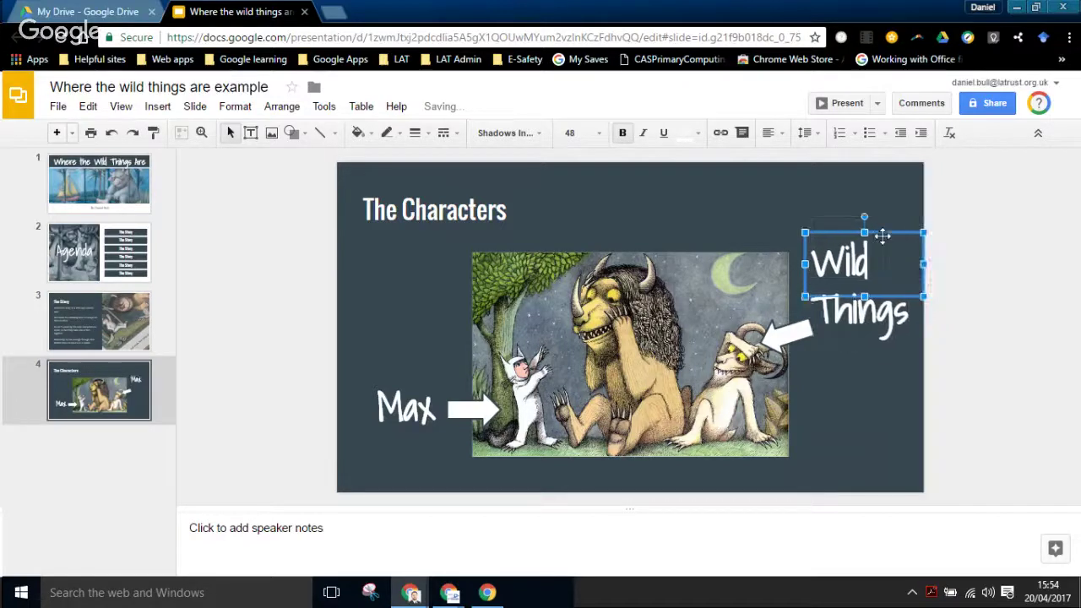
Duplicate the Wild Things arrow above the first one, turn it nearly horizontal and lengthen it to reach the large central creature.
{"action": "left_click", "coordinate": [789, 327]}
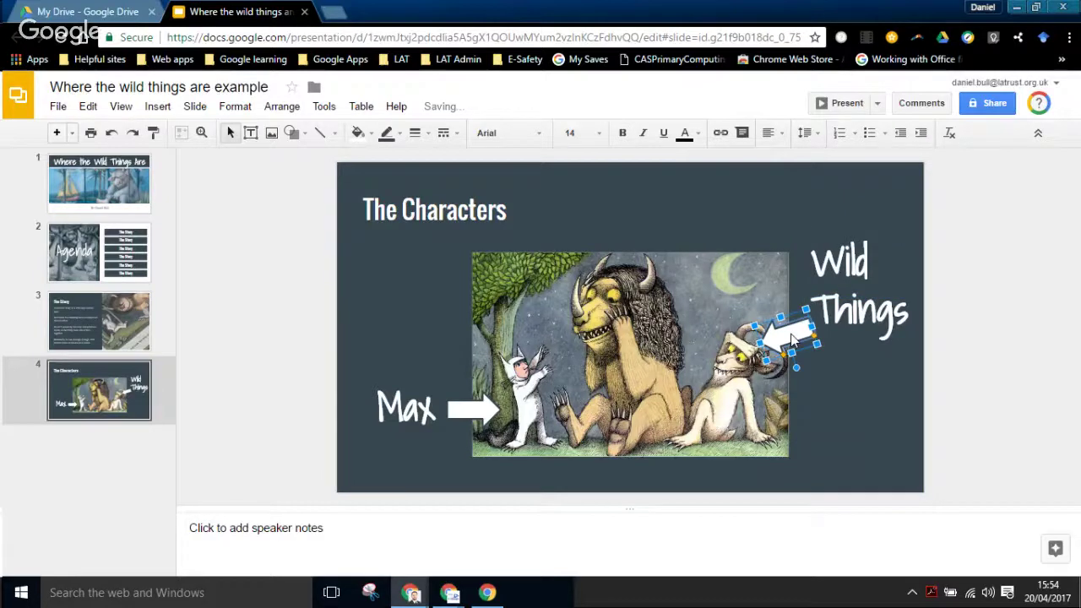
{"action": "mouse_move", "coordinate": [793, 337]}
{"action": "left_mouse_down"}
{"action": "mouse_move", "coordinate": [774, 299]}
{"action": "mouse_move", "coordinate": [775, 335]}
{"action": "left_mouse_up"}
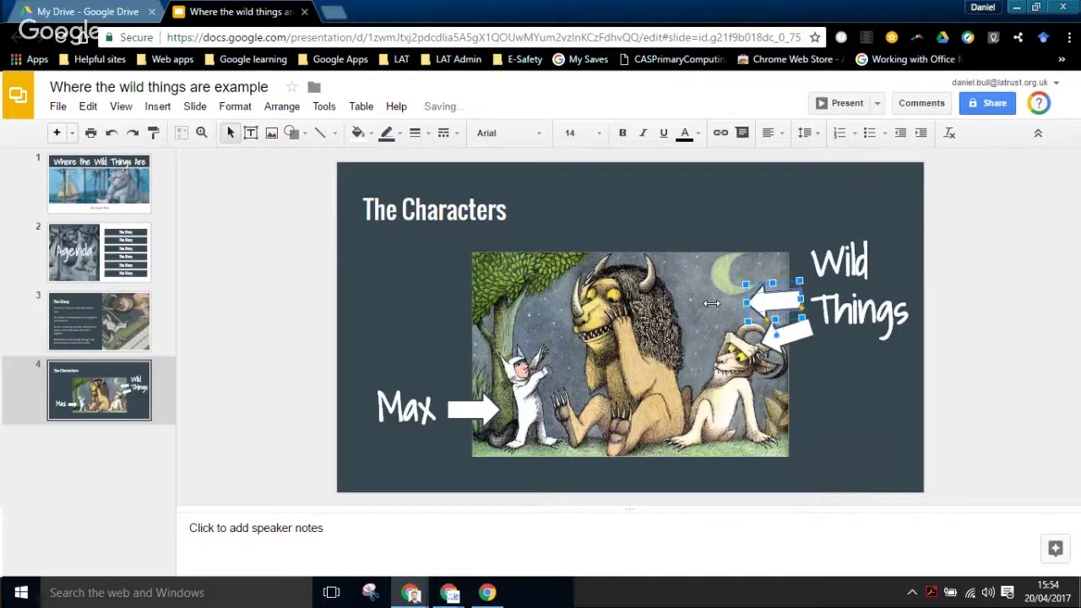
{"action": "left_click_drag", "start_coordinate": [670, 307], "coordinate": [671, 308]}
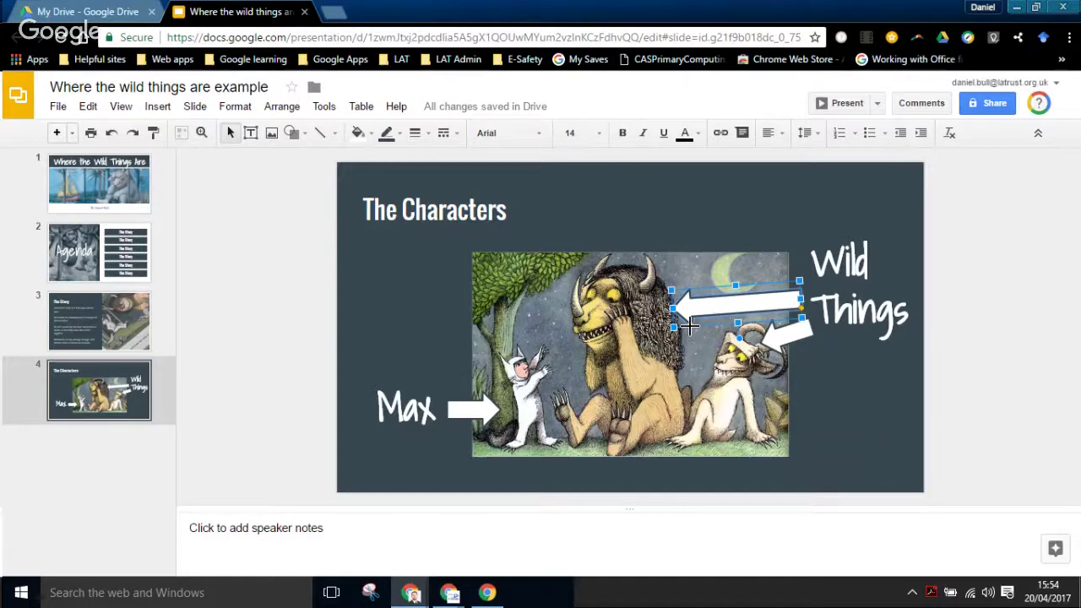
{"action": "mouse_move", "coordinate": [689, 325]}
{"action": "left_mouse_down"}
{"action": "mouse_move", "coordinate": [736, 321]}
{"action": "mouse_move", "coordinate": [691, 325]}
{"action": "left_mouse_up"}
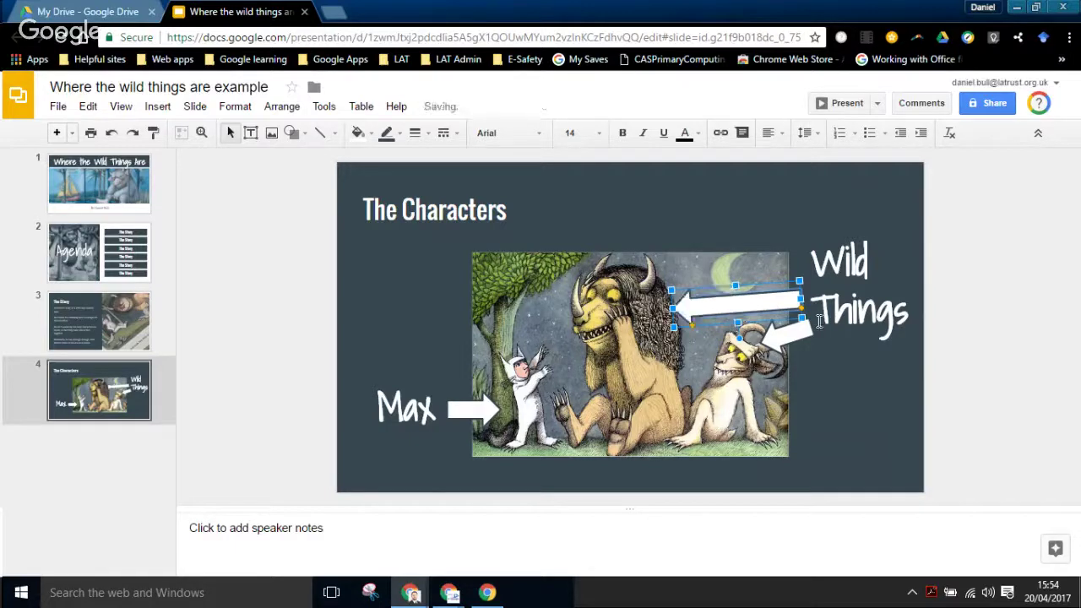
{"action": "left_click", "coordinate": [844, 362]}
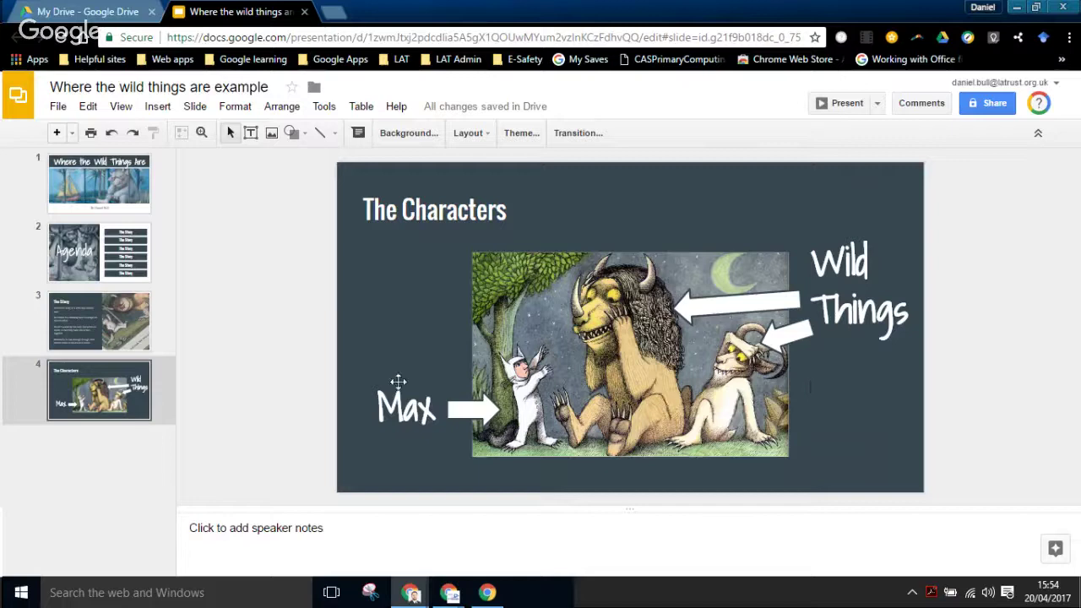
Group the Max label with its arrow.
{"action": "left_click_drag", "start_coordinate": [368, 360], "coordinate": [461, 441]}
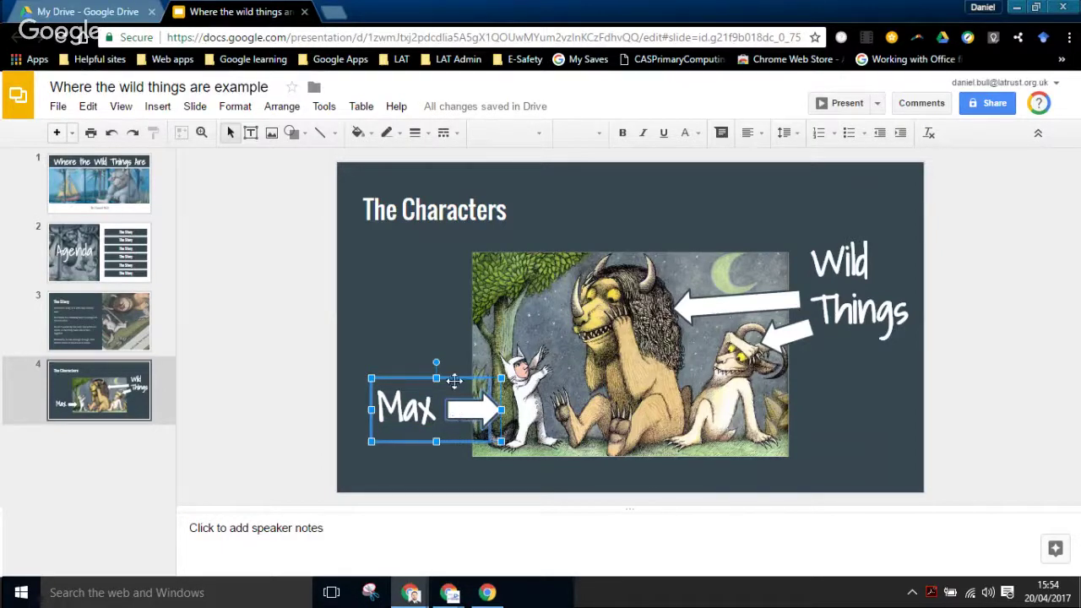
{"action": "right_click", "coordinate": [454, 380]}
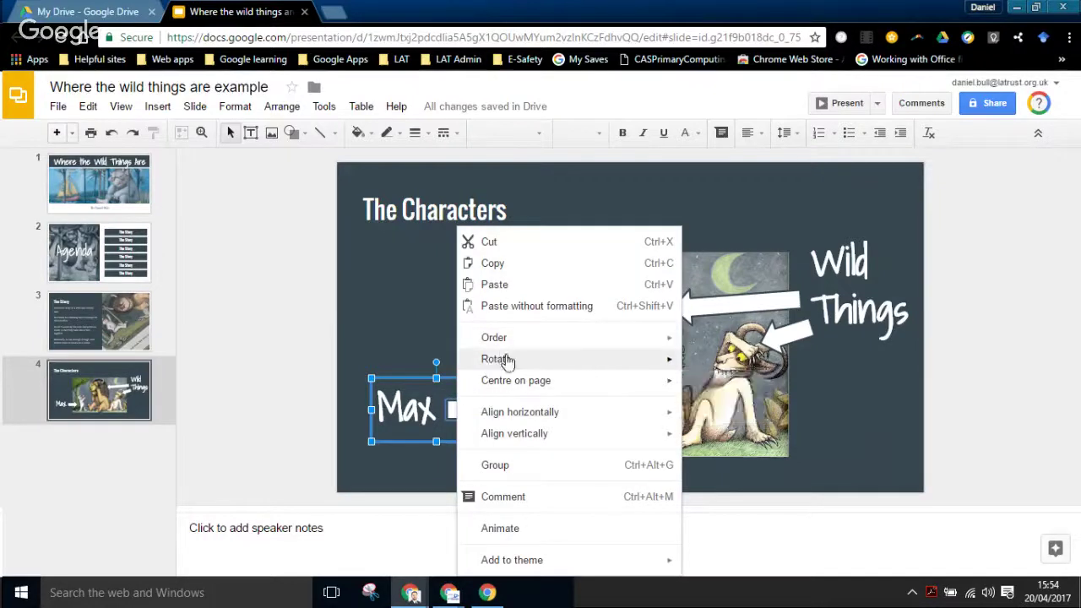
{"action": "left_click", "coordinate": [498, 466]}
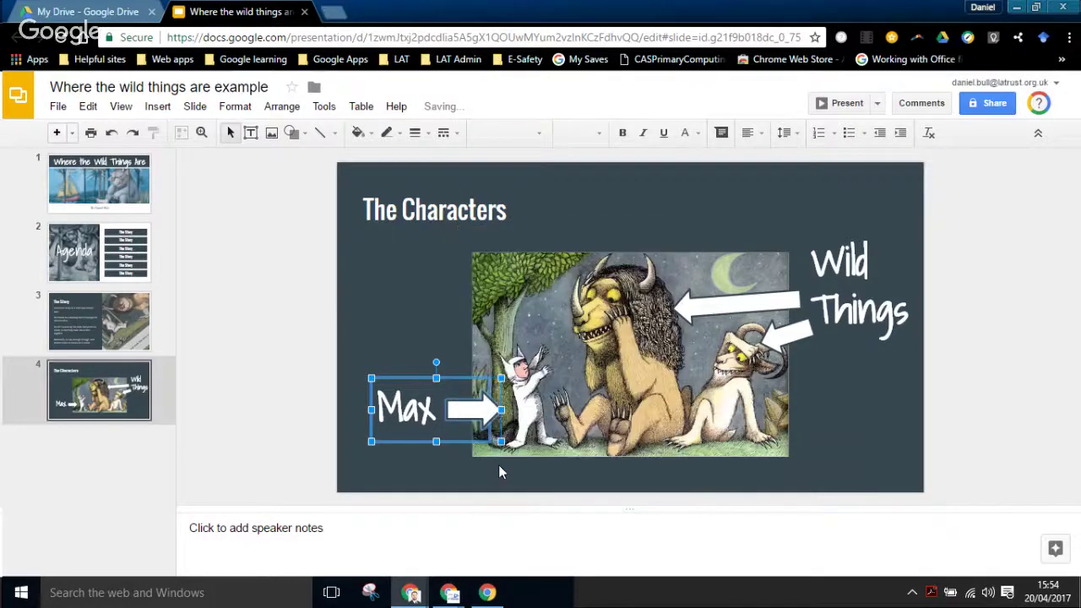
Add an animation to the grouped Max label and arrow, and open its choice of effects.
{"action": "left_click", "coordinate": [157, 107]}
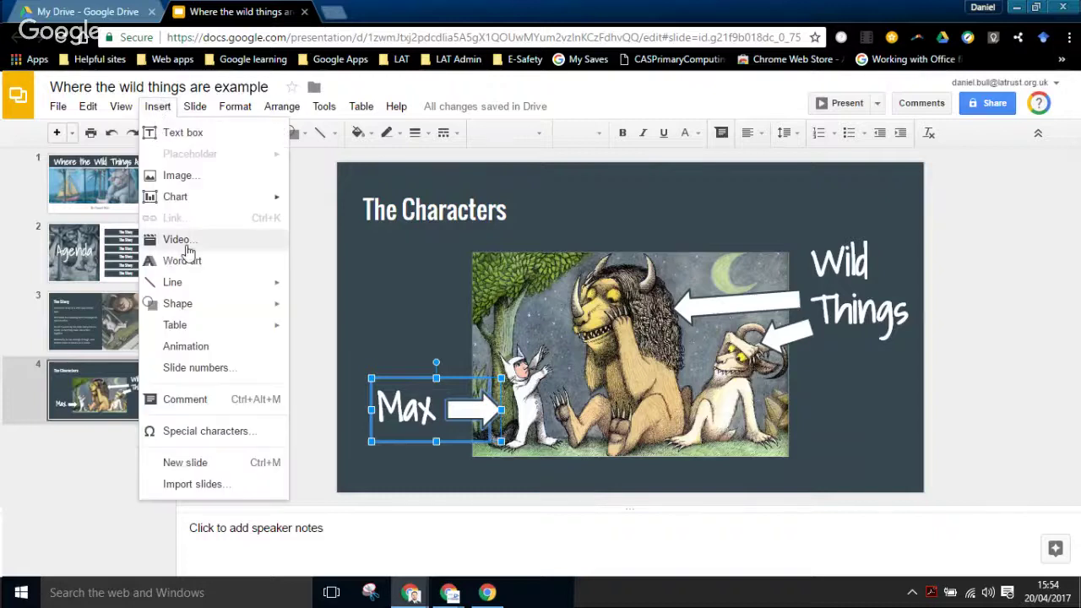
{"action": "left_click", "coordinate": [185, 346]}
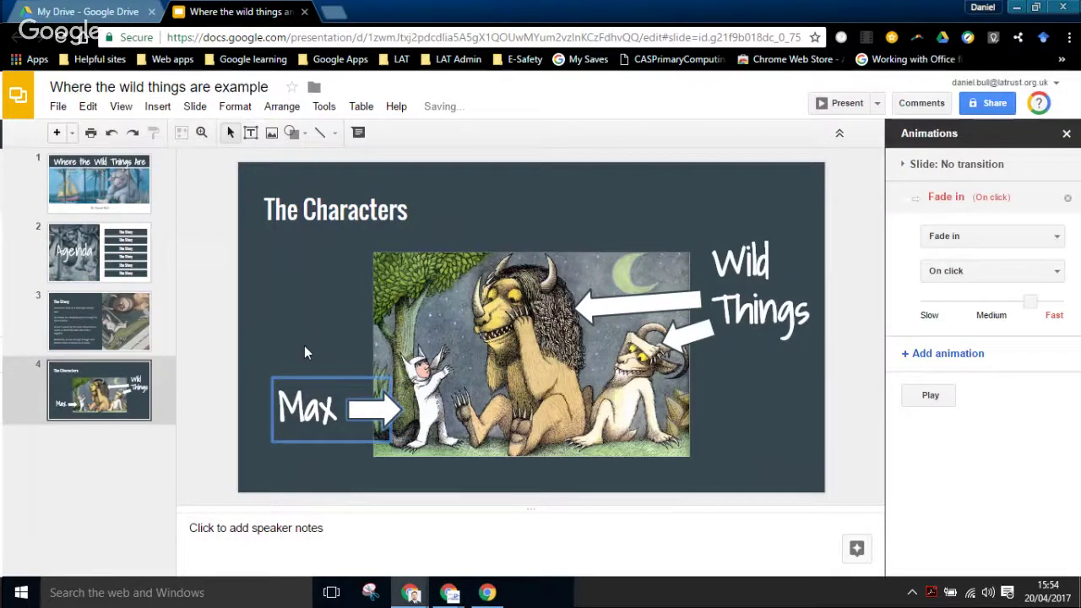
{"action": "left_click", "coordinate": [977, 241]}
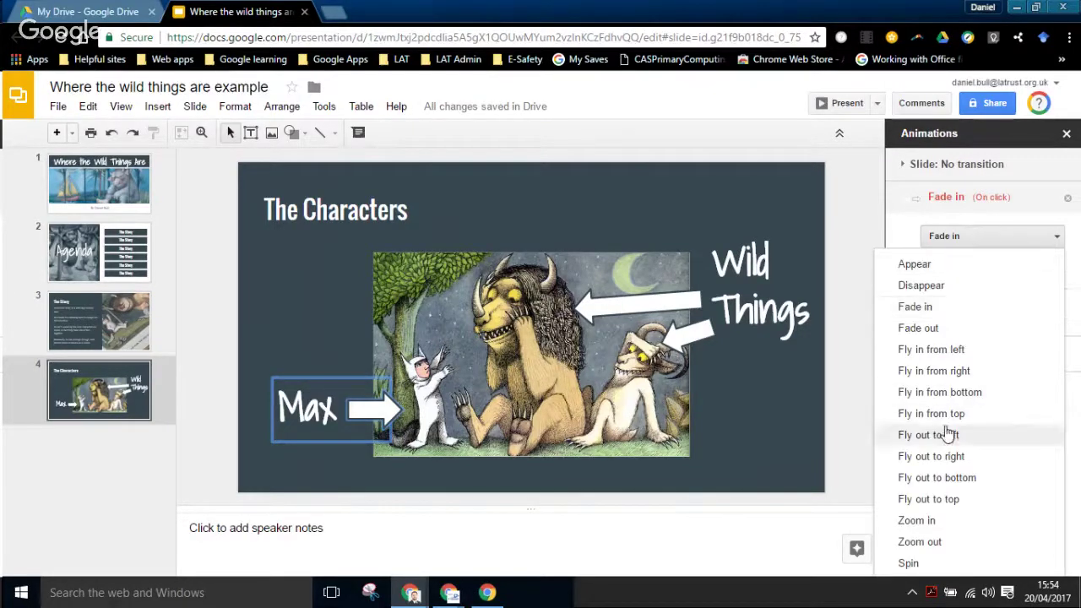